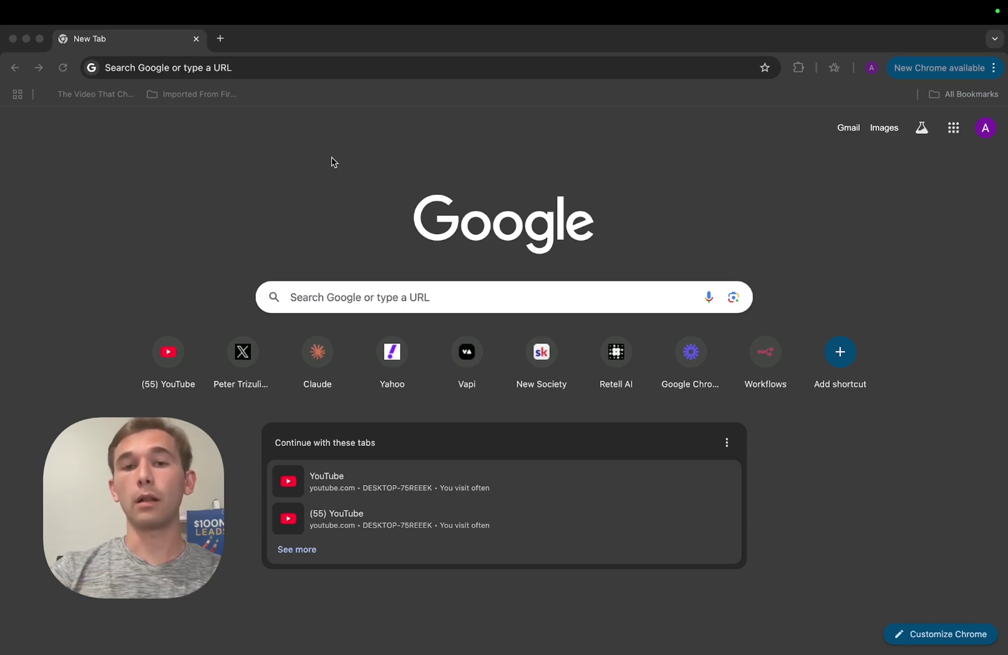
Go to the apollo.io website.
{"action": "left_click", "coordinate": [329, 70]}
{"action": "type", "text": "apoll"}
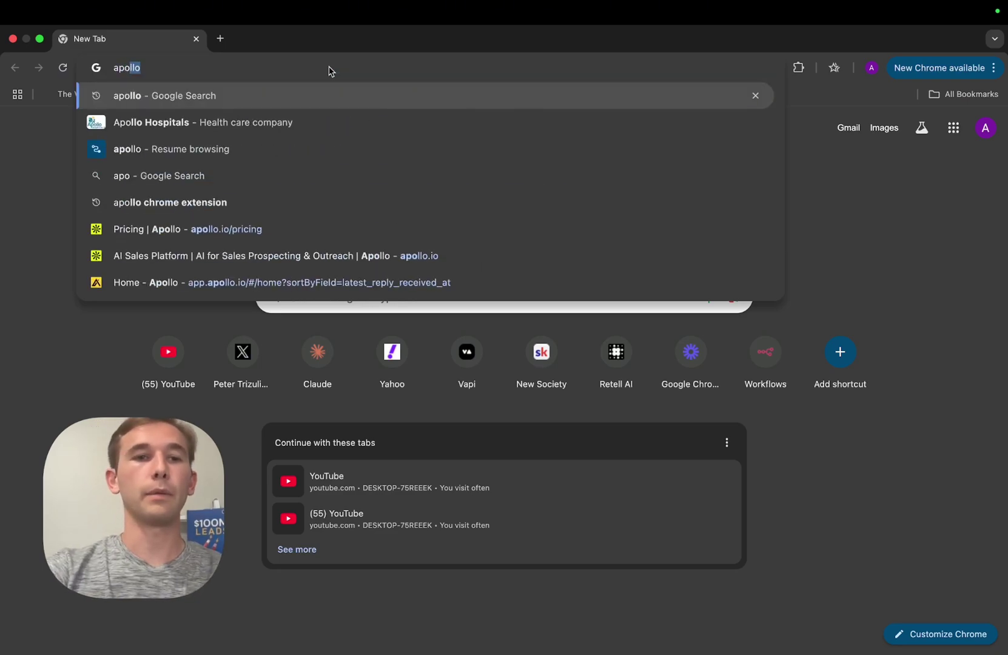
{"action": "type", "text": "o"}
{"action": "key", "text": "BackSpace"}
{"action": "type", "text": "llo.io"}
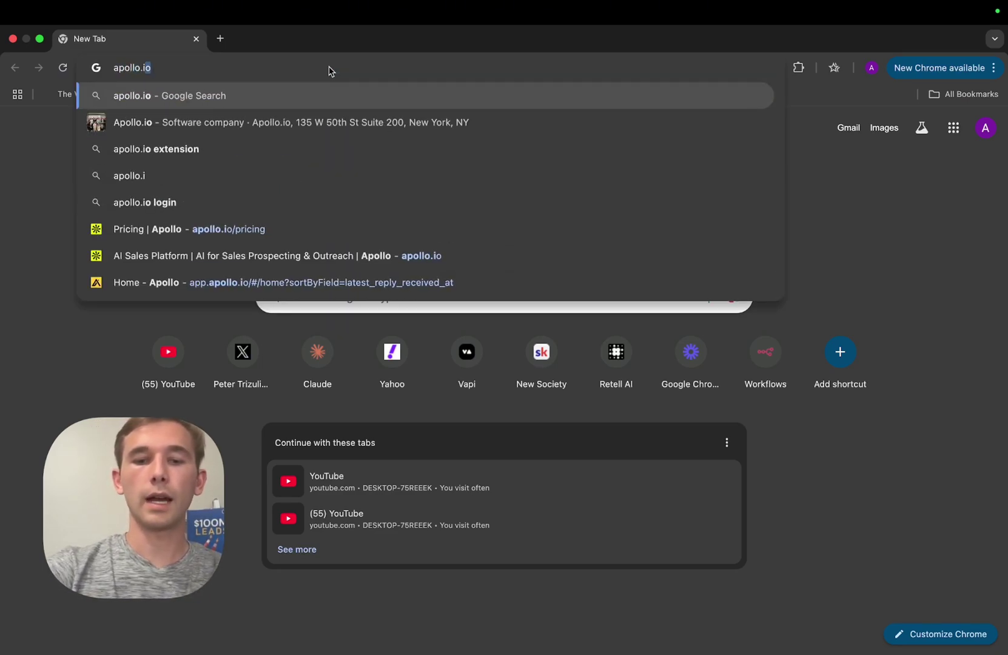
{"action": "key", "text": "Return"}
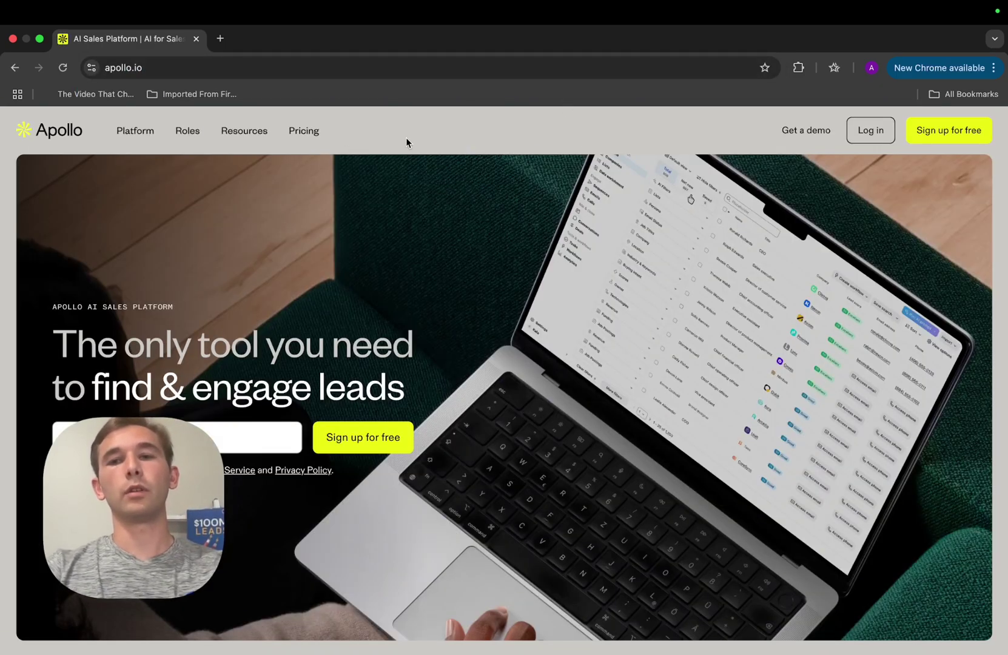
Open Apollo's pricing page and compare the plans under annual billing.
{"action": "left_click", "coordinate": [315, 131]}
{"action": "scroll", "coordinate": [511, 347], "scroll_direction": "down", "scroll_amount": 1}
{"action": "scroll", "coordinate": [510, 348], "scroll_direction": "down", "scroll_amount": 2}
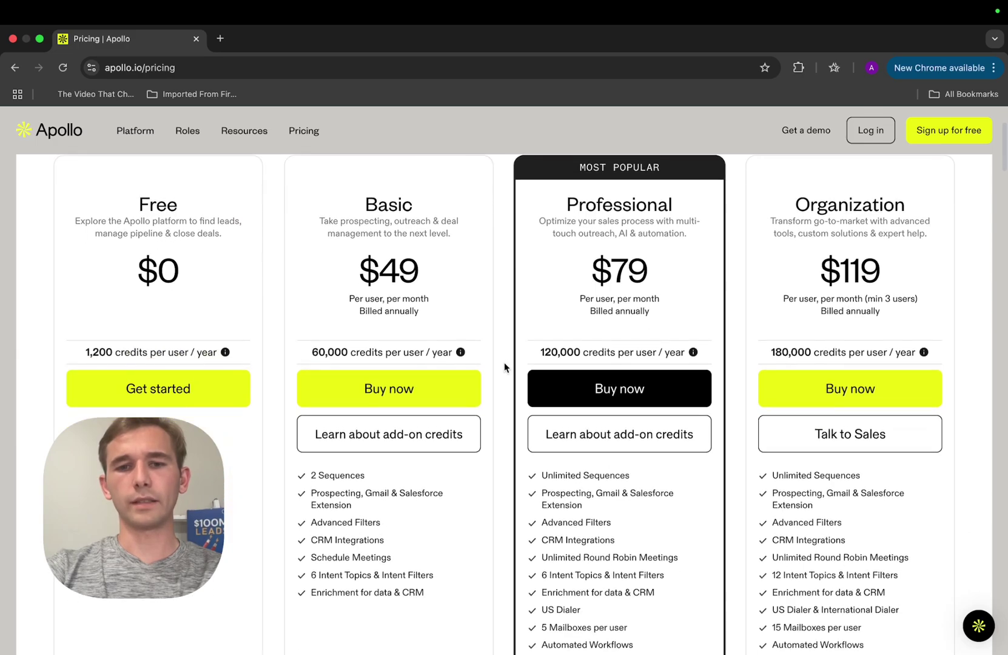
{"action": "scroll", "coordinate": [504, 362], "scroll_direction": "up", "scroll_amount": 3}
{"action": "scroll", "coordinate": [504, 365], "scroll_direction": "down", "scroll_amount": 1}
{"action": "scroll", "coordinate": [501, 368], "scroll_direction": "down", "scroll_amount": 1}
{"action": "scroll", "coordinate": [501, 367], "scroll_direction": "up", "scroll_amount": 1}
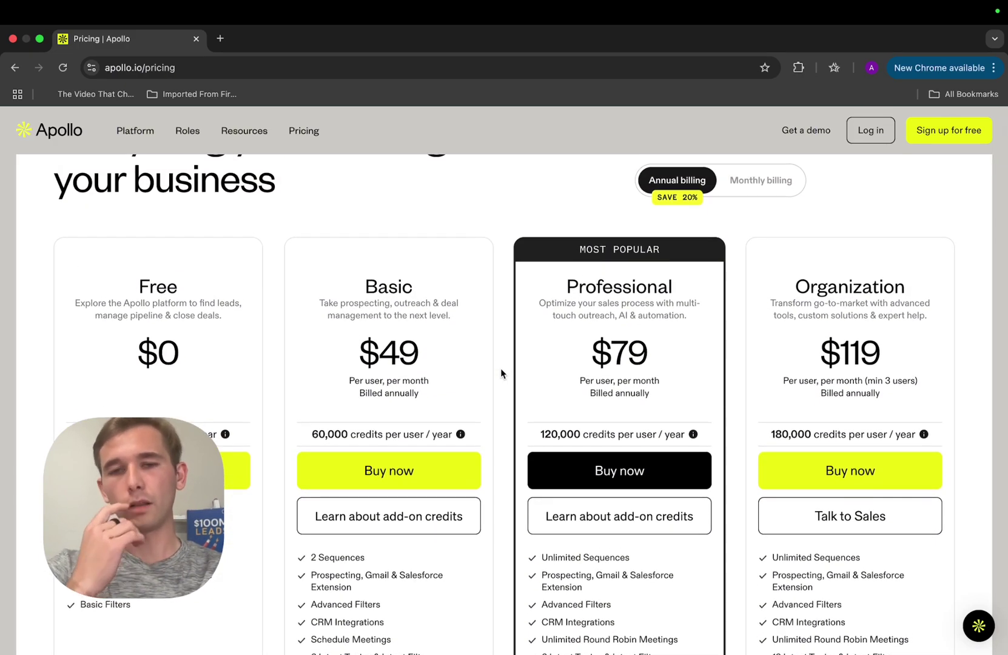
Switch the pricing to monthly billing and review the Free, Basic, Professional and Organization plans.
{"action": "left_click", "coordinate": [770, 185]}
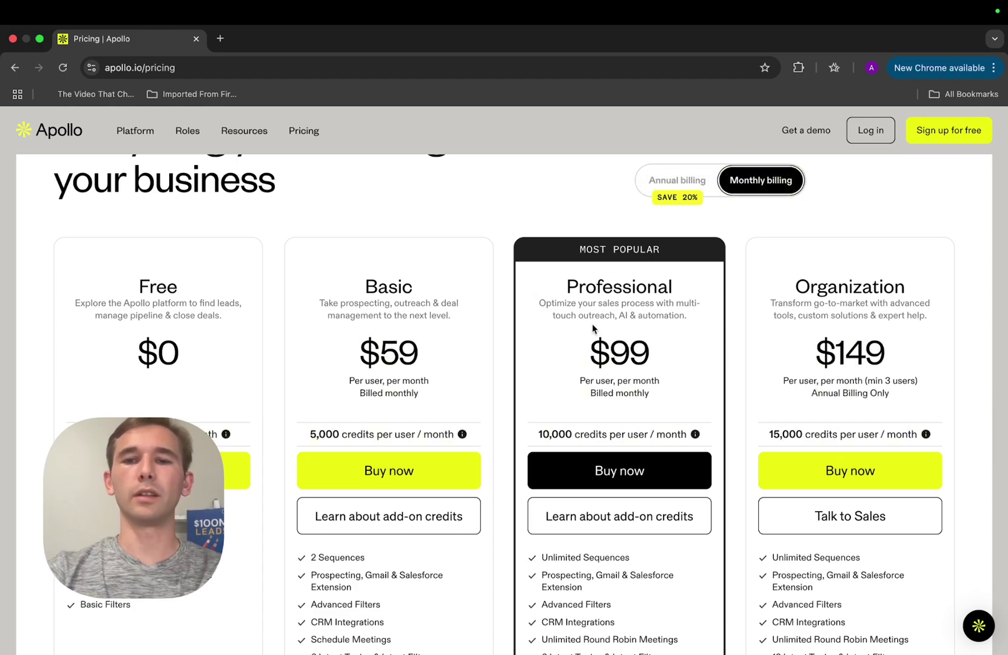
{"action": "scroll", "coordinate": [491, 284], "scroll_direction": "down", "scroll_amount": 2}
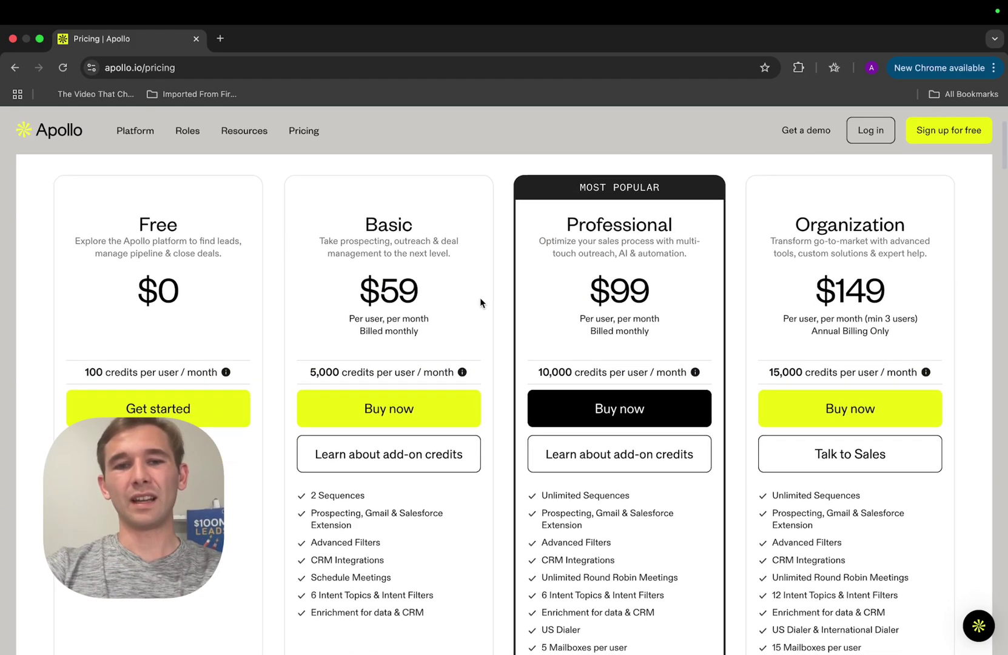
{"action": "scroll", "coordinate": [502, 312], "scroll_direction": "up", "scroll_amount": 1}
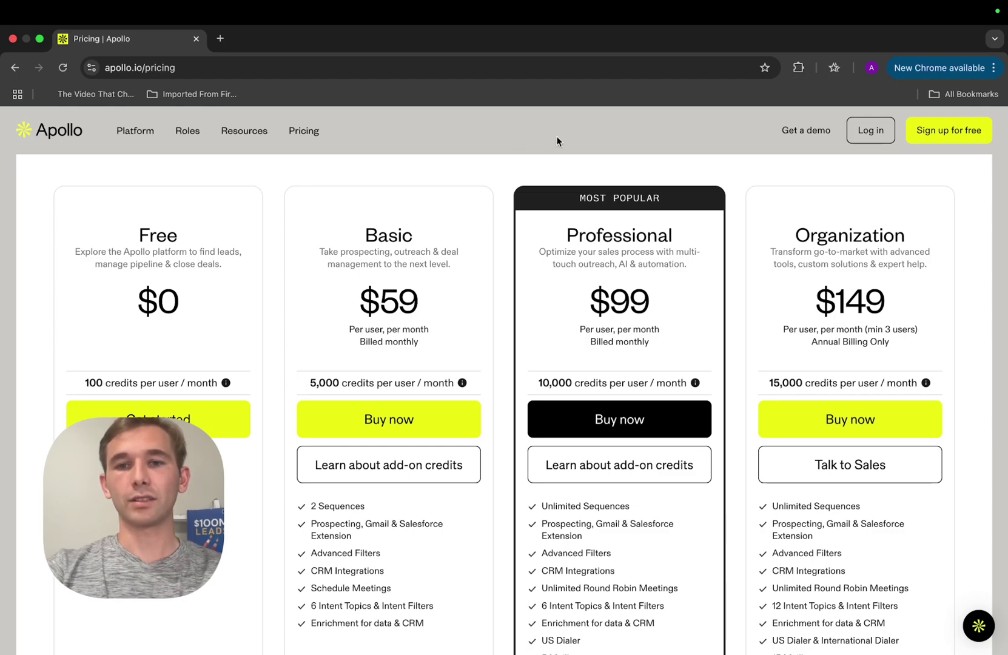
Log in to Apollo, dismiss the credit-update and live-training pop-ups, and check the plan overview.
{"action": "scroll", "coordinate": [552, 141], "scroll_direction": "up", "scroll_amount": 3}
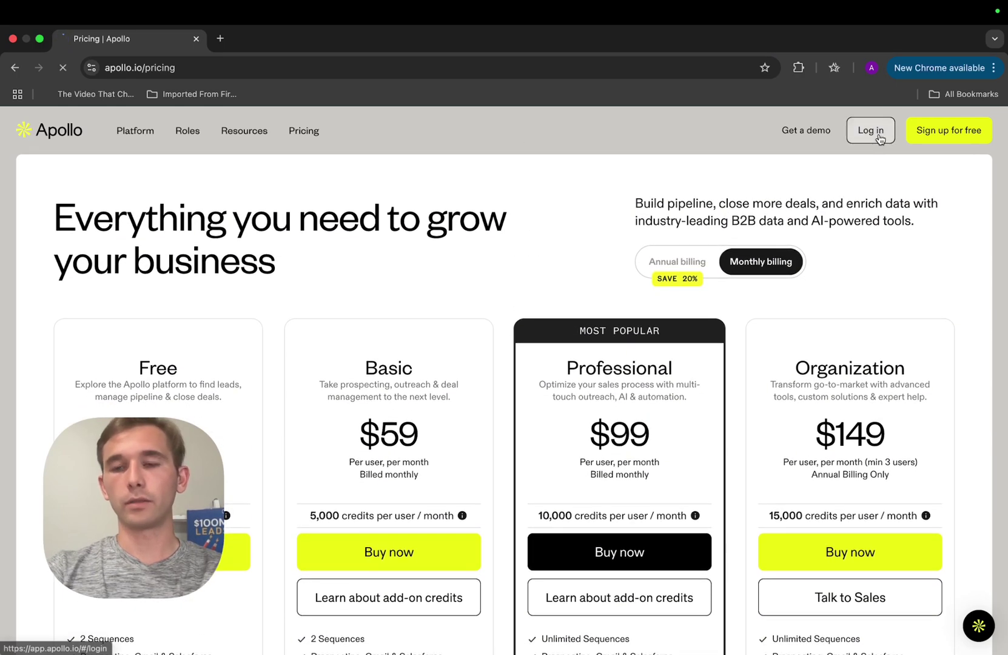
{"action": "left_click", "coordinate": [873, 132]}
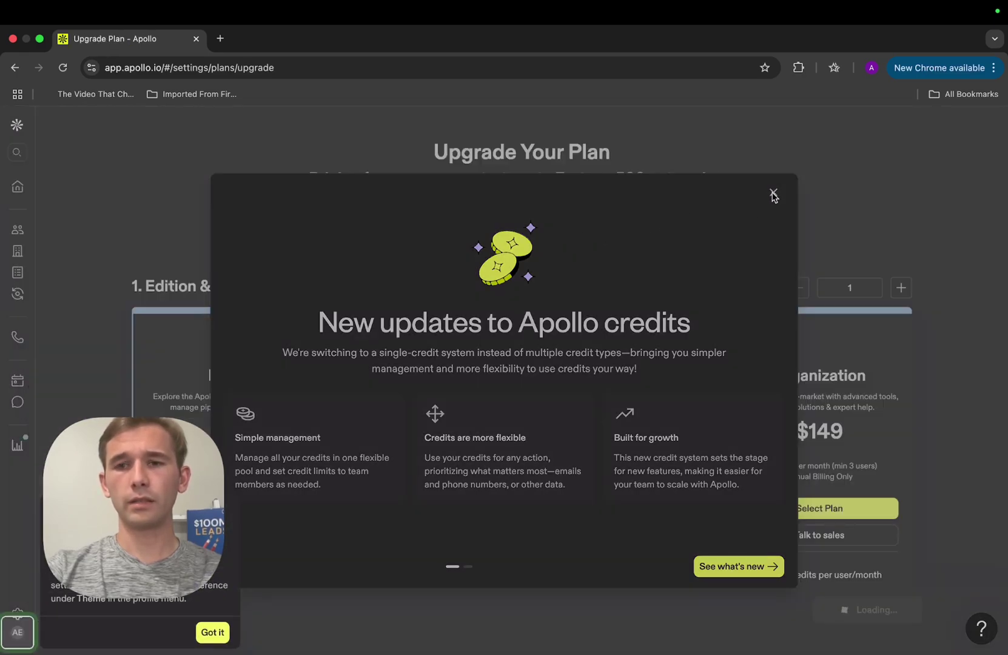
{"action": "left_click", "coordinate": [774, 193]}
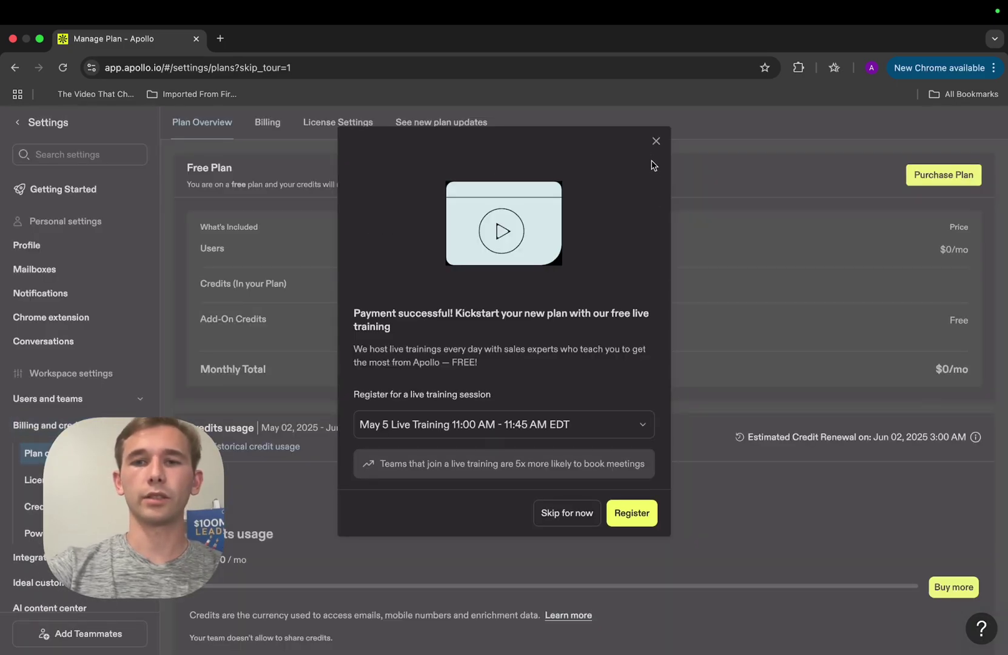
{"action": "left_click", "coordinate": [655, 142]}
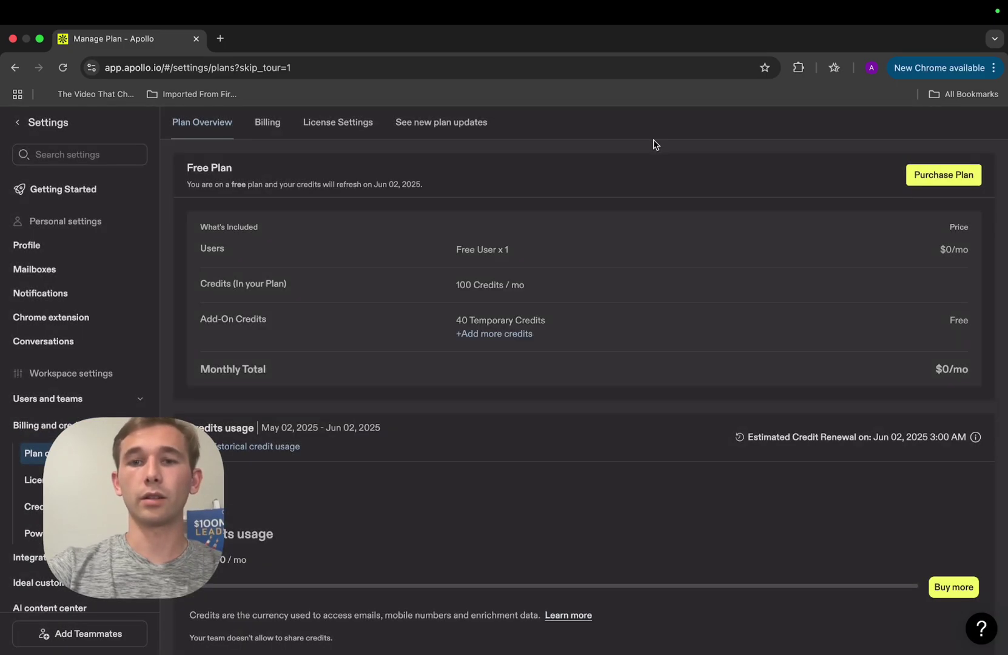
{"action": "scroll", "coordinate": [622, 333], "scroll_direction": "down", "scroll_amount": 2}
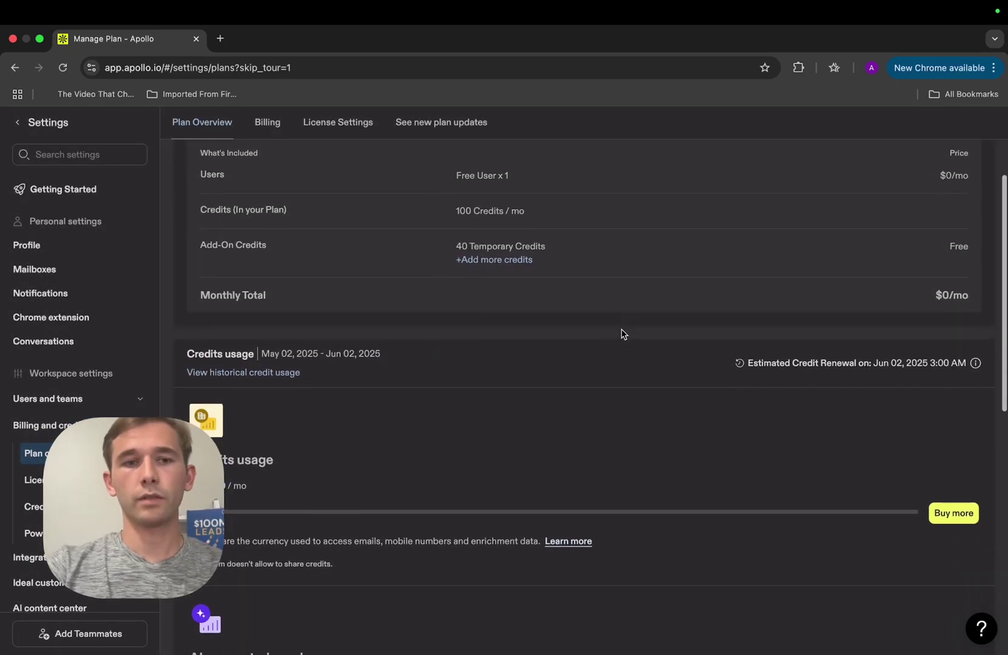
{"action": "scroll", "coordinate": [621, 333], "scroll_direction": "up", "scroll_amount": 2}
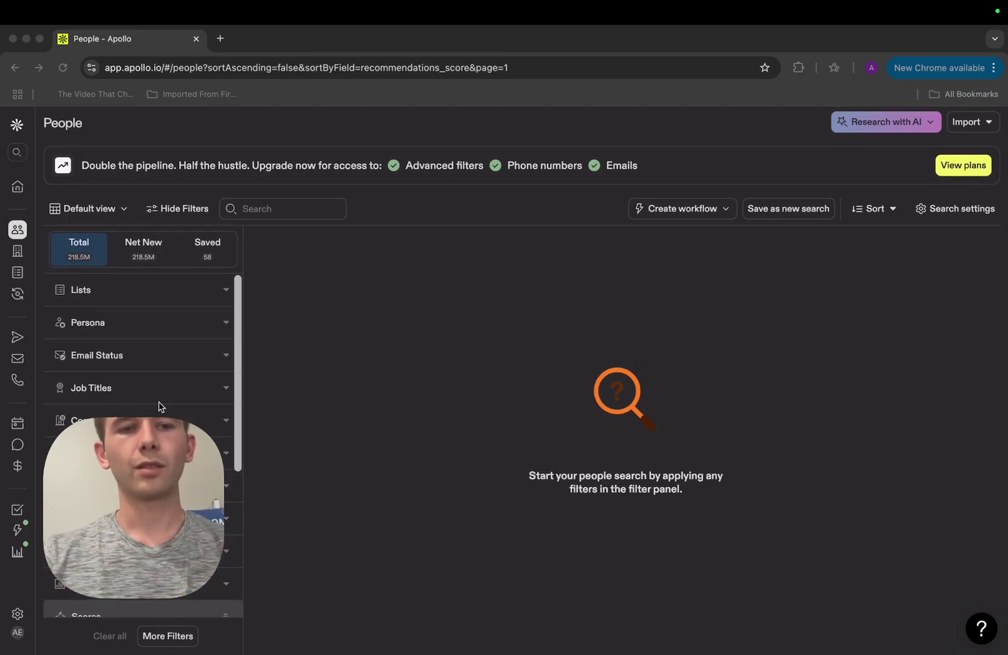
Expand the Industry & Keywords filter in the people search.
{"action": "scroll", "coordinate": [161, 407], "scroll_direction": "down", "scroll_amount": 1}
{"action": "scroll", "coordinate": [160, 407], "scroll_direction": "down", "scroll_amount": 2}
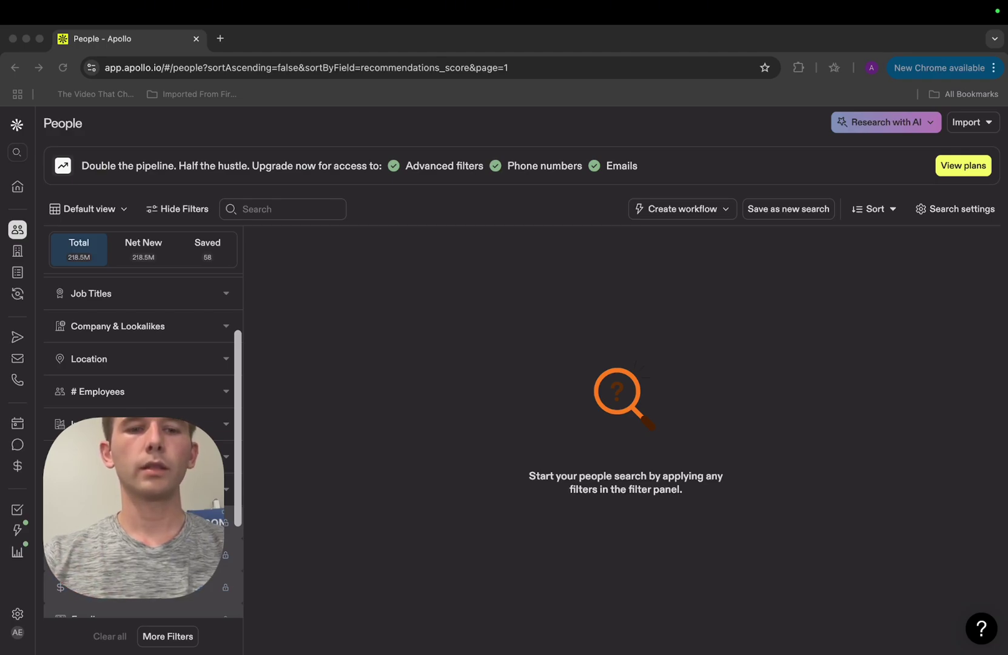
{"action": "scroll", "coordinate": [209, 430], "scroll_direction": "down", "scroll_amount": 1}
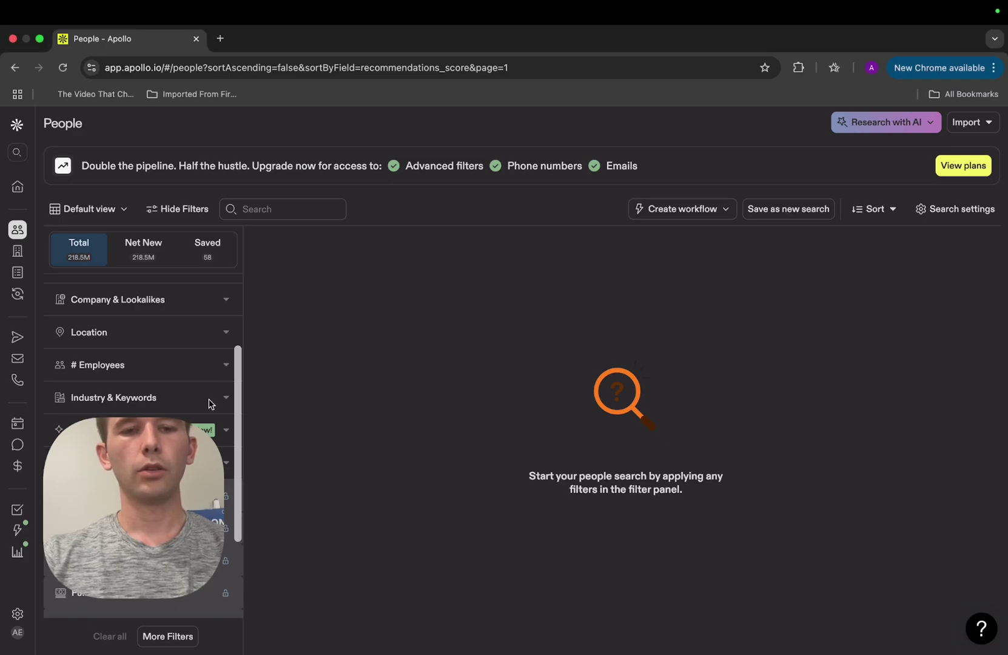
{"action": "left_click", "coordinate": [224, 403]}
{"action": "scroll", "coordinate": [224, 404], "scroll_direction": "down", "scroll_amount": 1}
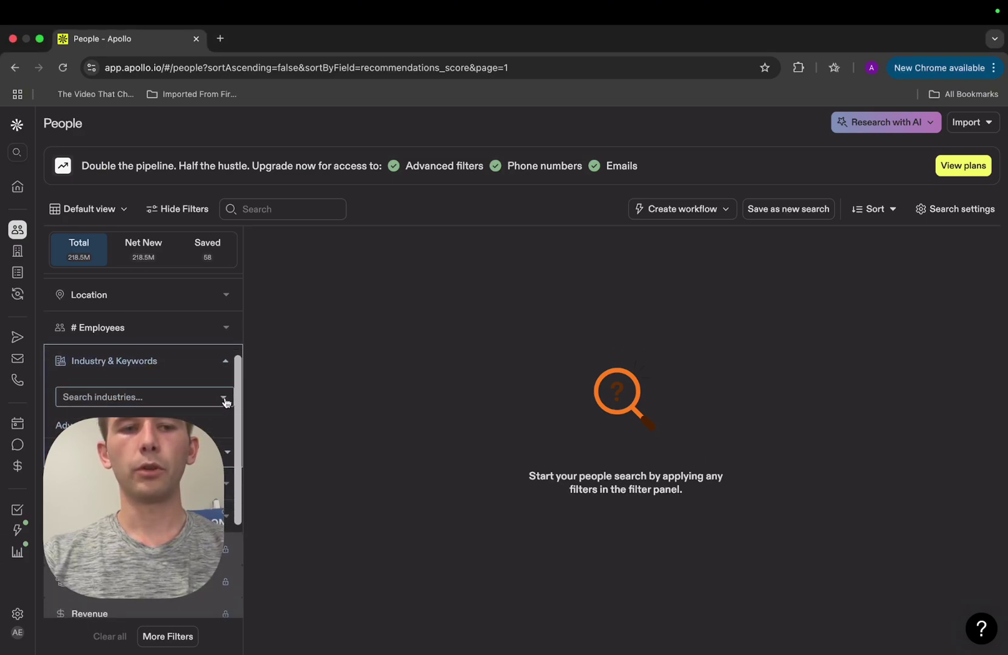
Look through the available people-search filters, including persona, job titles, location, employee count and industry.
{"action": "mouse_move", "coordinate": [42, 239]}
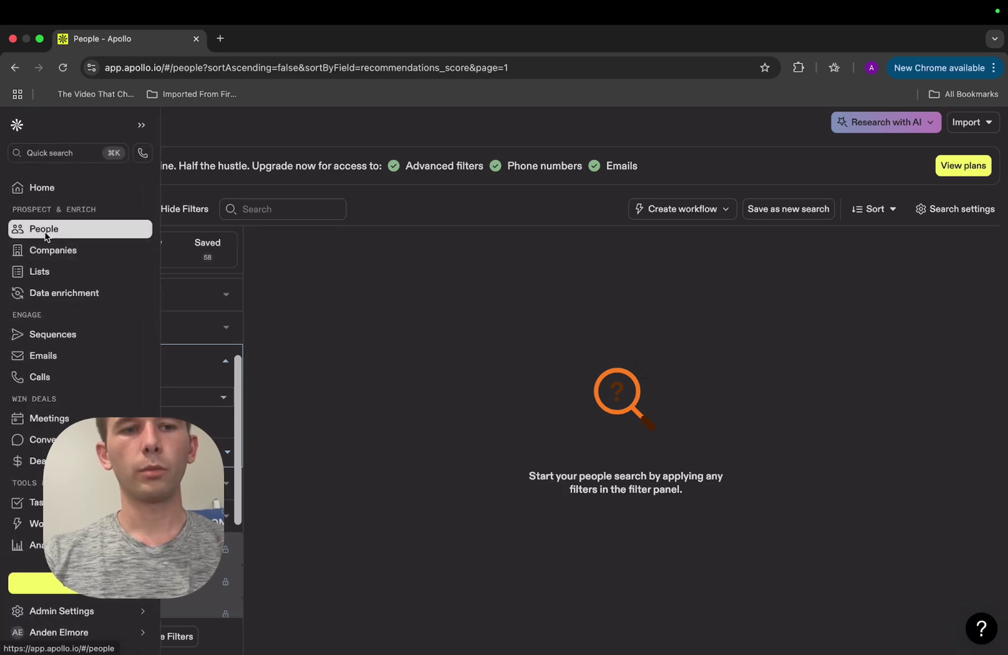
{"action": "scroll", "coordinate": [177, 393], "scroll_direction": "up", "scroll_amount": 5}
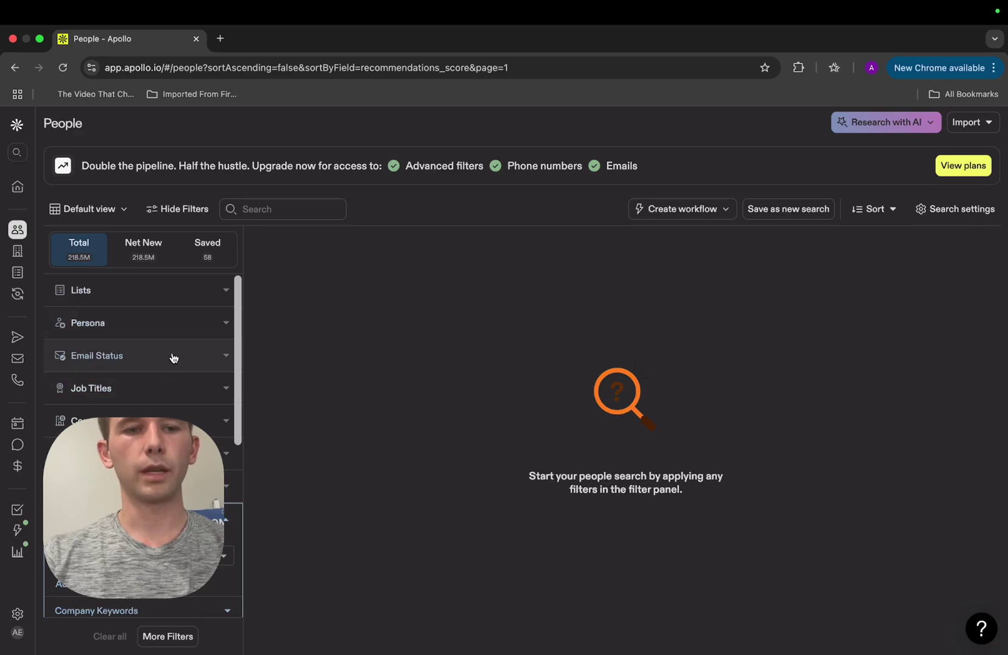
{"action": "scroll", "coordinate": [196, 355], "scroll_direction": "down", "scroll_amount": 2}
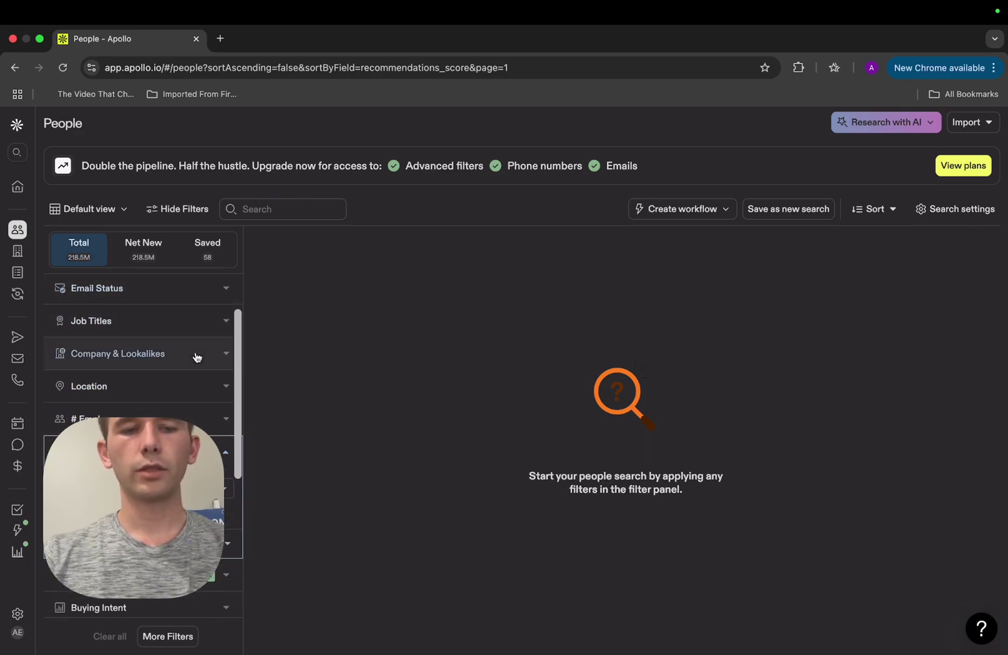
{"action": "scroll", "coordinate": [196, 391], "scroll_direction": "down", "scroll_amount": 1}
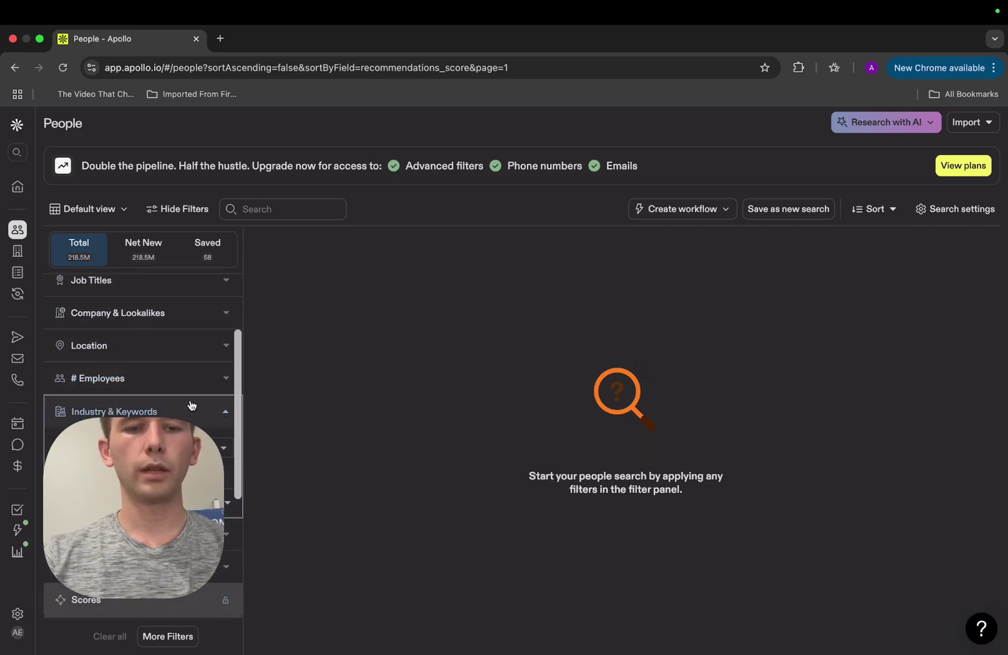
{"action": "scroll", "coordinate": [194, 407], "scroll_direction": "up", "scroll_amount": 3}
{"action": "scroll", "coordinate": [175, 400], "scroll_direction": "down", "scroll_amount": 1}
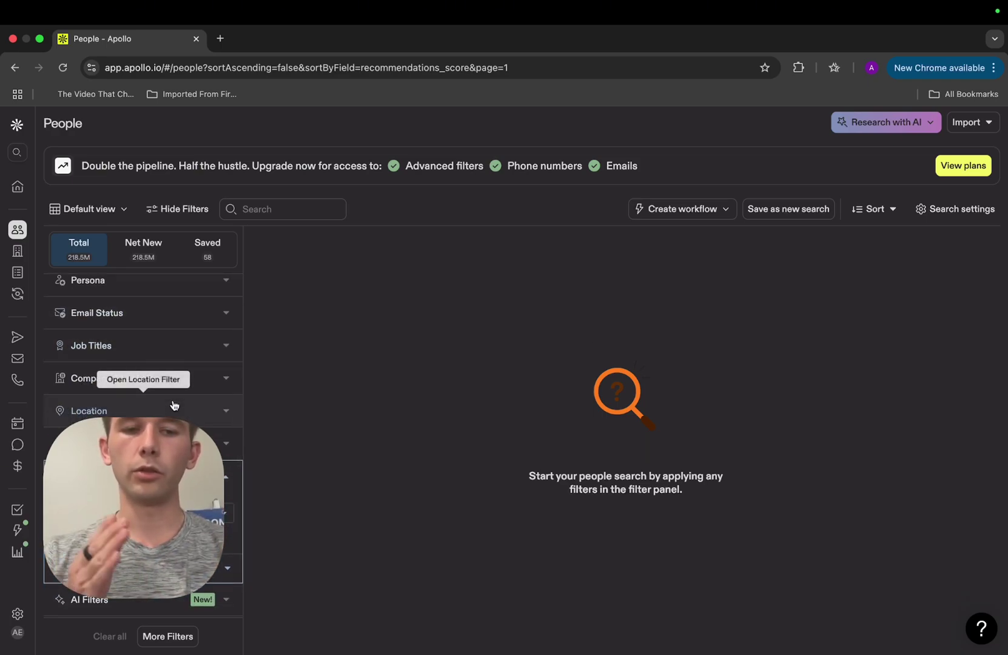
{"action": "scroll", "coordinate": [174, 405], "scroll_direction": "down", "scroll_amount": 2}
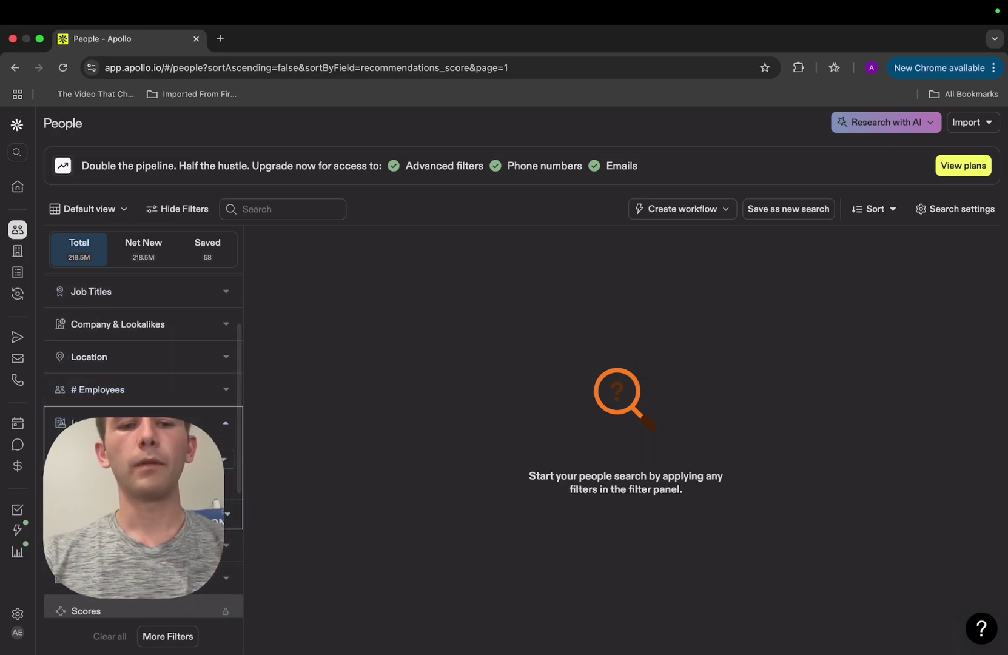
{"action": "scroll", "coordinate": [136, 428], "scroll_direction": "down", "scroll_amount": 1}
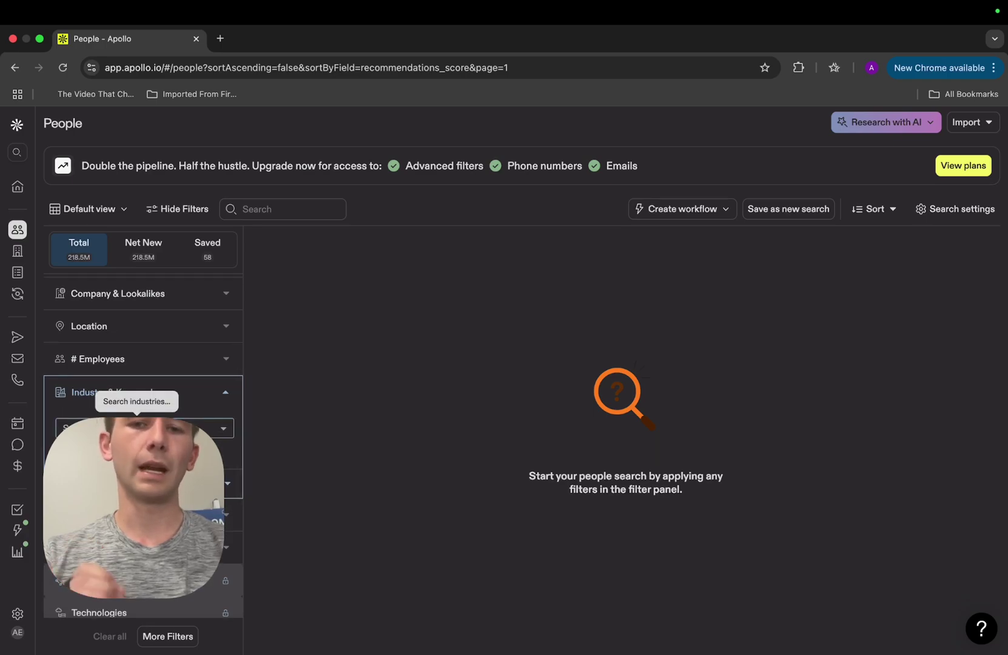
Filter the people search by the marketing & advertising industry.
{"action": "left_click", "coordinate": [136, 428]}
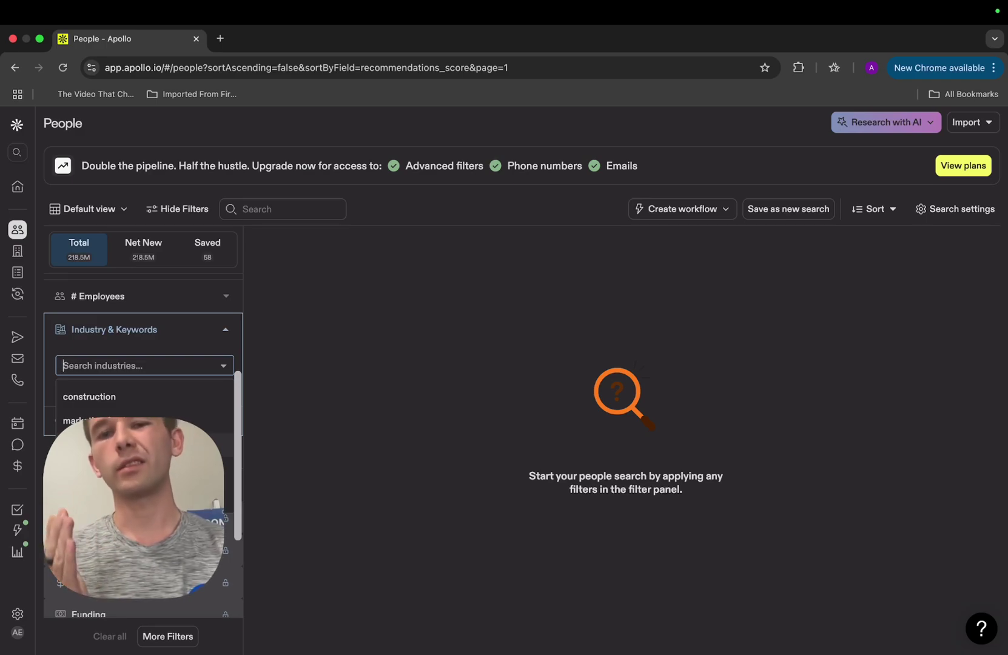
{"action": "left_click", "coordinate": [263, 378]}
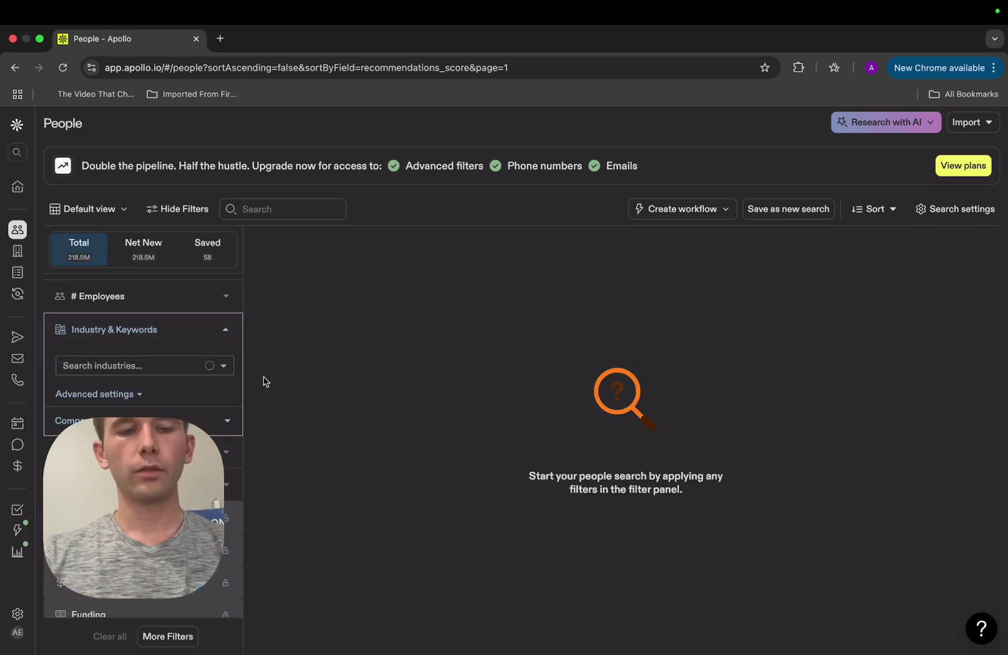
{"action": "left_click", "coordinate": [222, 374]}
{"action": "scroll", "coordinate": [188, 391], "scroll_direction": "down", "scroll_amount": 2}
{"action": "left_click", "coordinate": [164, 388]}
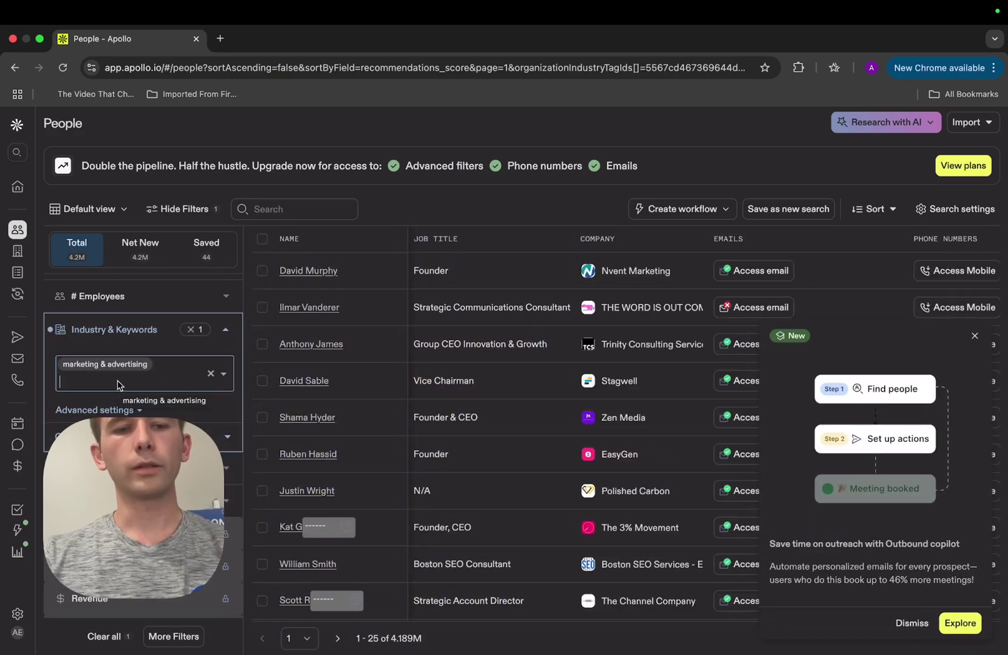
{"action": "type", "text": "kjwefjfb"}
{"action": "key", "text": "BackSpace"}
{"action": "key", "text": "BackSpace"}
{"action": "key", "text": "BackSpace"}
{"action": "key", "text": "BackSpace"}
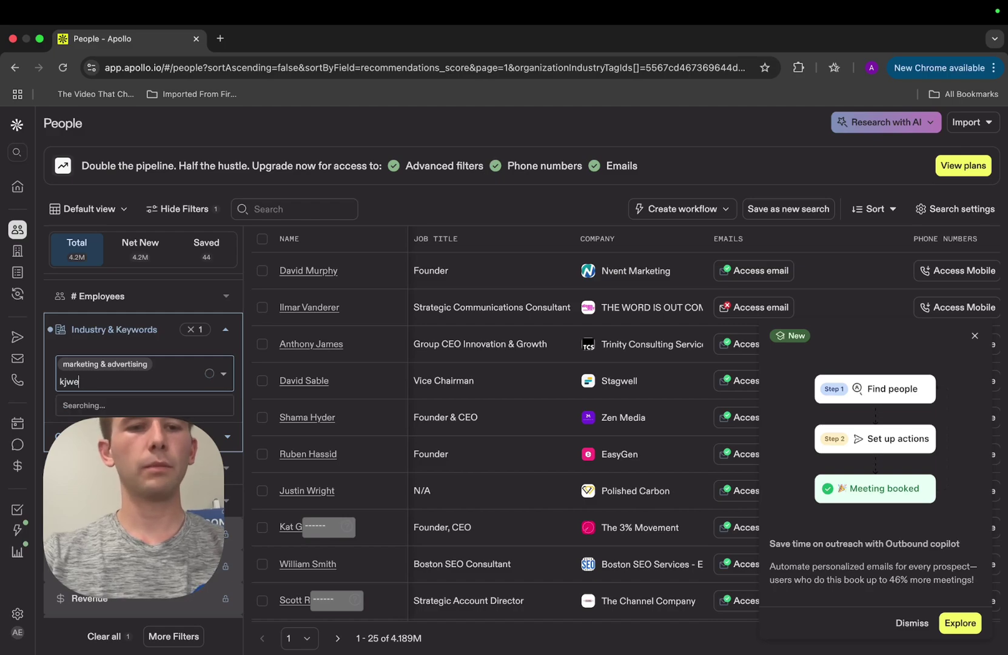
{"action": "key", "text": "BackSpace"}
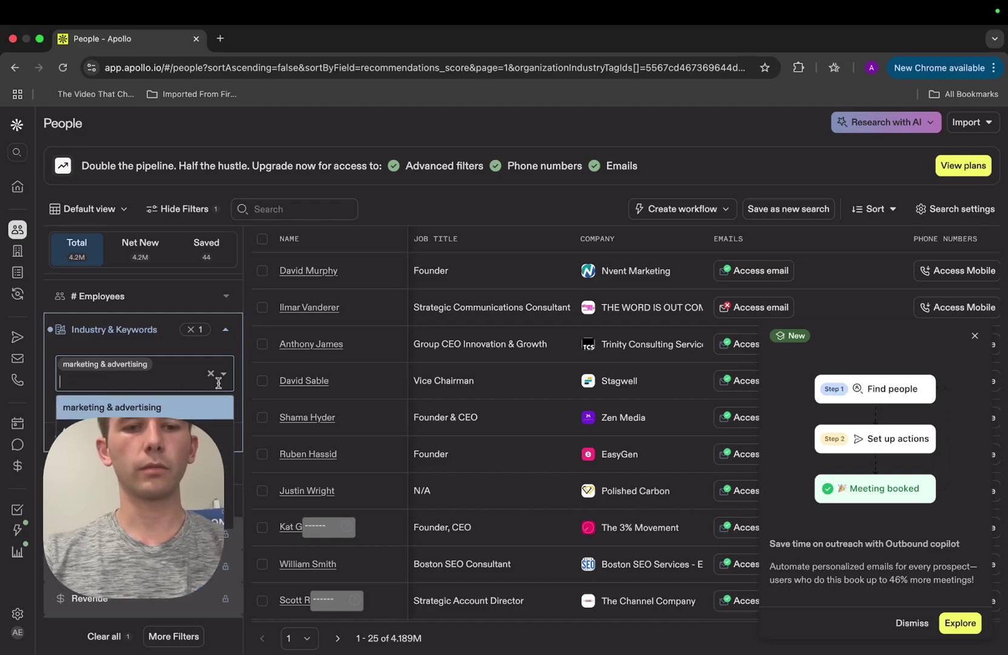
{"action": "left_click", "coordinate": [223, 374]}
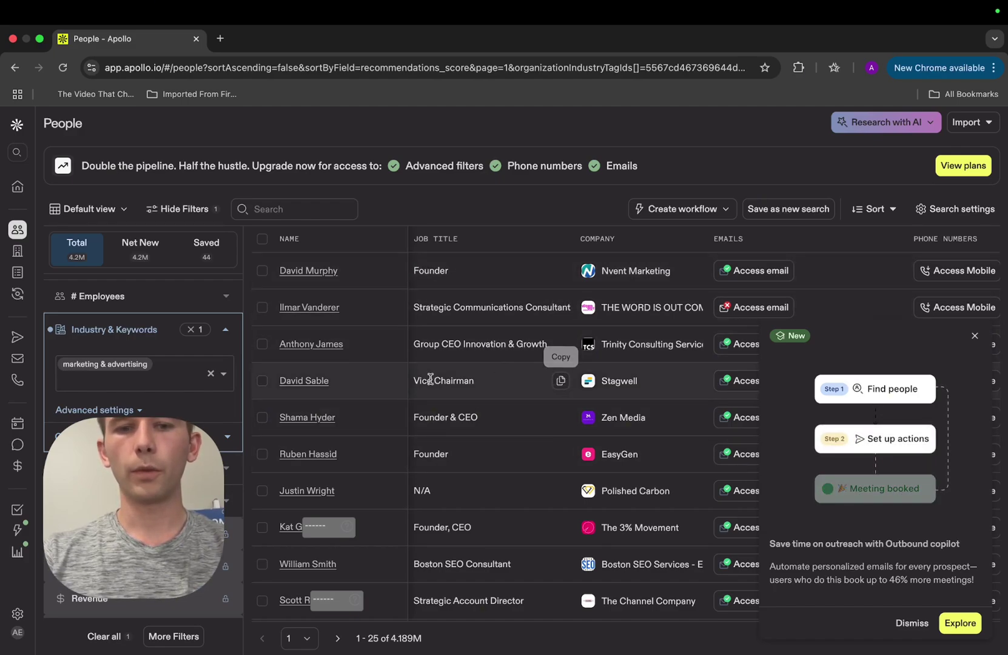
Open Nvent Marketing's company profile from the results, visit its linked website and look through the home page.
{"action": "left_click", "coordinate": [640, 276]}
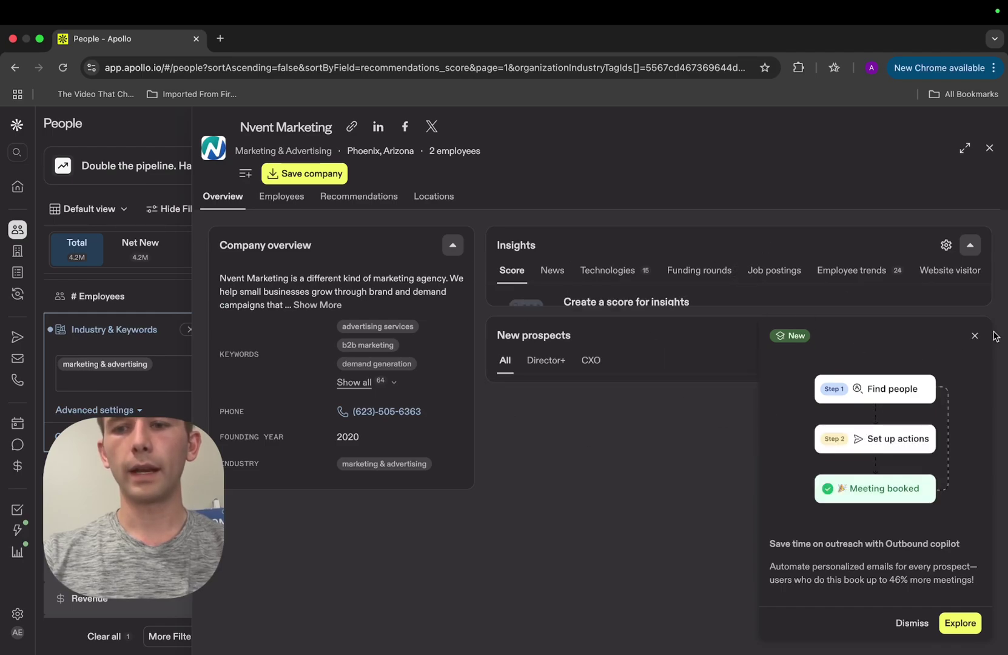
{"action": "left_click", "coordinate": [350, 127]}
{"action": "scroll", "coordinate": [430, 333], "scroll_direction": "down", "scroll_amount": 5}
{"action": "scroll", "coordinate": [433, 336], "scroll_direction": "down", "scroll_amount": 5}
{"action": "scroll", "coordinate": [432, 337], "scroll_direction": "up", "scroll_amount": 10}
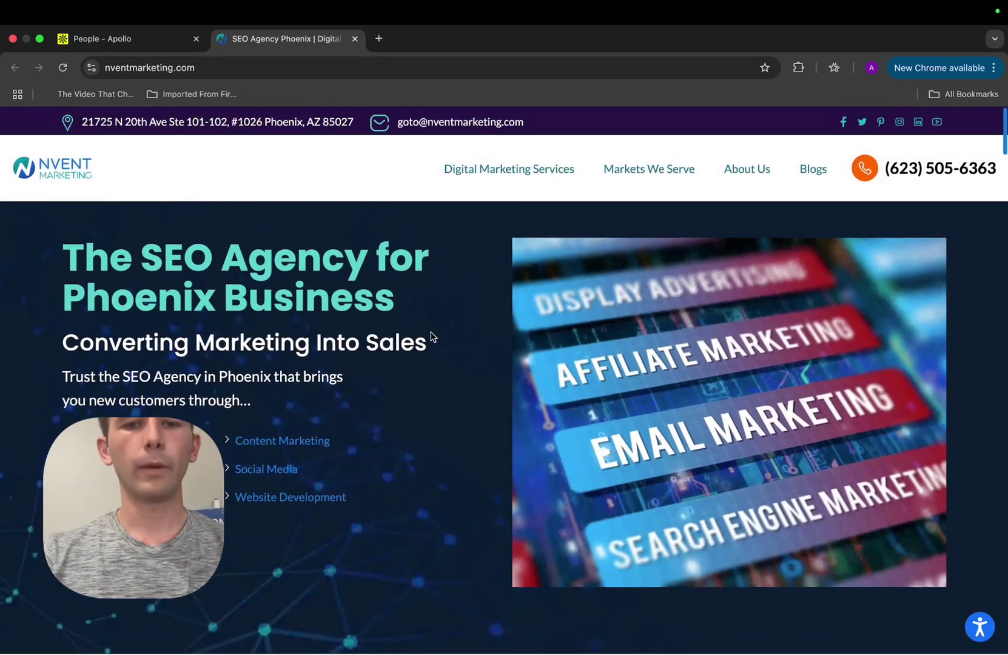
{"action": "scroll", "coordinate": [431, 337], "scroll_direction": "down", "scroll_amount": 5}
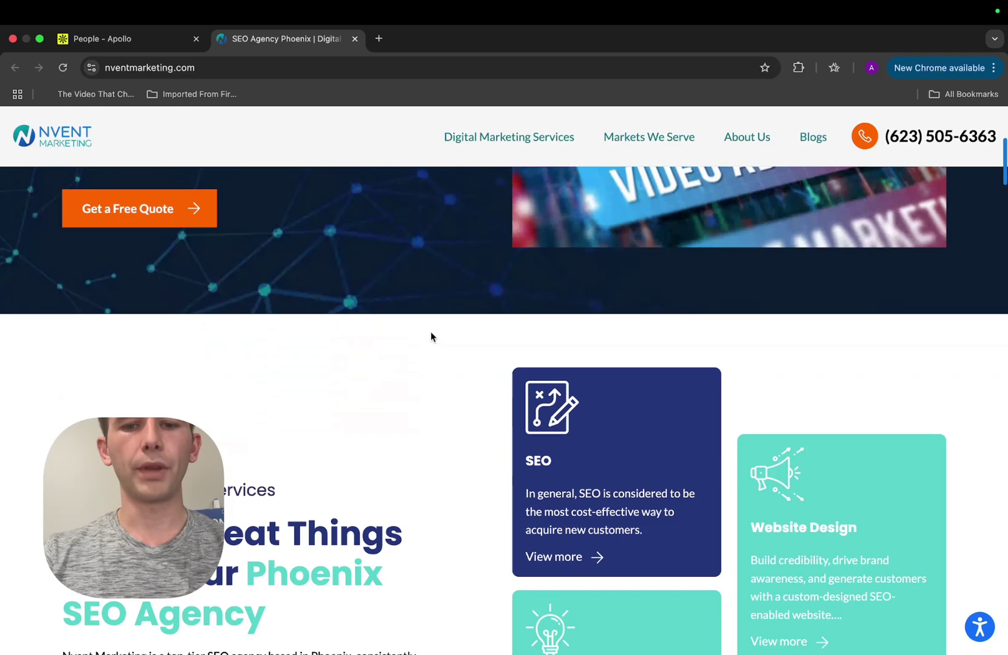
{"action": "scroll", "coordinate": [431, 335], "scroll_direction": "down", "scroll_amount": 3}
{"action": "scroll", "coordinate": [430, 335], "scroll_direction": "up", "scroll_amount": 10}
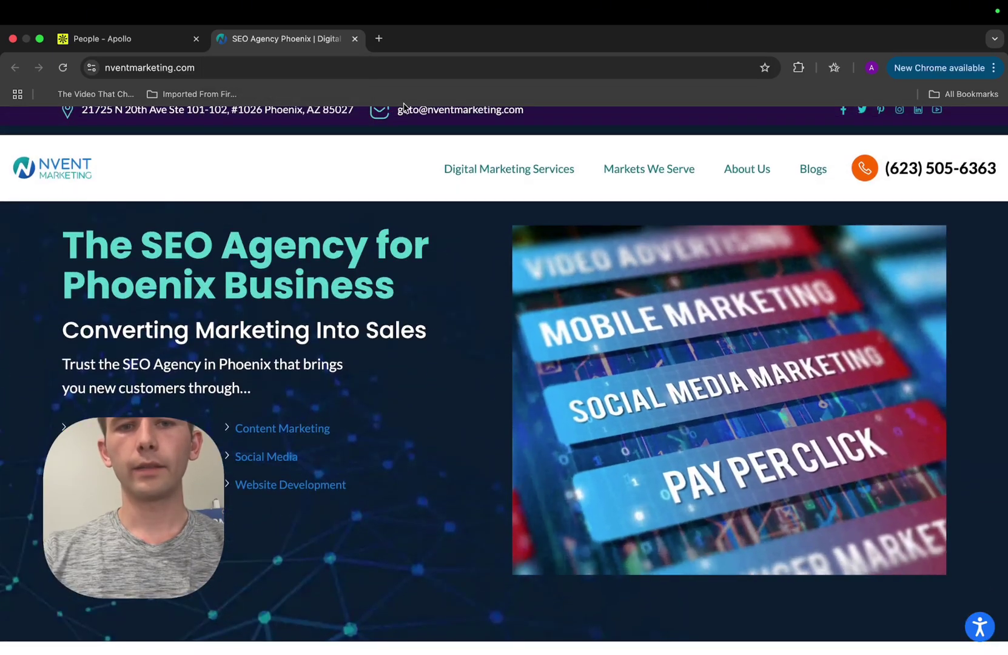
{"action": "scroll", "coordinate": [361, 172], "scroll_direction": "up", "scroll_amount": 1}
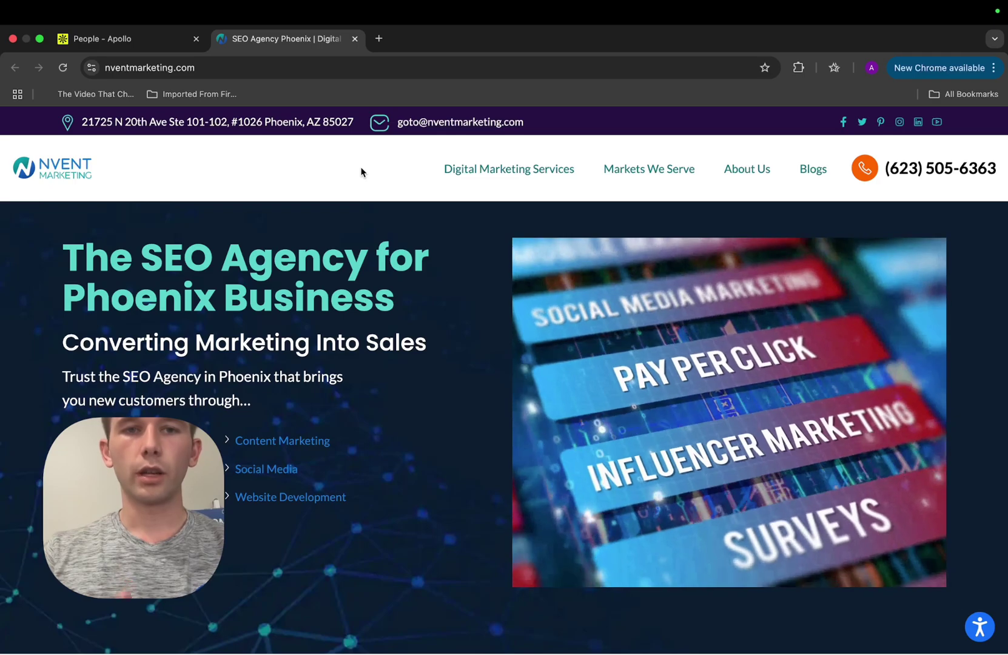
Return to the Apollo people search, close the Nvent Marketing profile and look through the other industry options.
{"action": "left_click", "coordinate": [136, 41]}
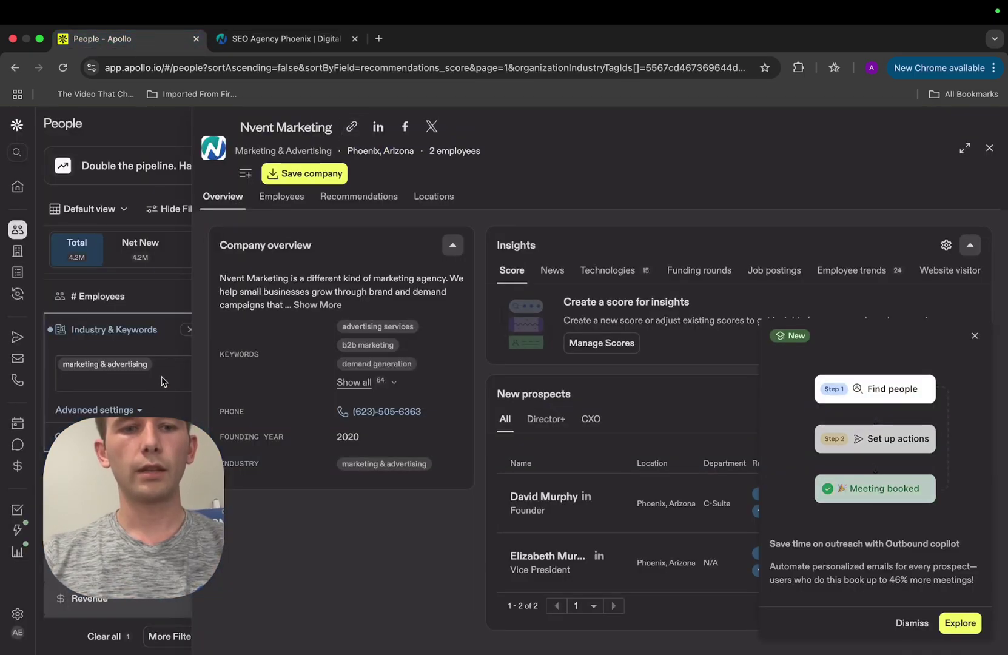
{"action": "left_click", "coordinate": [160, 337]}
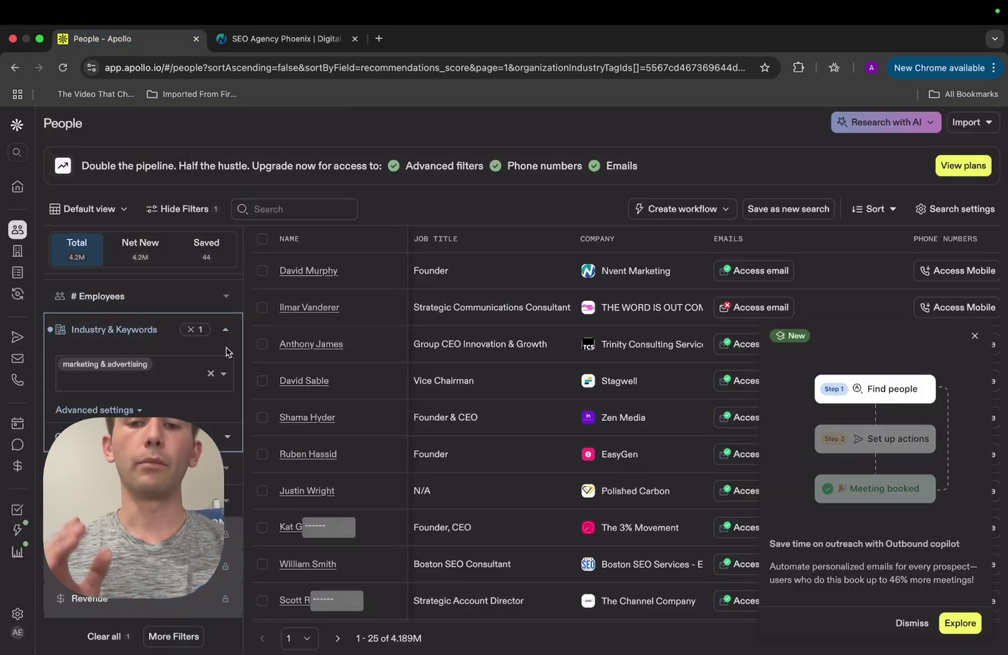
{"action": "left_click", "coordinate": [226, 363]}
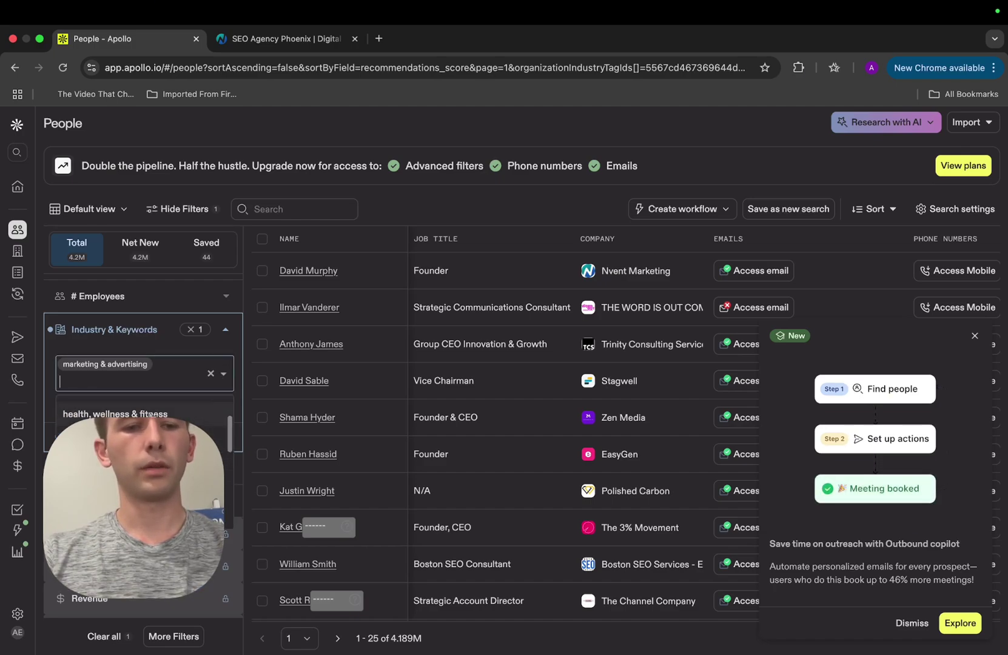
{"action": "scroll", "coordinate": [144, 418], "scroll_direction": "down", "scroll_amount": 2}
{"action": "scroll", "coordinate": [144, 419], "scroll_direction": "down", "scroll_amount": 2}
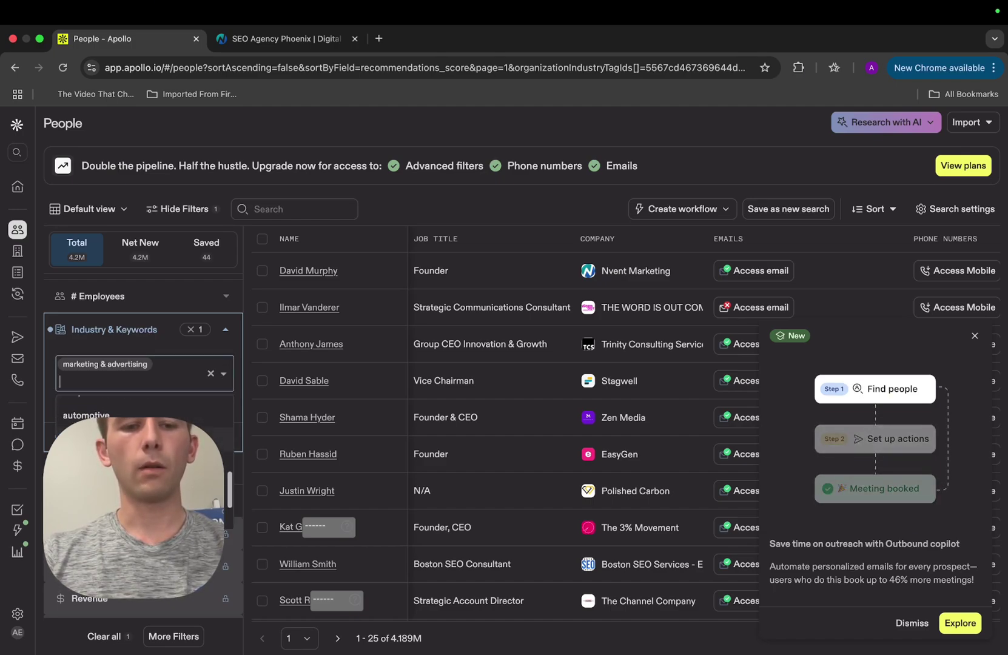
{"action": "left_click", "coordinate": [224, 374]}
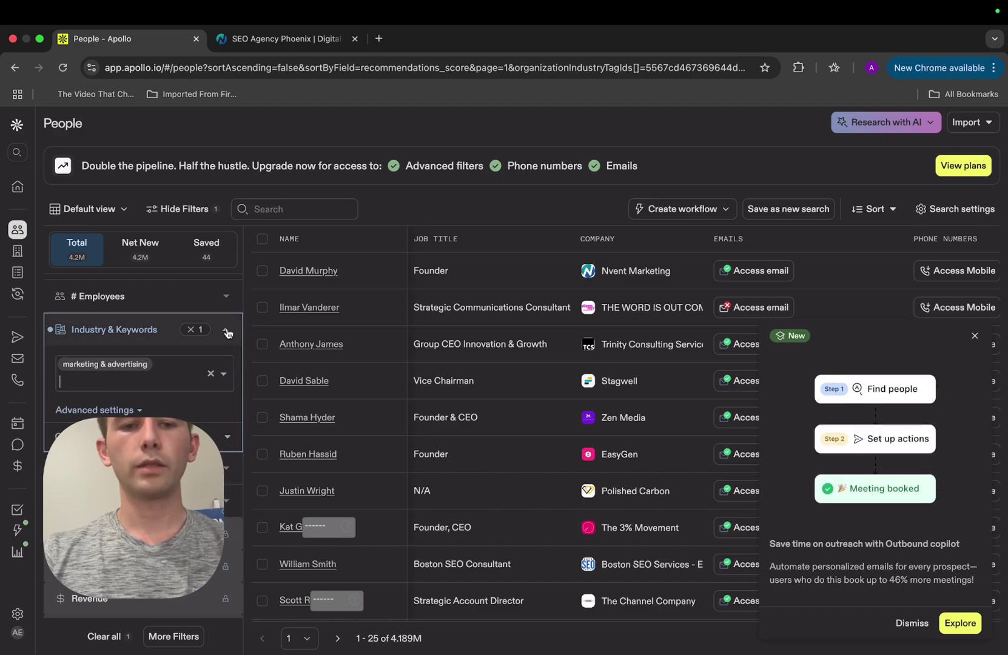
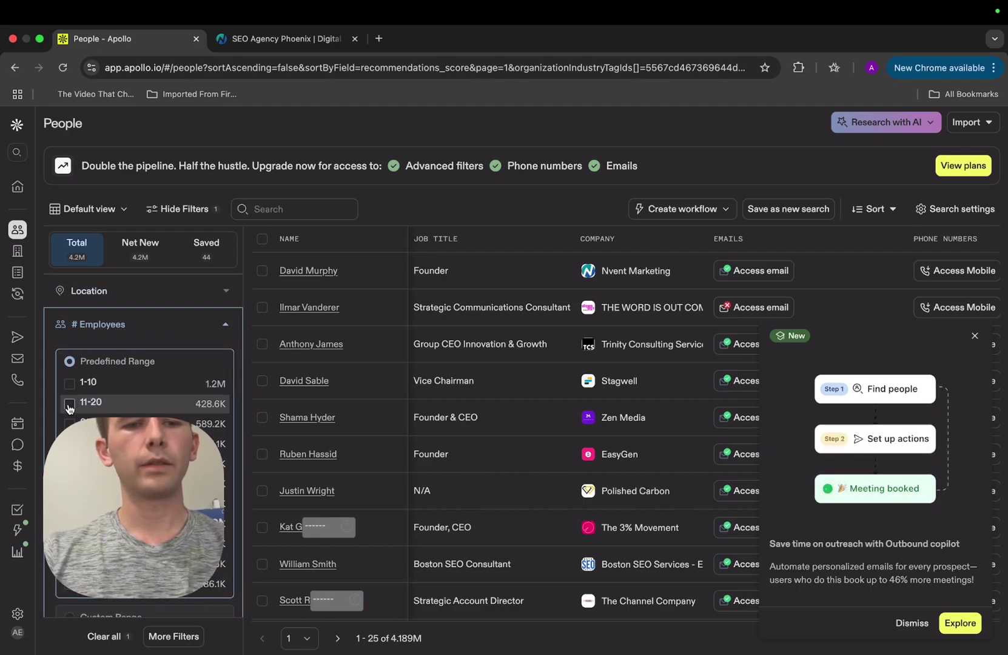
Filter the people search to companies with 11-20 employees and to contacts located in the United States.
{"action": "left_click", "coordinate": [70, 405]}
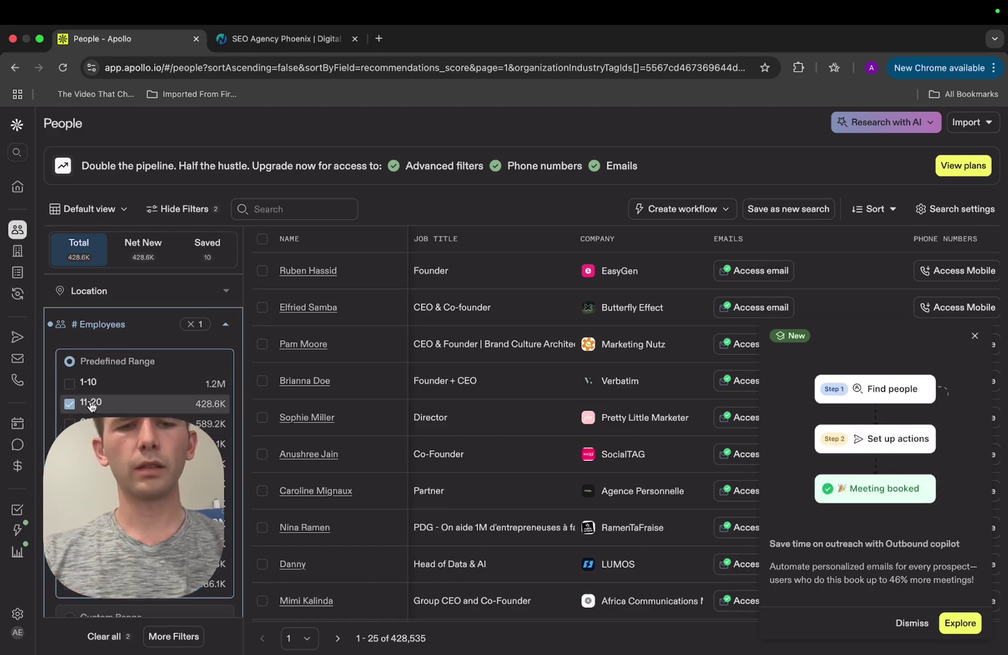
{"action": "left_click", "coordinate": [226, 323]}
{"action": "left_click", "coordinate": [226, 405]}
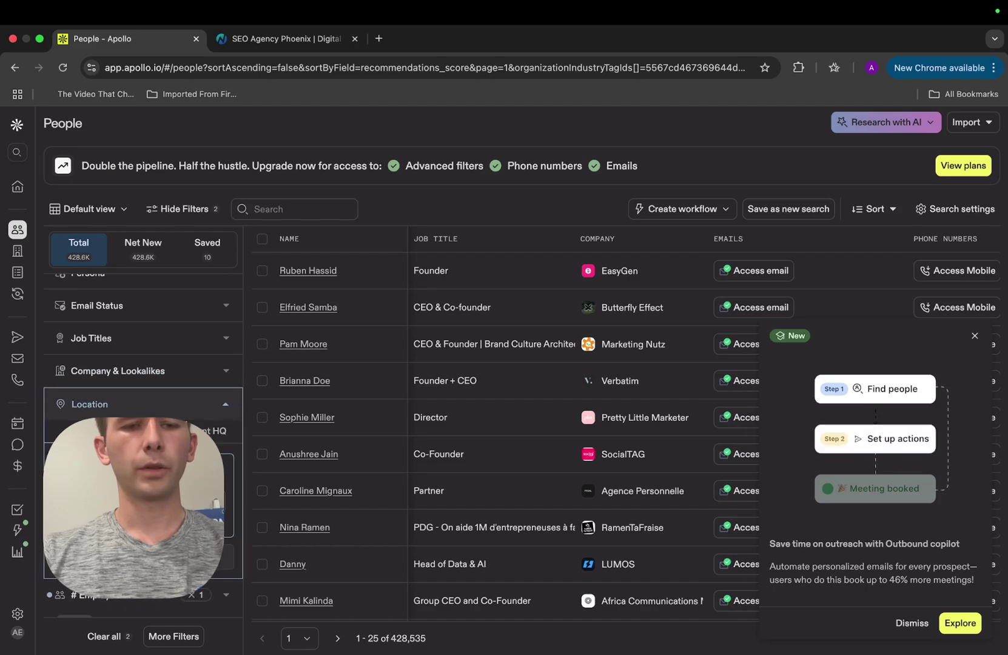
{"action": "scroll", "coordinate": [143, 425], "scroll_direction": "down", "scroll_amount": 1}
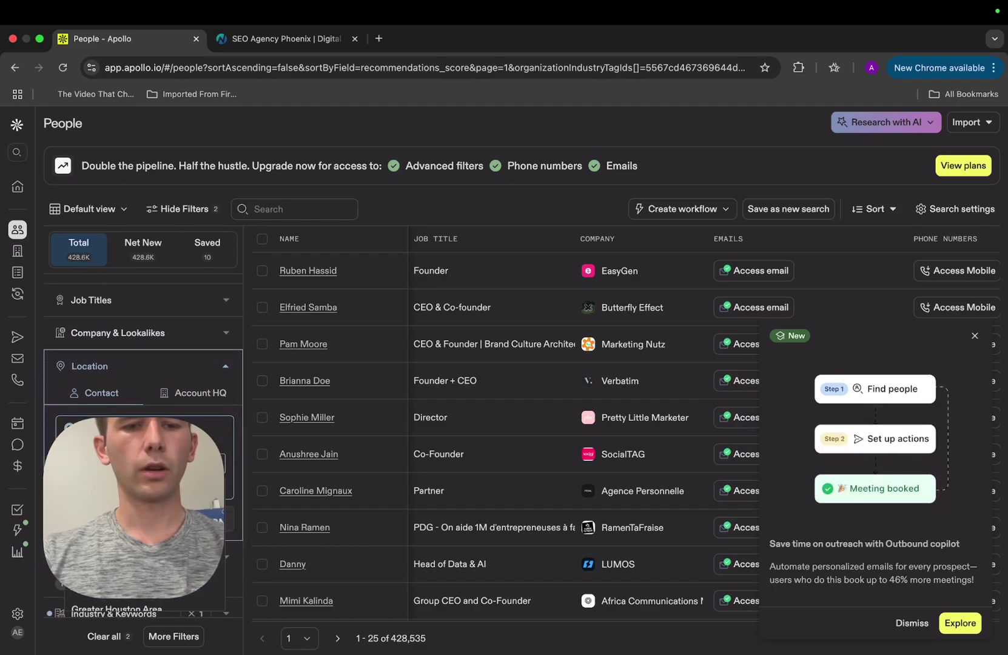
{"action": "left_click", "coordinate": [218, 440]}
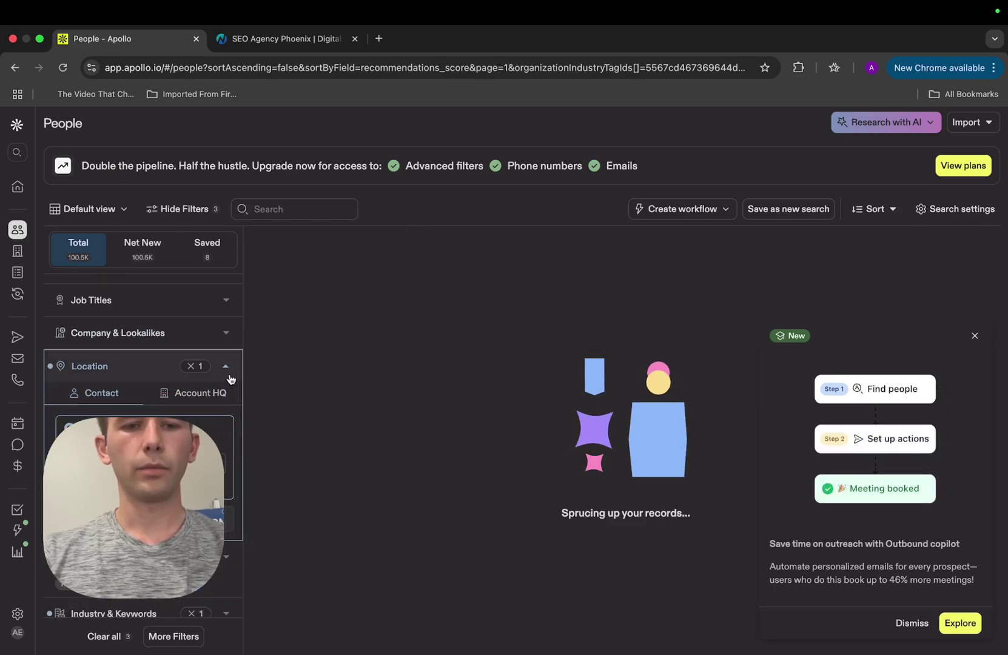
{"action": "left_click", "coordinate": [228, 378]}
Include the job titles ceo, founder, and ceo and founder in the people search.
{"action": "scroll", "coordinate": [203, 393], "scroll_direction": "up", "scroll_amount": 2}
{"action": "left_click", "coordinate": [203, 388]}
{"action": "scroll", "coordinate": [206, 376], "scroll_direction": "down", "scroll_amount": 2}
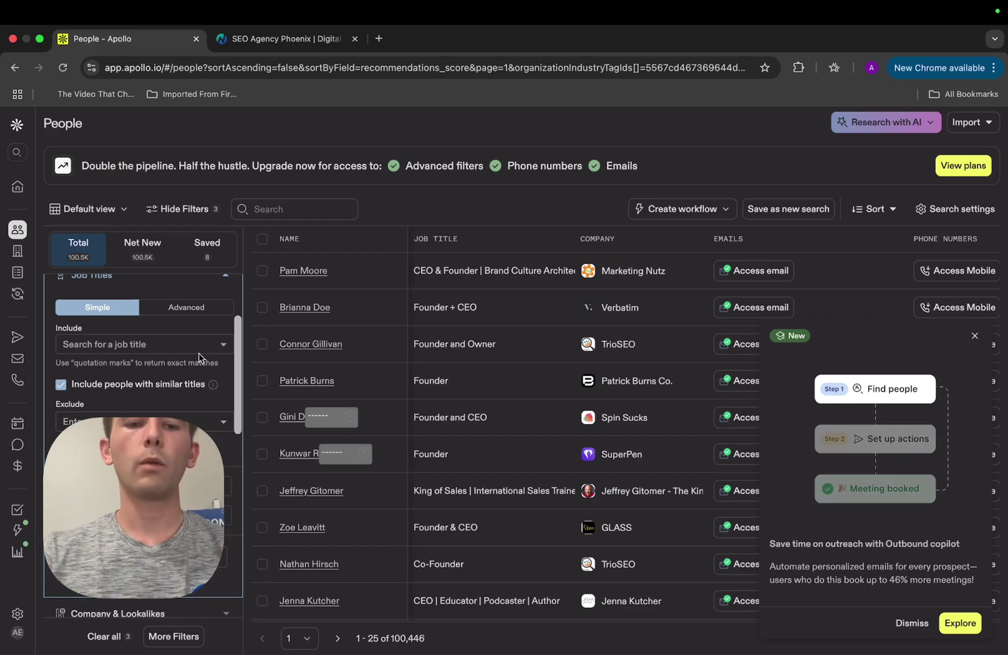
{"action": "left_click", "coordinate": [221, 346]}
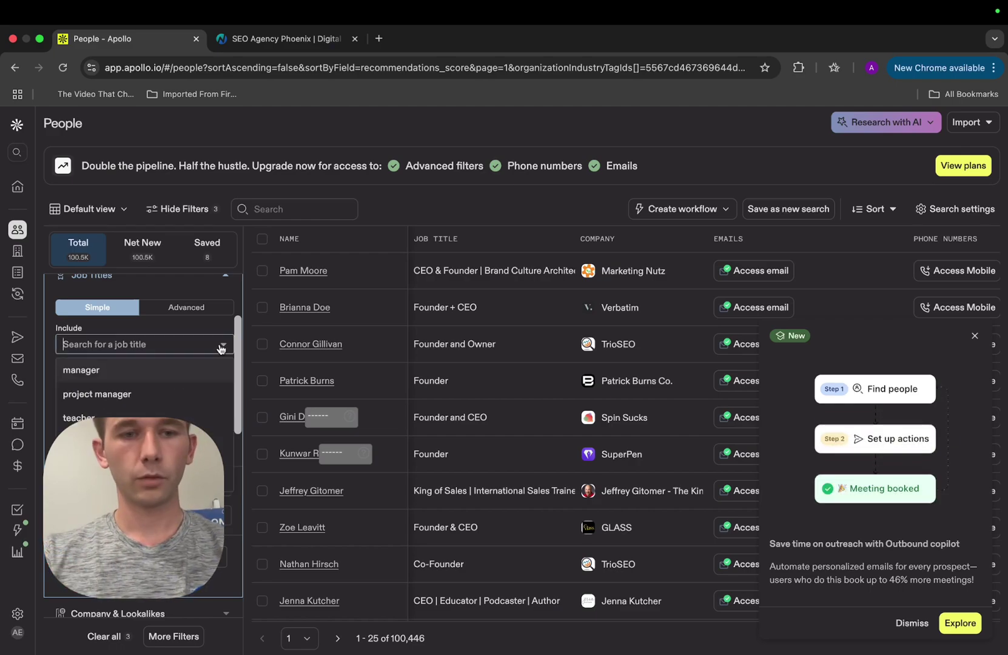
{"action": "type", "text": "ceo"}
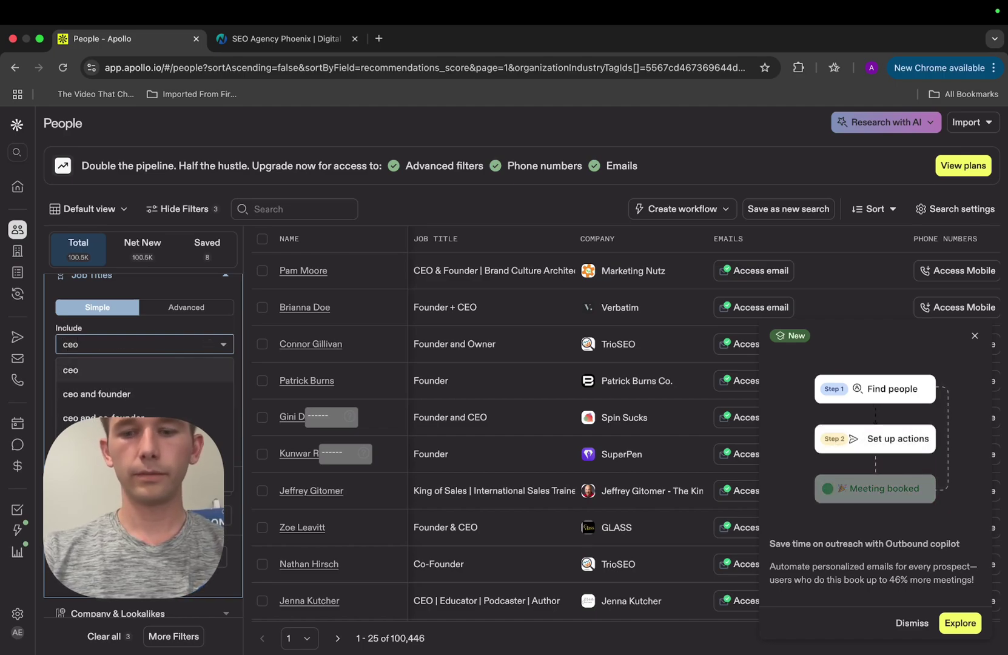
{"action": "key", "text": "Return"}
{"action": "type", "text": "founder"}
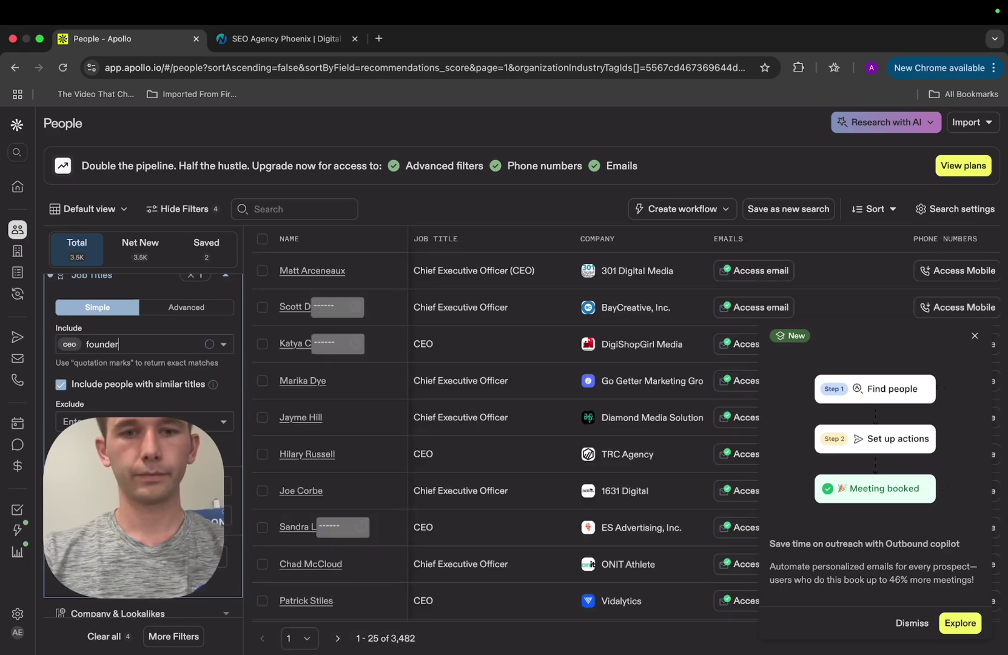
{"action": "key", "text": "Return"}
{"action": "type", "text": "ceo"}
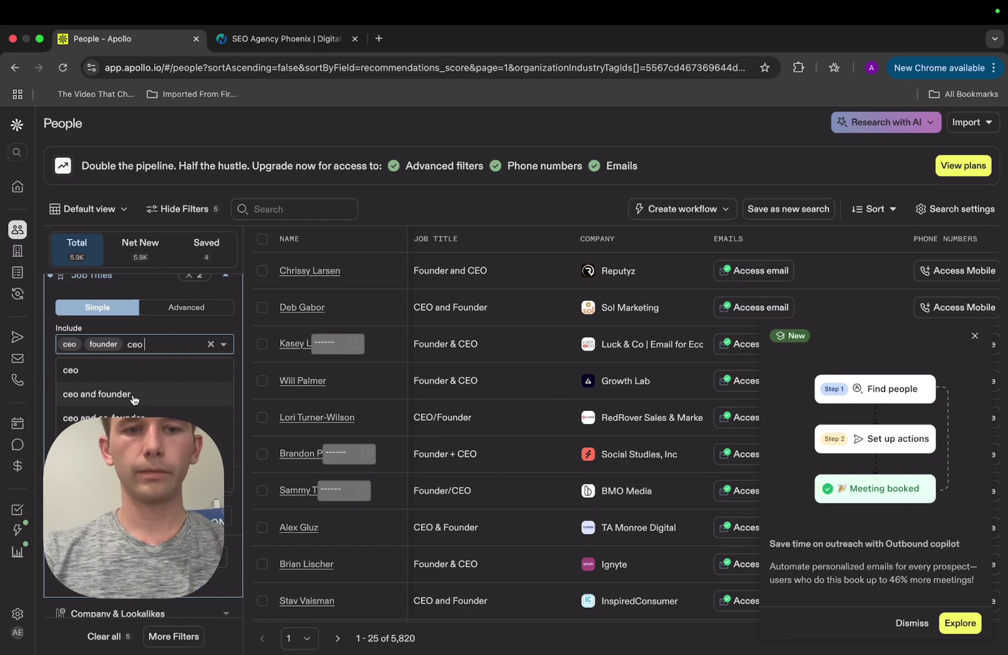
{"action": "left_click", "coordinate": [97, 395]}
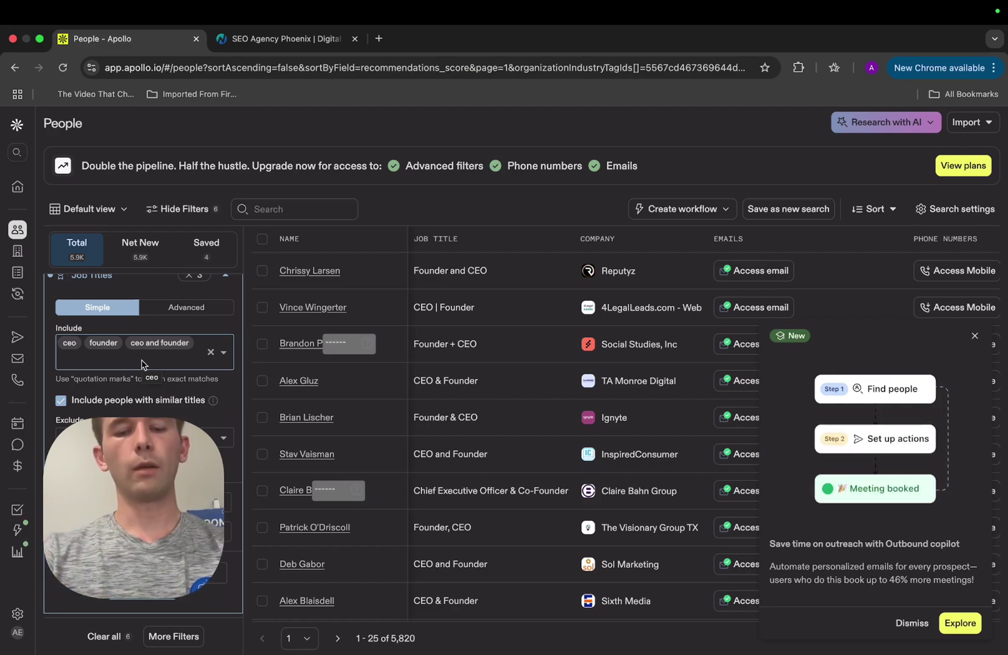
Add director of marketing and director of sales to the included job titles.
{"action": "type", "text": "direc"}
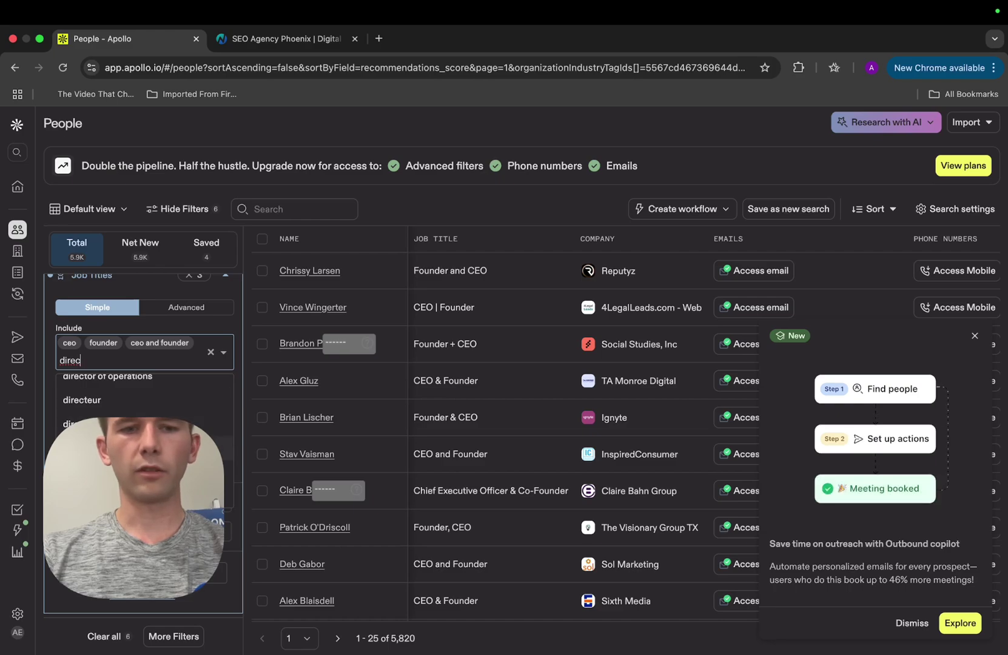
{"action": "left_click", "coordinate": [139, 417]}
{"action": "type", "text": "direc"}
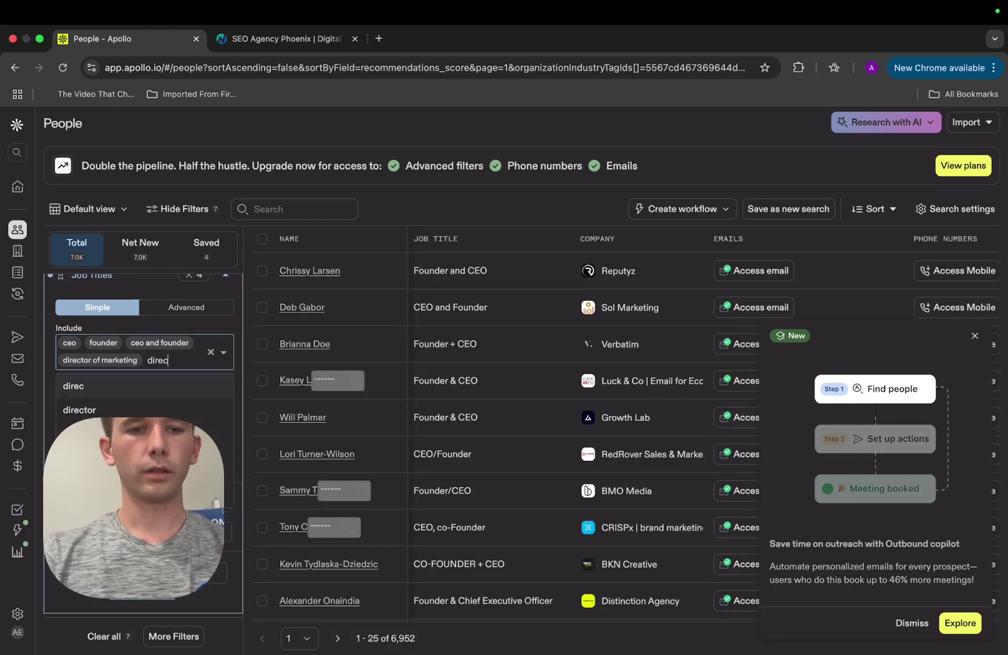
{"action": "left_click", "coordinate": [122, 434]}
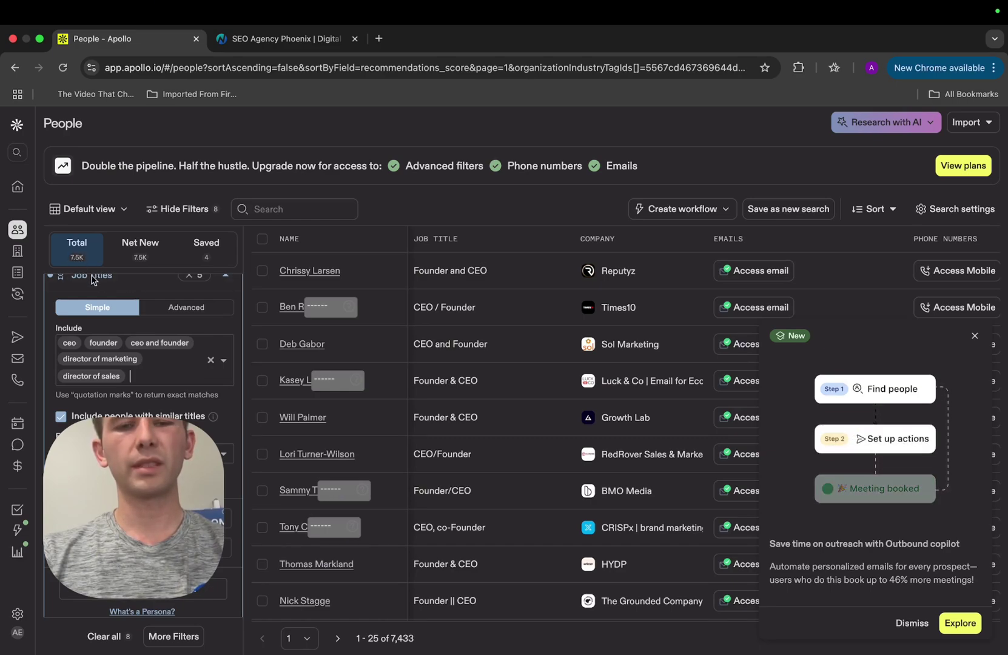
Dismiss the Outbound copilot pop-up and limit the people search to contacts with the Verified email status.
{"action": "left_click", "coordinate": [975, 336]}
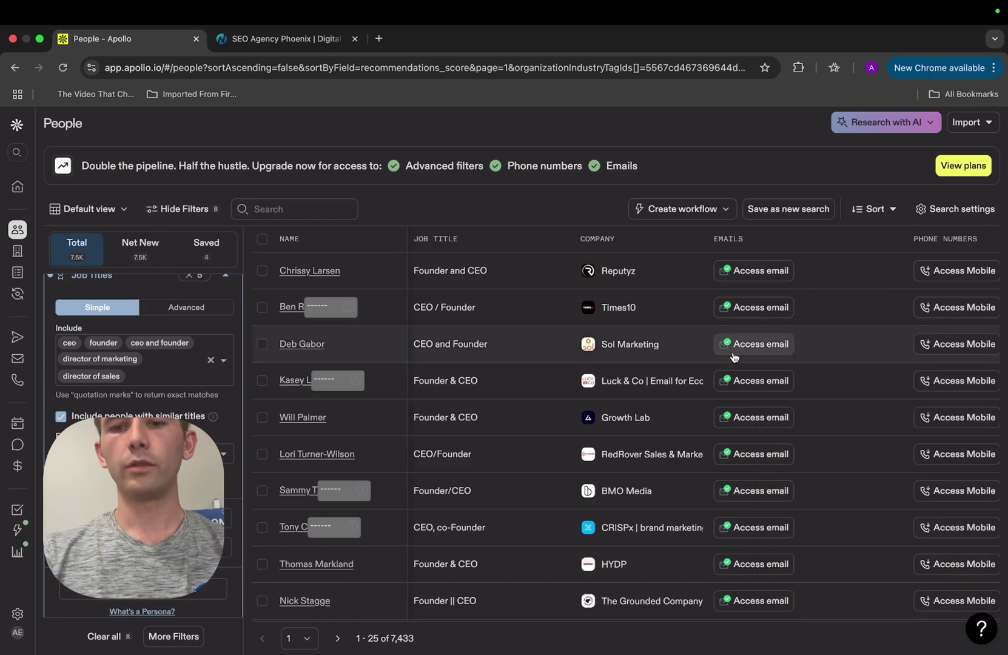
{"action": "scroll", "coordinate": [667, 356], "scroll_direction": "down", "scroll_amount": 2}
{"action": "scroll", "coordinate": [151, 345], "scroll_direction": "up", "scroll_amount": 5}
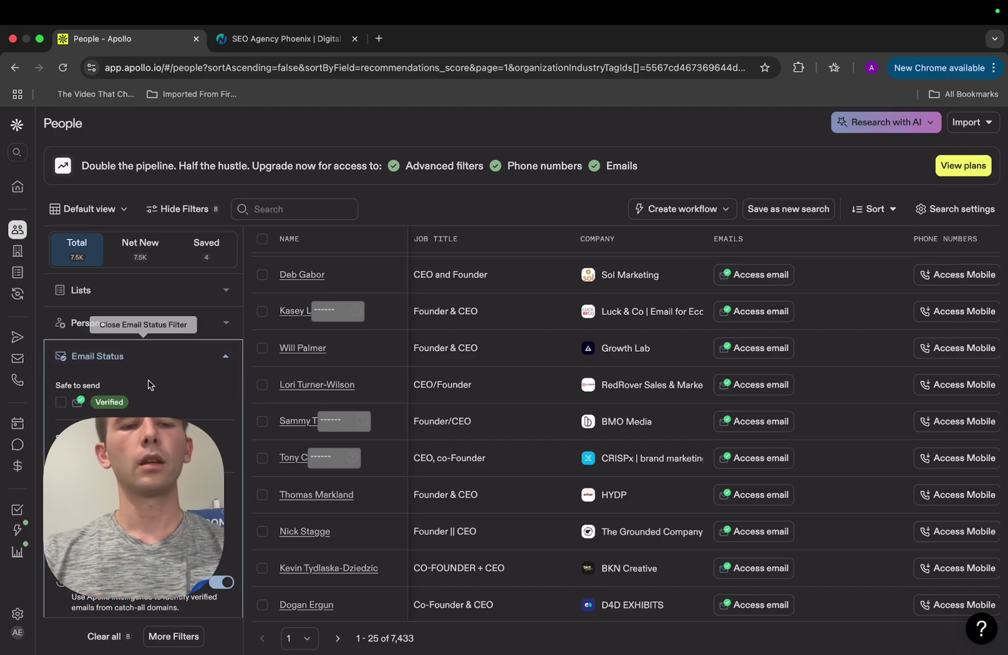
{"action": "left_click", "coordinate": [61, 404]}
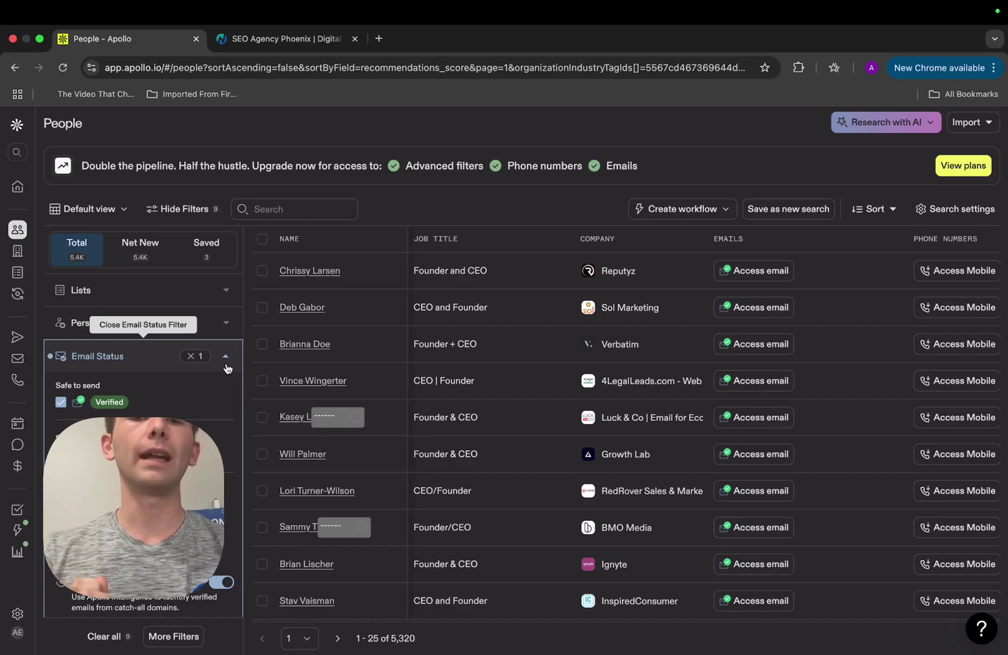
{"action": "left_click", "coordinate": [227, 364]}
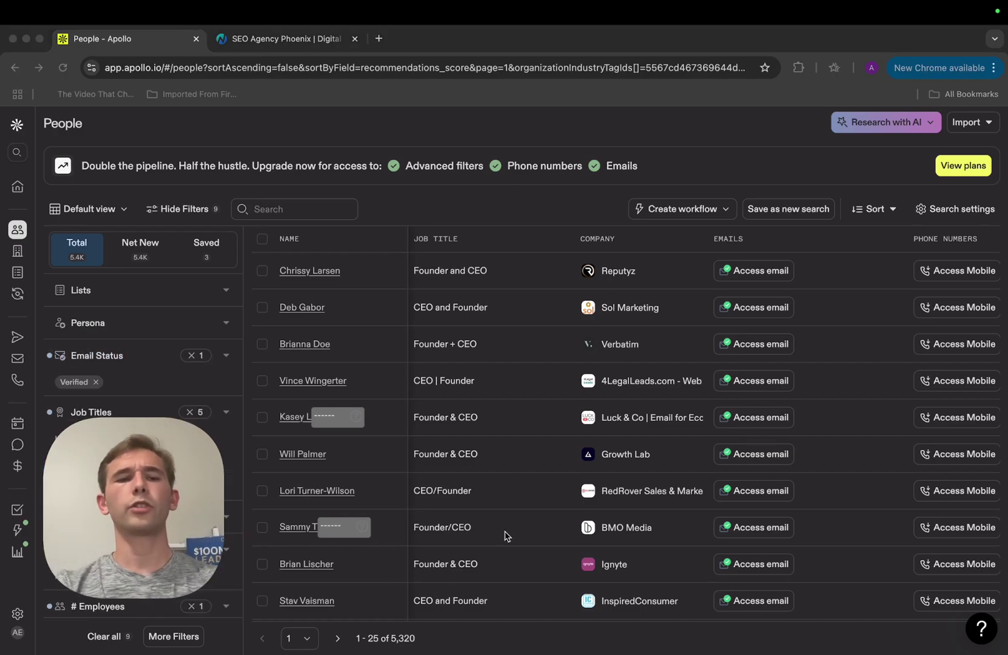
Examine the applied filters and the results' company, email, phone number, actions, links and location columns.
{"action": "scroll", "coordinate": [143, 340], "scroll_direction": "down", "scroll_amount": 1}
{"action": "scroll", "coordinate": [143, 340], "scroll_direction": "up", "scroll_amount": 1}
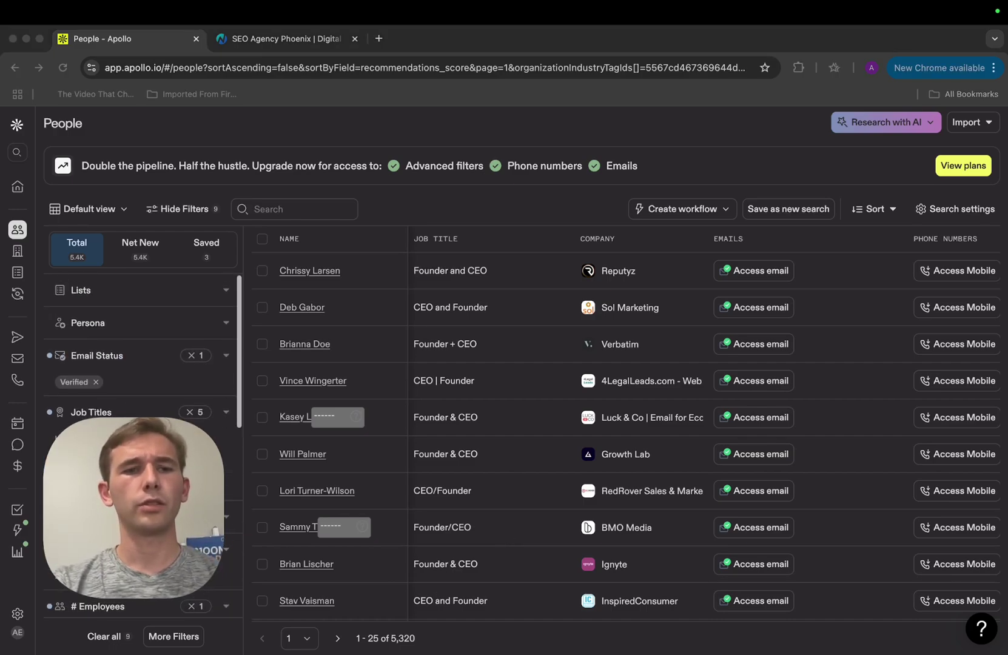
{"action": "scroll", "coordinate": [143, 340], "scroll_direction": "down", "scroll_amount": 8}
{"action": "scroll", "coordinate": [142, 340], "scroll_direction": "down", "scroll_amount": 4}
{"action": "scroll", "coordinate": [142, 340], "scroll_direction": "up", "scroll_amount": 5}
{"action": "scroll", "coordinate": [563, 399], "scroll_direction": "right", "scroll_amount": 2}
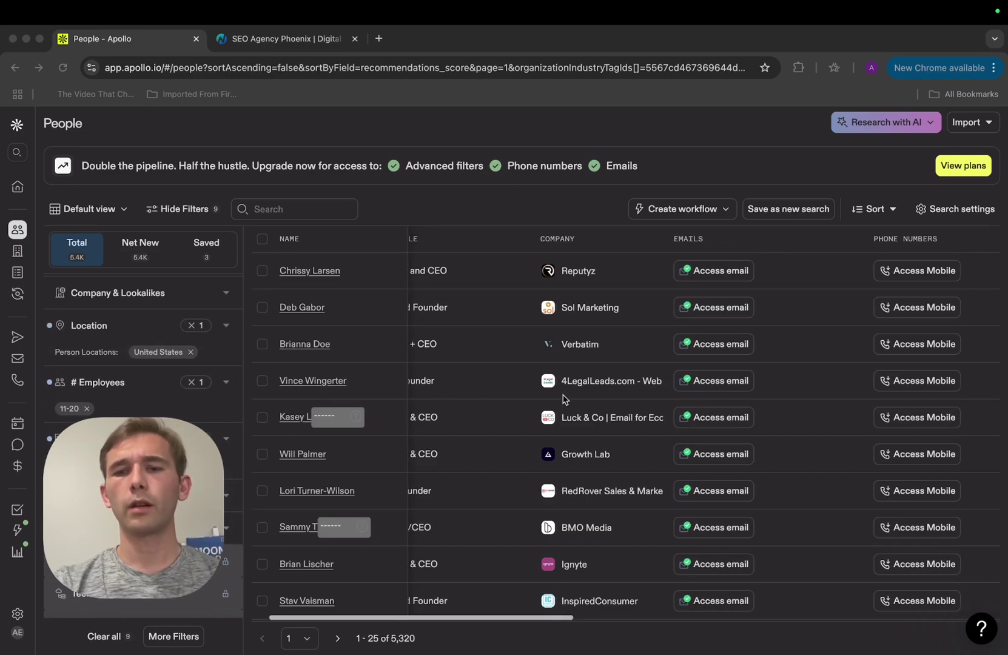
{"action": "scroll", "coordinate": [563, 399], "scroll_direction": "right", "scroll_amount": 5}
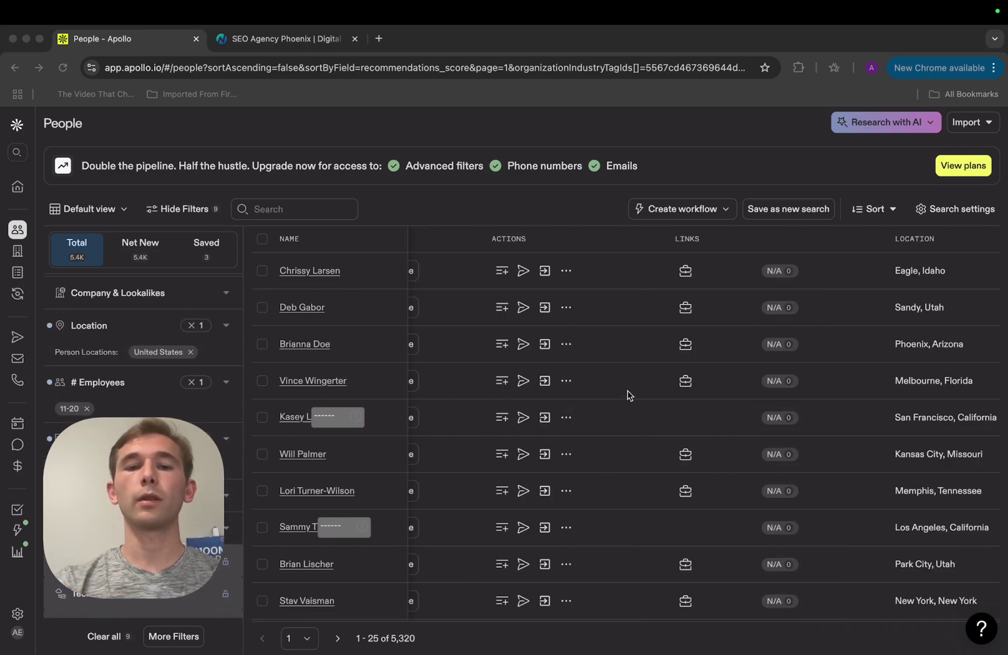
{"action": "scroll", "coordinate": [625, 400], "scroll_direction": "right", "scroll_amount": 4}
{"action": "scroll", "coordinate": [624, 400], "scroll_direction": "left", "scroll_amount": 10}
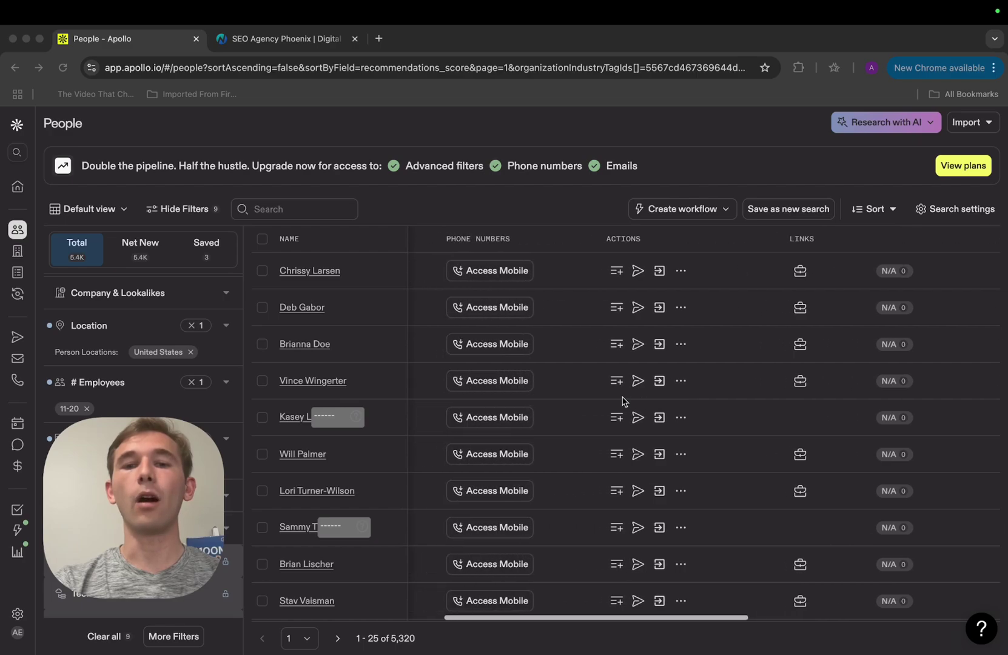
{"action": "scroll", "coordinate": [636, 356], "scroll_direction": "left", "scroll_amount": 3}
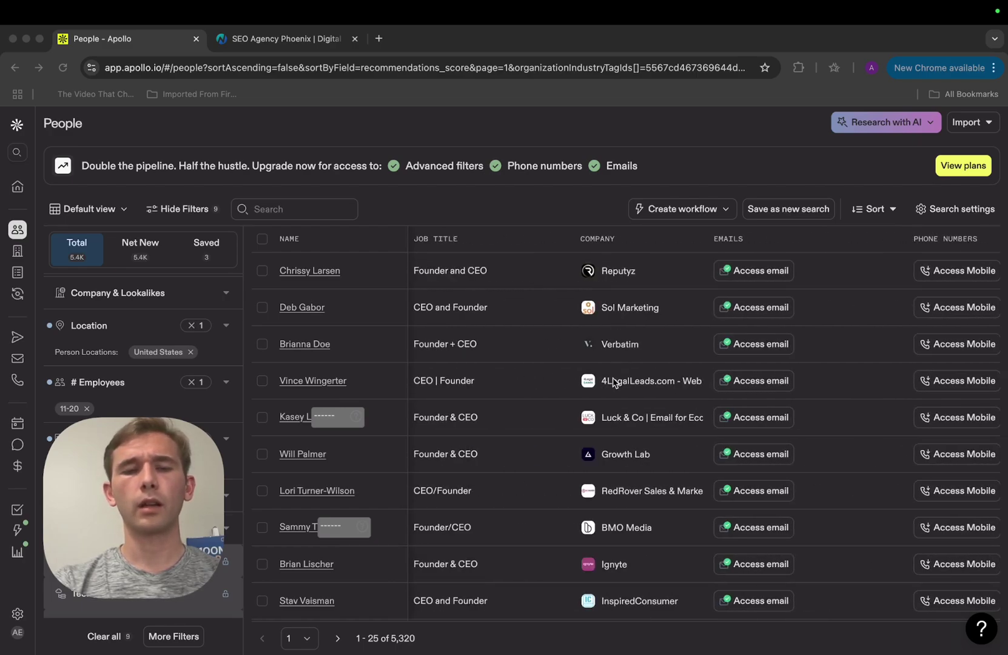
{"action": "scroll", "coordinate": [626, 394], "scroll_direction": "right", "scroll_amount": 3}
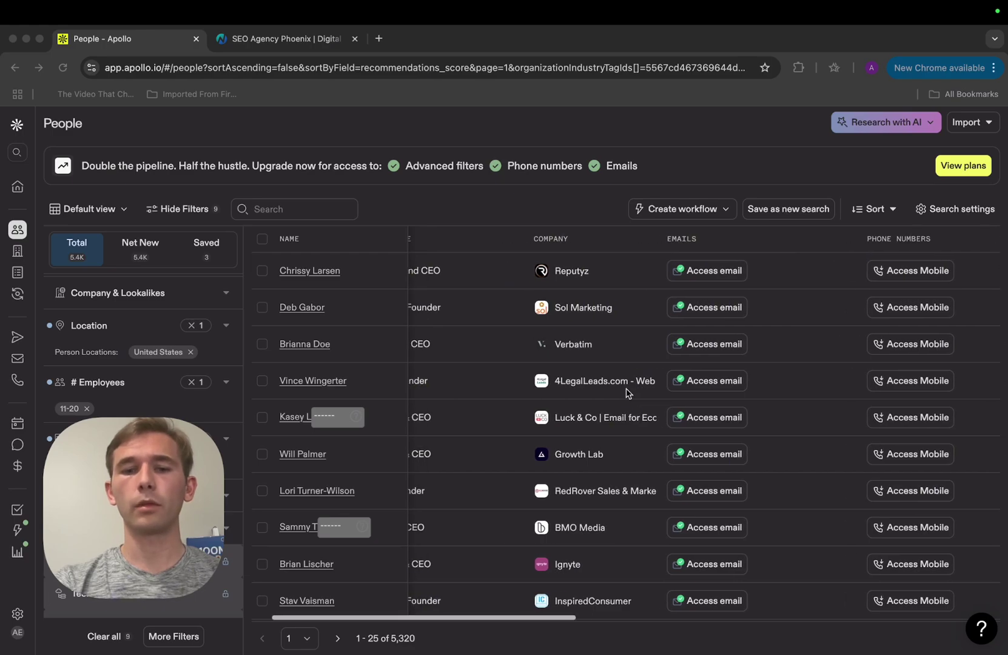
{"action": "scroll", "coordinate": [603, 491], "scroll_direction": "down", "scroll_amount": 1}
{"action": "scroll", "coordinate": [604, 491], "scroll_direction": "down", "scroll_amount": 1}
{"action": "scroll", "coordinate": [680, 360], "scroll_direction": "up", "scroll_amount": 2}
Open the first result's LinkedIn profile, look through it and follow the Reputyz Founder and CEO entry under Experience.
{"action": "scroll", "coordinate": [679, 360], "scroll_direction": "right", "scroll_amount": 5}
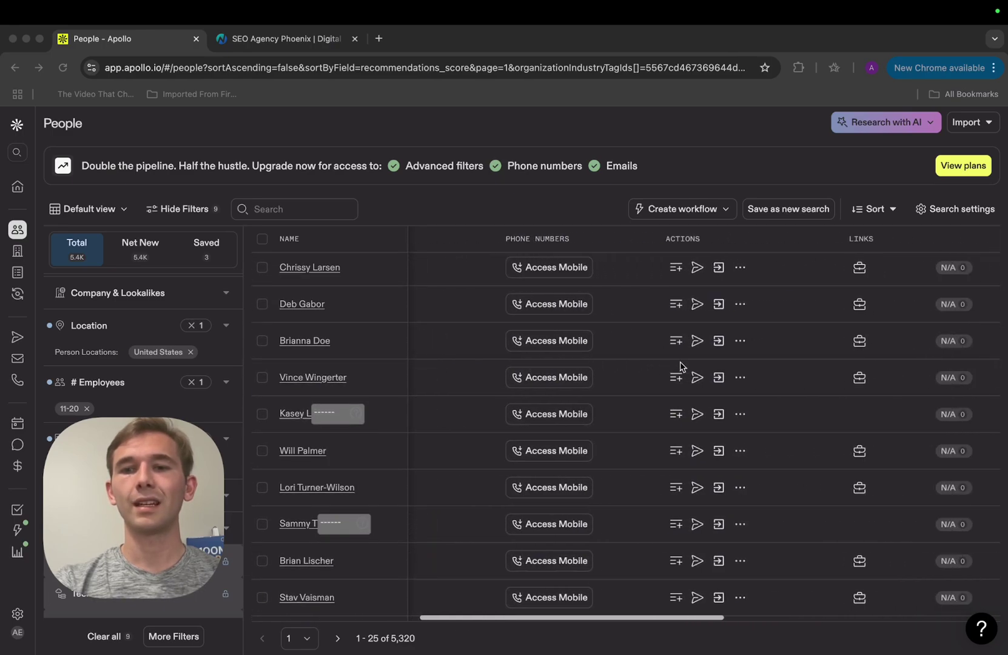
{"action": "scroll", "coordinate": [705, 340], "scroll_direction": "right", "scroll_amount": 2}
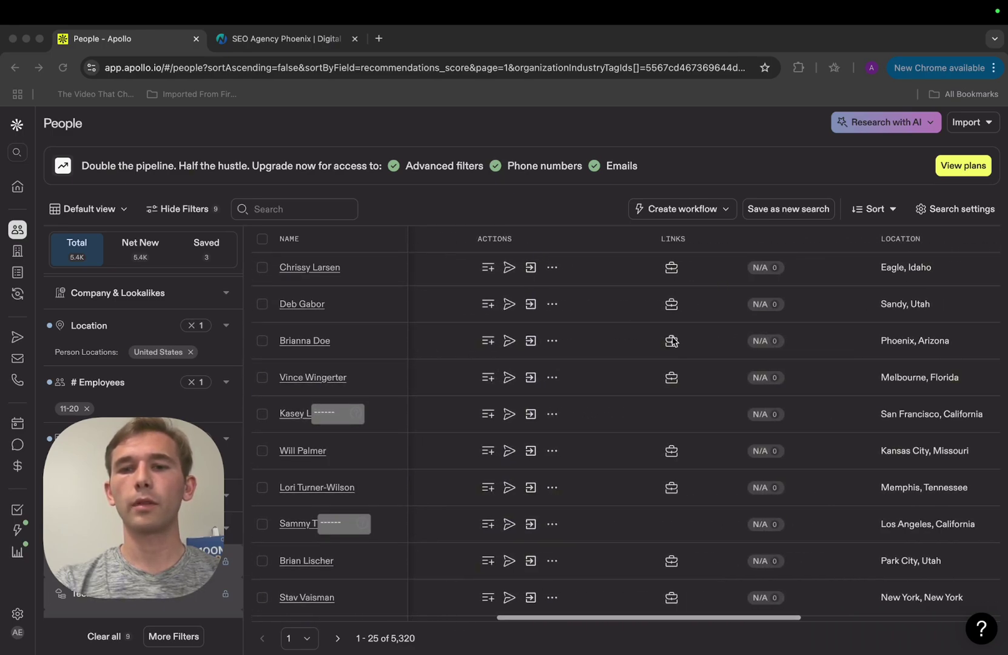
{"action": "left_click", "coordinate": [672, 270]}
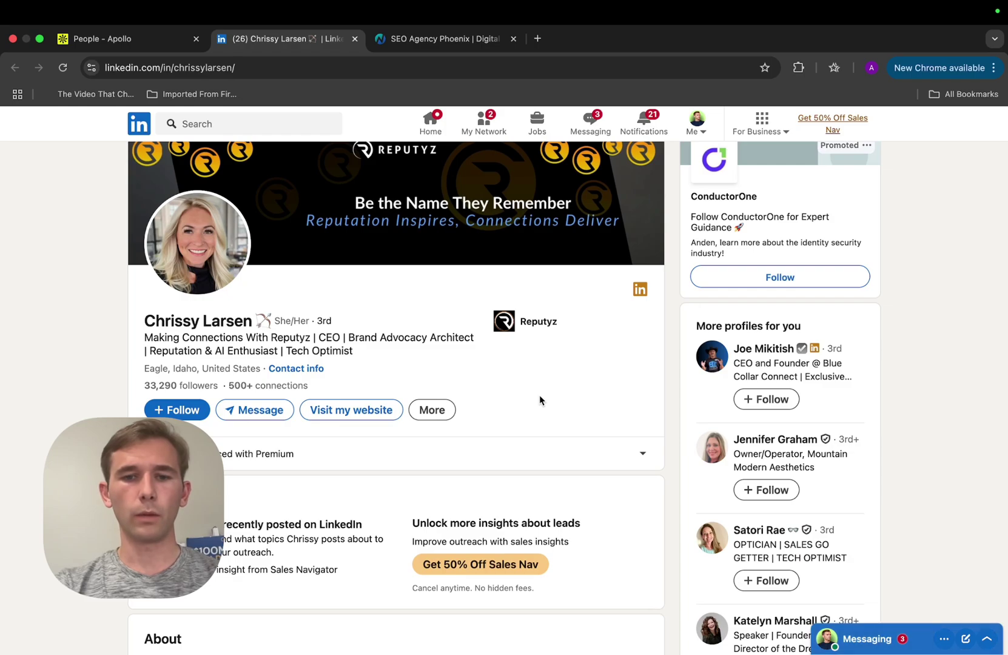
{"action": "scroll", "coordinate": [539, 395], "scroll_direction": "down", "scroll_amount": 2}
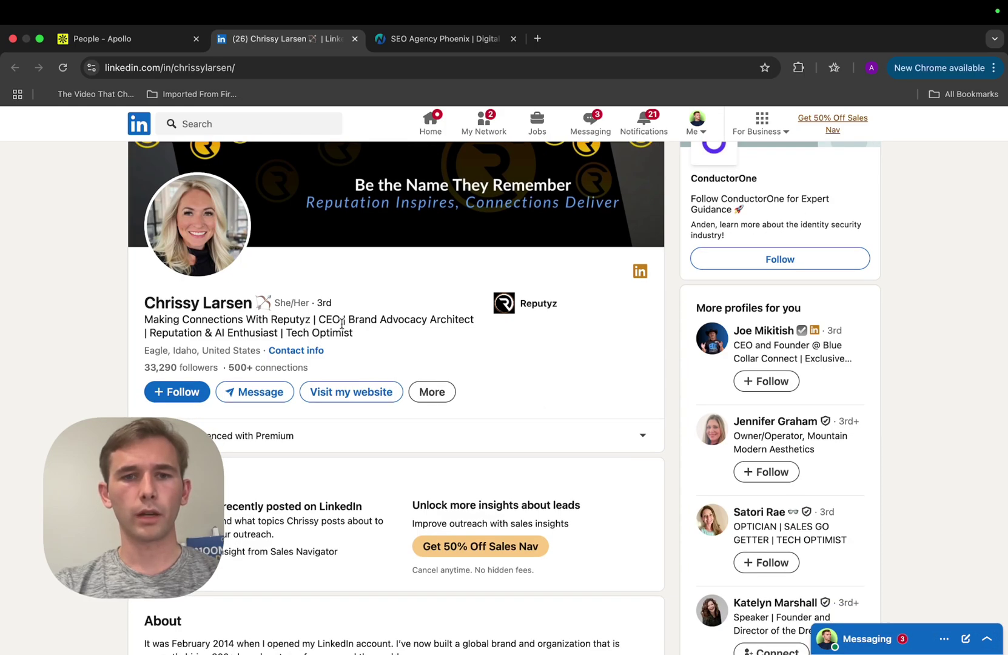
{"action": "scroll", "coordinate": [375, 479], "scroll_direction": "down", "scroll_amount": 10}
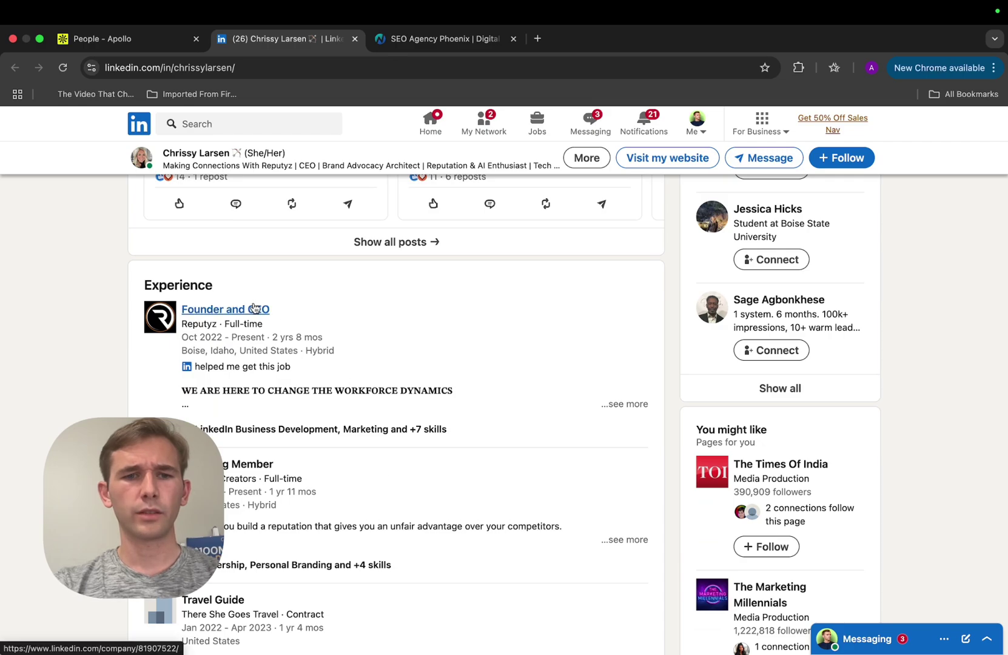
{"action": "scroll", "coordinate": [245, 321], "scroll_direction": "up", "scroll_amount": 1}
{"action": "left_click", "coordinate": [245, 331]}
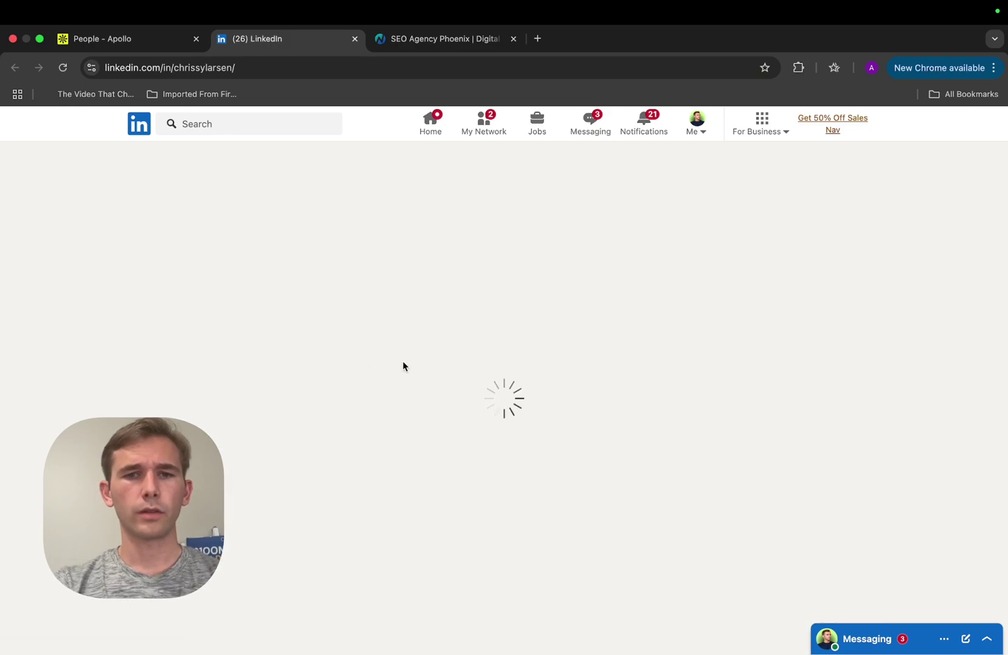
Look over the Reputyz LinkedIn company page and open the company's website from its Apollo profile.
{"action": "scroll", "coordinate": [430, 382], "scroll_direction": "down", "scroll_amount": 3}
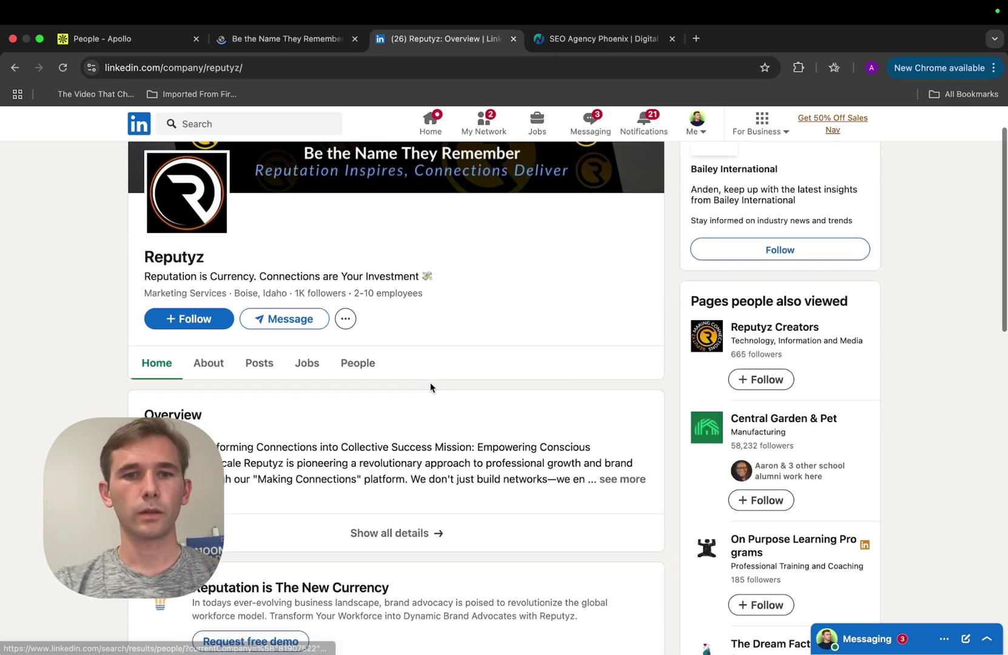
{"action": "key", "text": "super+1"}
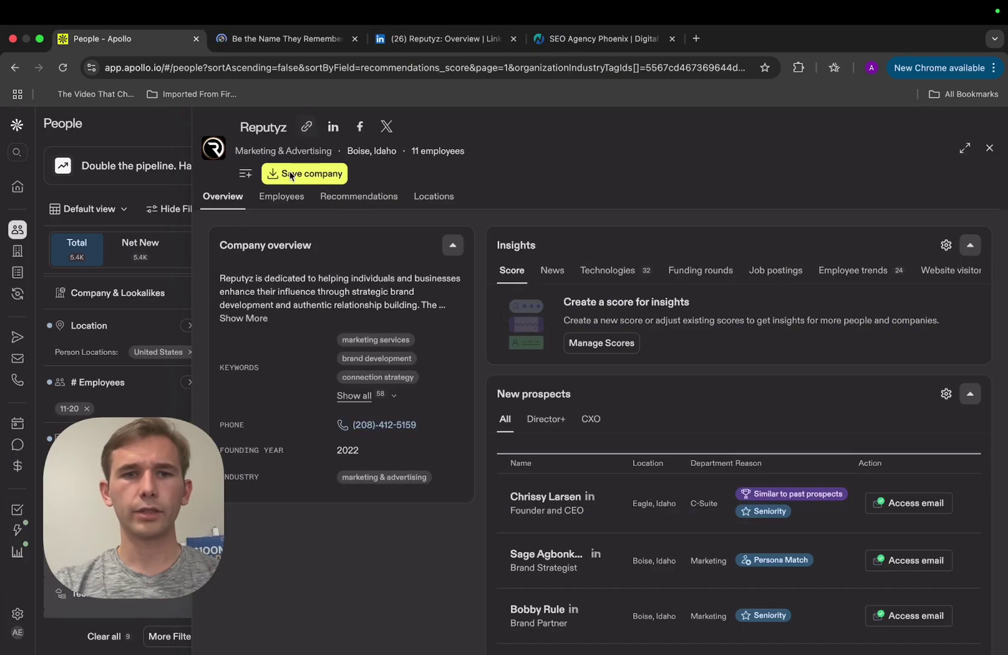
{"action": "left_click", "coordinate": [307, 127]}
{"action": "left_click", "coordinate": [513, 39]}
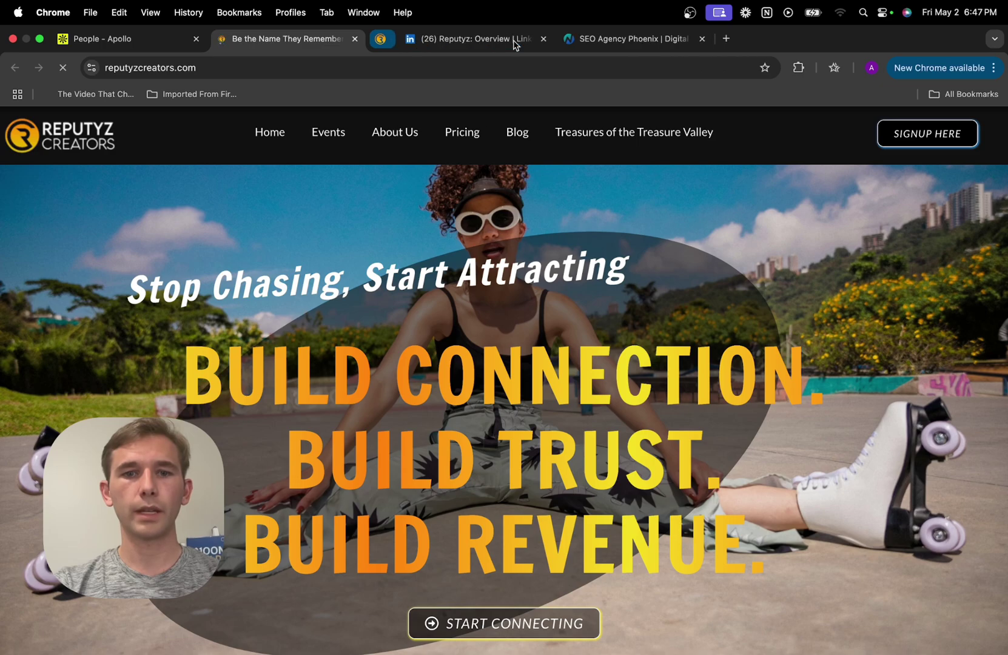
Read through the Reputyz Creators homepage, including its services, How We Help and pre-sale pricing sections.
{"action": "scroll", "coordinate": [637, 377], "scroll_direction": "down", "scroll_amount": 2}
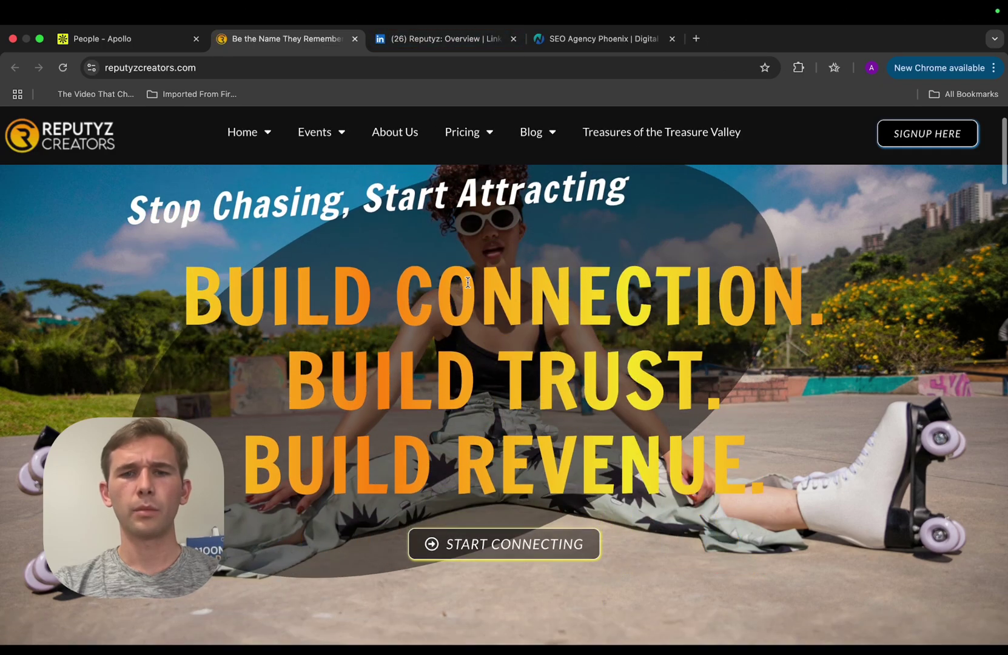
{"action": "scroll", "coordinate": [607, 384], "scroll_direction": "down", "scroll_amount": 3}
{"action": "scroll", "coordinate": [580, 390], "scroll_direction": "down", "scroll_amount": 10}
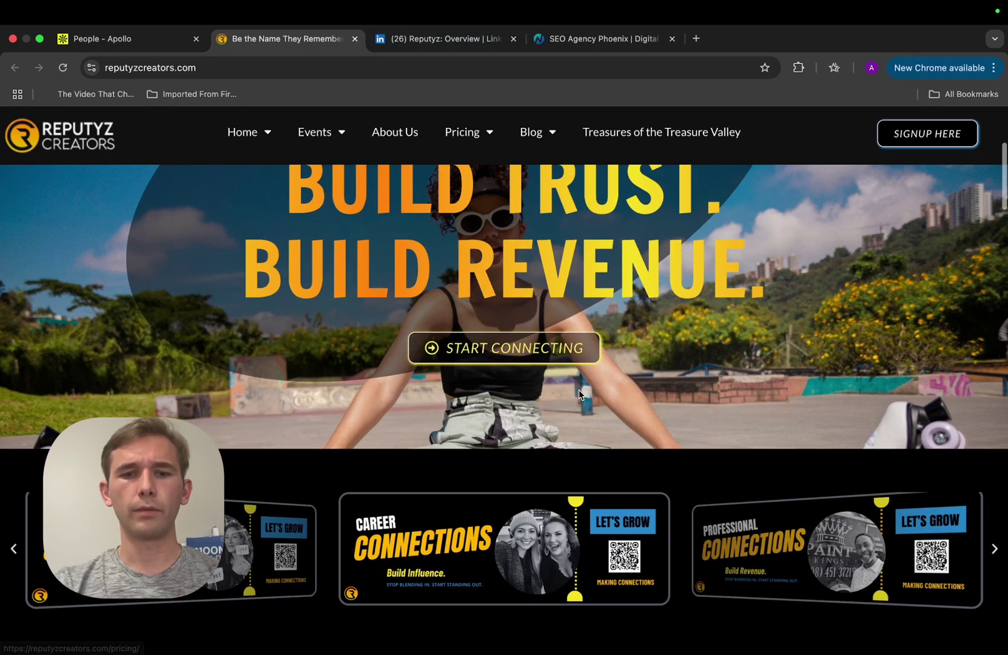
{"action": "scroll", "coordinate": [579, 390], "scroll_direction": "down", "scroll_amount": 15}
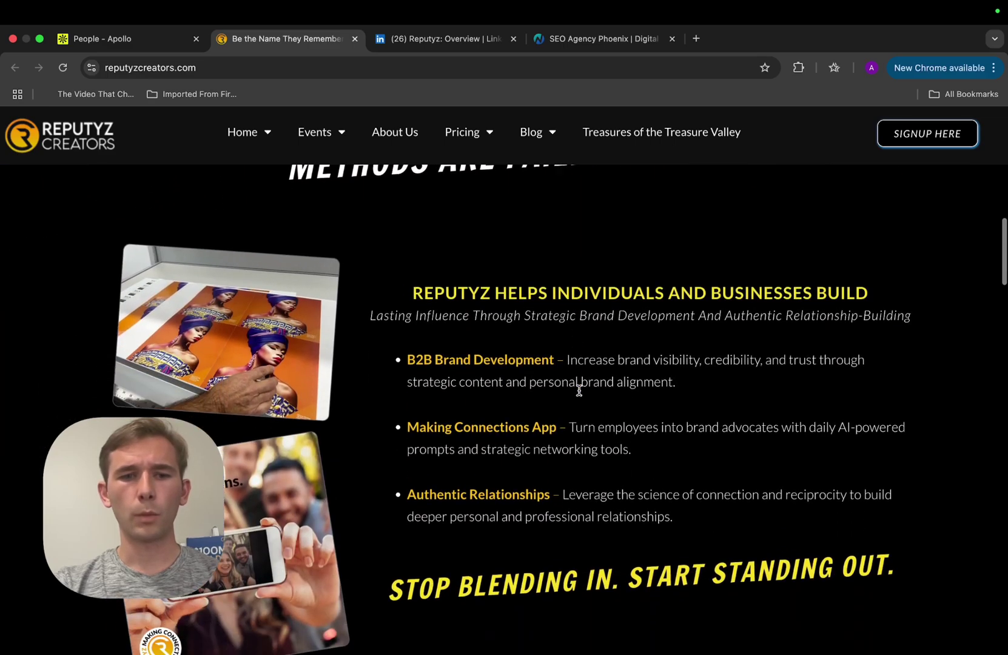
{"action": "scroll", "coordinate": [504, 531], "scroll_direction": "down", "scroll_amount": 5}
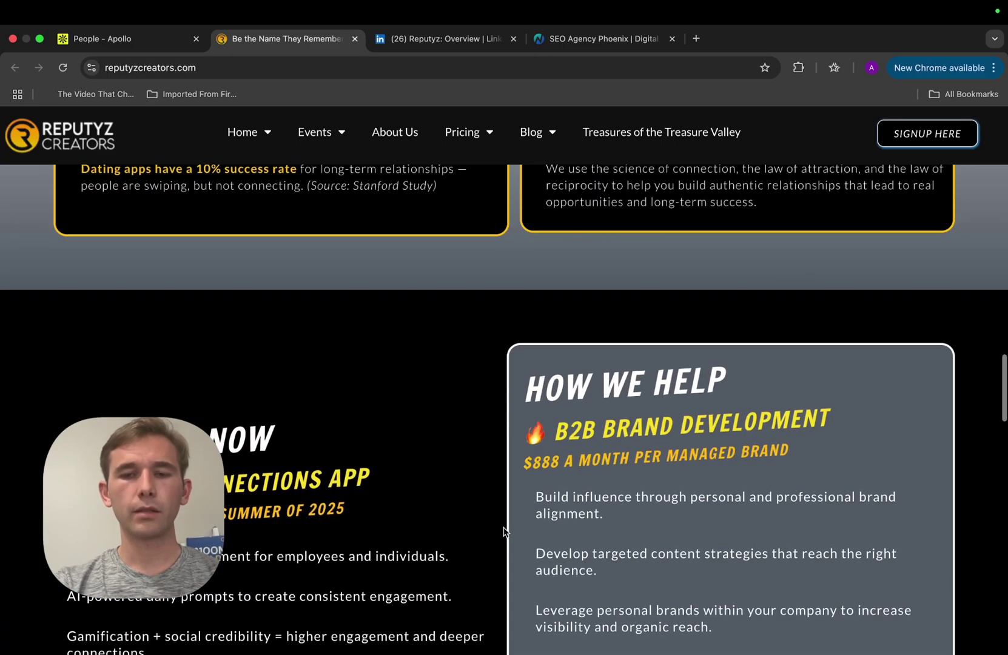
{"action": "scroll", "coordinate": [762, 279], "scroll_direction": "down", "scroll_amount": 9}
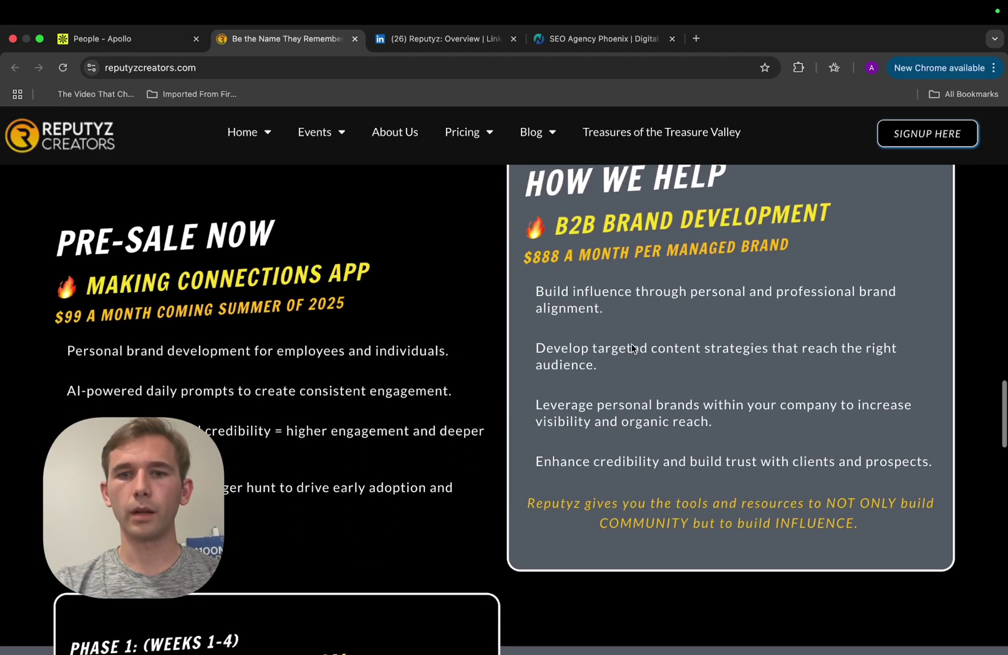
{"action": "scroll", "coordinate": [492, 311], "scroll_direction": "up", "scroll_amount": 3}
{"action": "scroll", "coordinate": [492, 312], "scroll_direction": "up", "scroll_amount": 20}
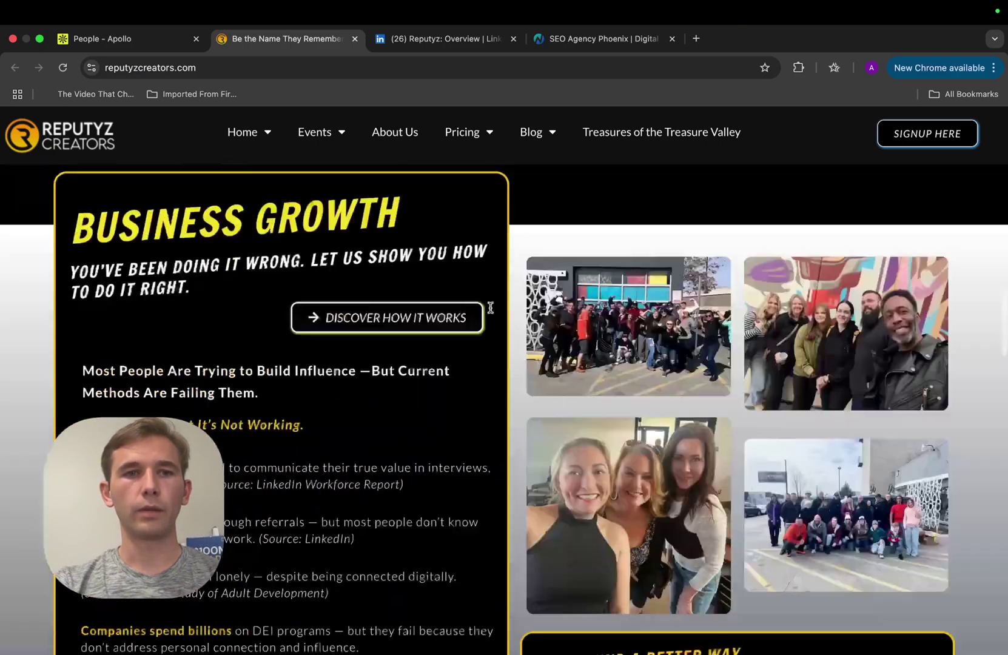
Close the Reputyz website, LinkedIn page and Apollo company profile, and look through the people search results.
{"action": "left_click", "coordinate": [355, 39]}
{"action": "left_click", "coordinate": [355, 38]}
{"action": "left_click", "coordinate": [990, 148]}
{"action": "scroll", "coordinate": [549, 273], "scroll_direction": "down", "scroll_amount": 3}
{"action": "scroll", "coordinate": [538, 336], "scroll_direction": "down", "scroll_amount": 4}
{"action": "scroll", "coordinate": [419, 377], "scroll_direction": "up", "scroll_amount": 5}
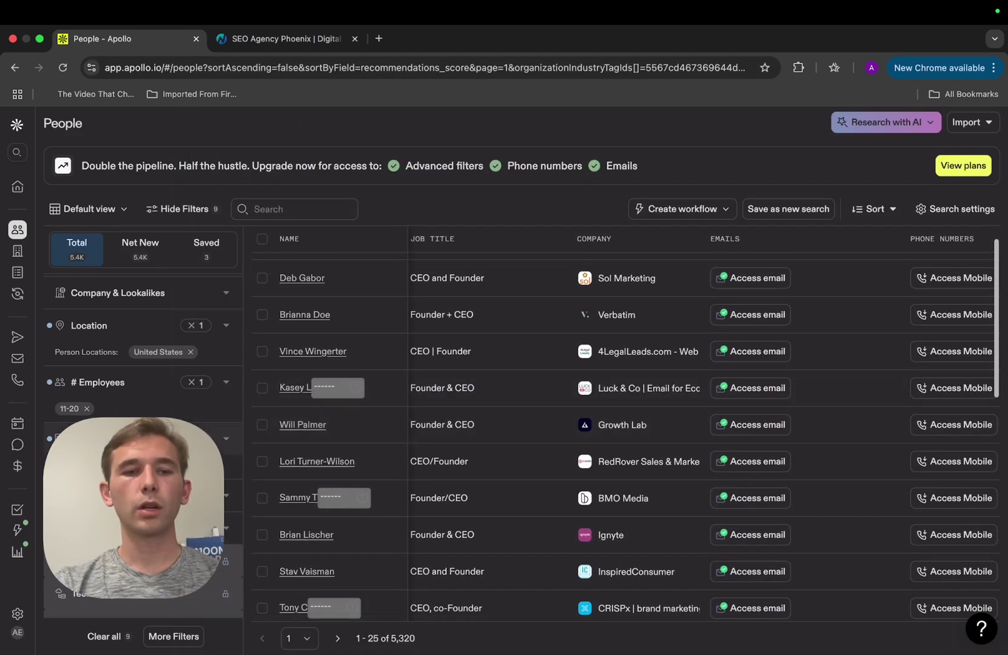
{"action": "scroll", "coordinate": [143, 340], "scroll_direction": "up", "scroll_amount": 1}
{"action": "scroll", "coordinate": [496, 458], "scroll_direction": "up", "scroll_amount": 1}
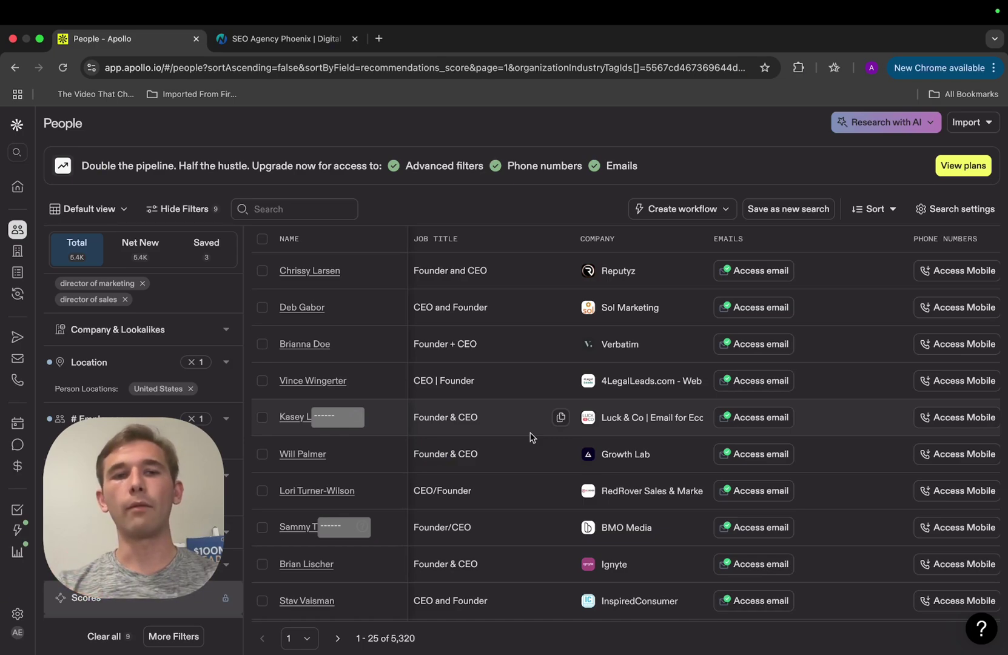
Open the Apify website in a new browser tab and go to its console.
{"action": "key", "text": "super+t"}
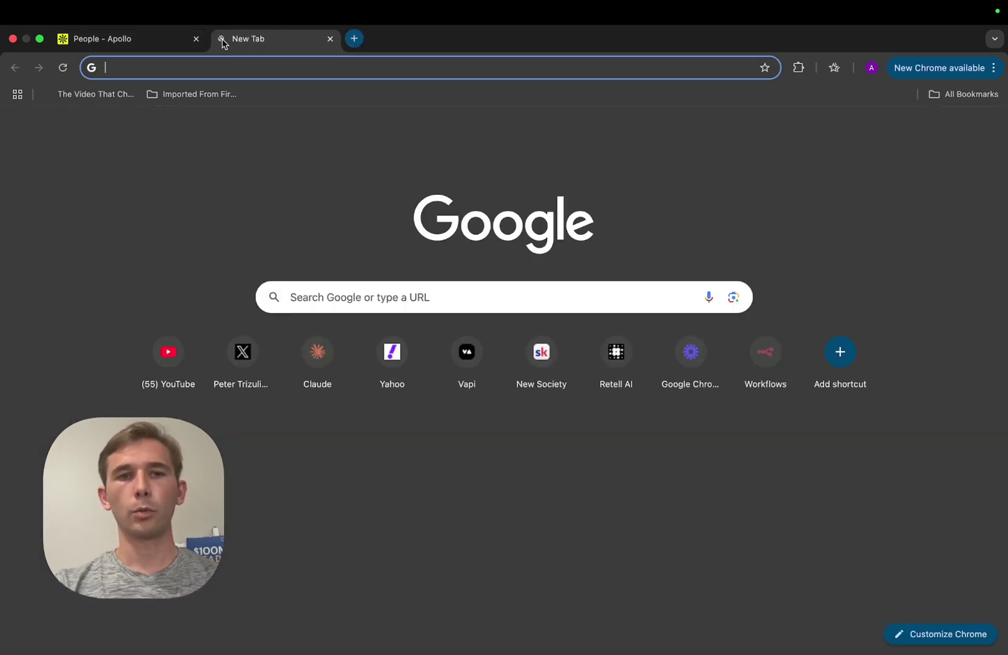
{"action": "type", "text": "apify"}
{"action": "key", "text": "Return"}
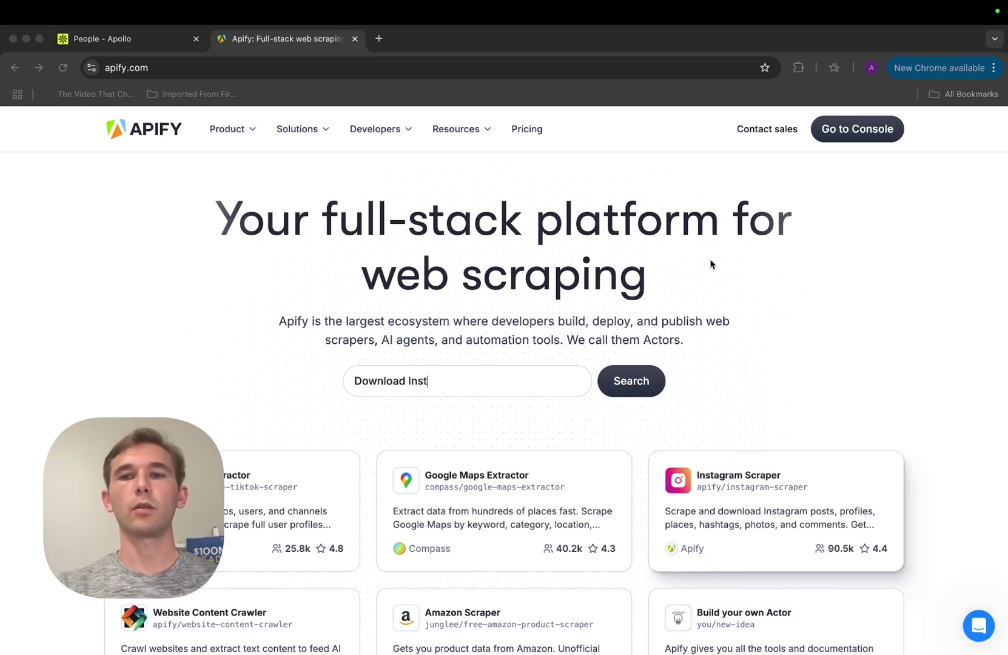
{"action": "left_click", "coordinate": [856, 131]}
{"action": "left_click", "coordinate": [855, 131]}
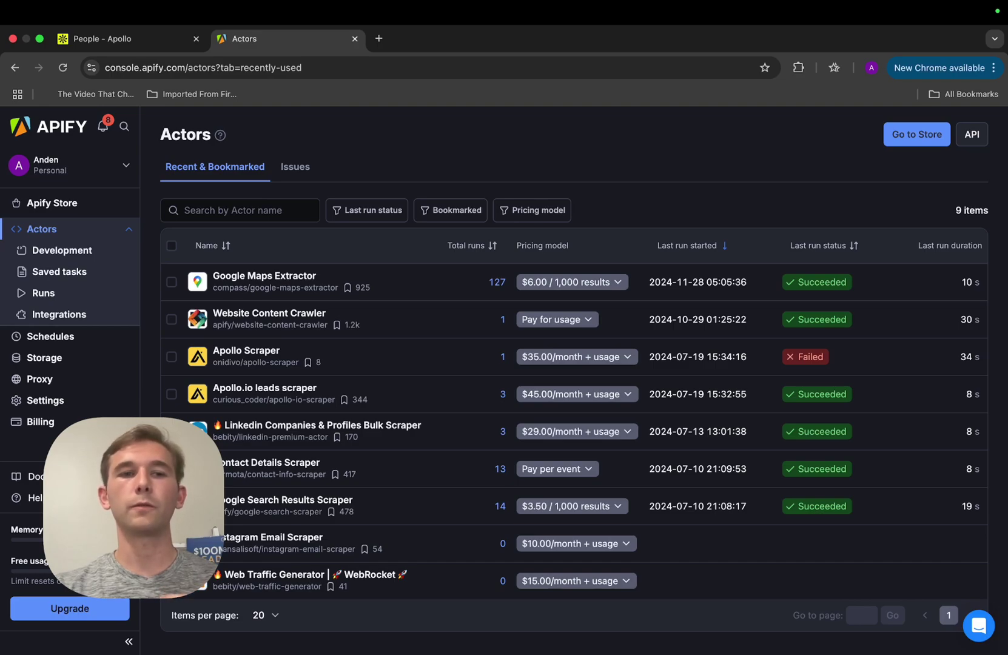
Search the Apify Store for apollo actors and show all matching results.
{"action": "left_click", "coordinate": [52, 203]}
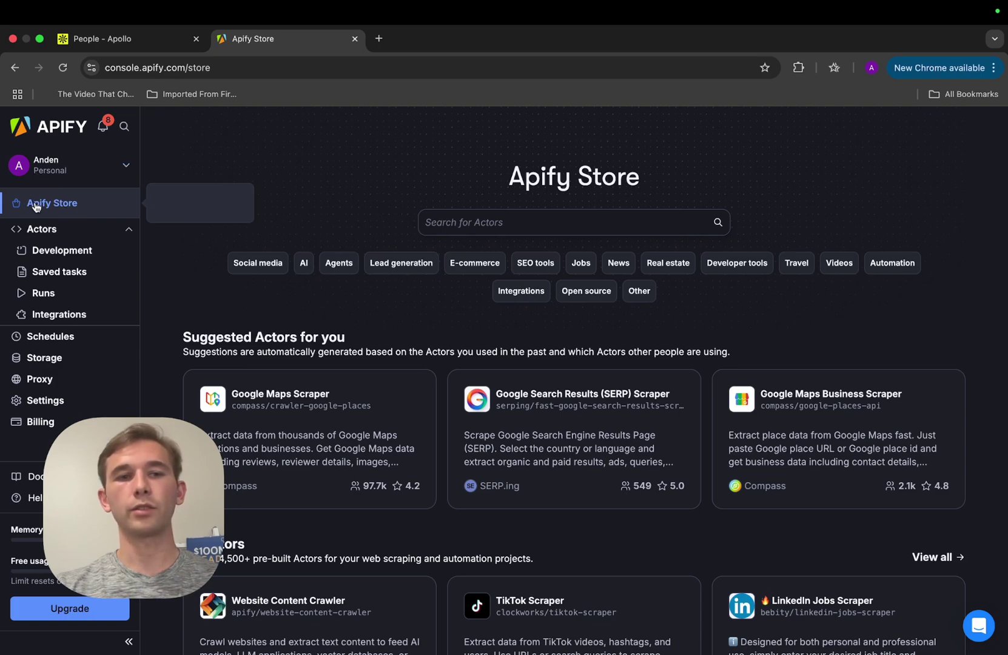
{"action": "left_click", "coordinate": [502, 229]}
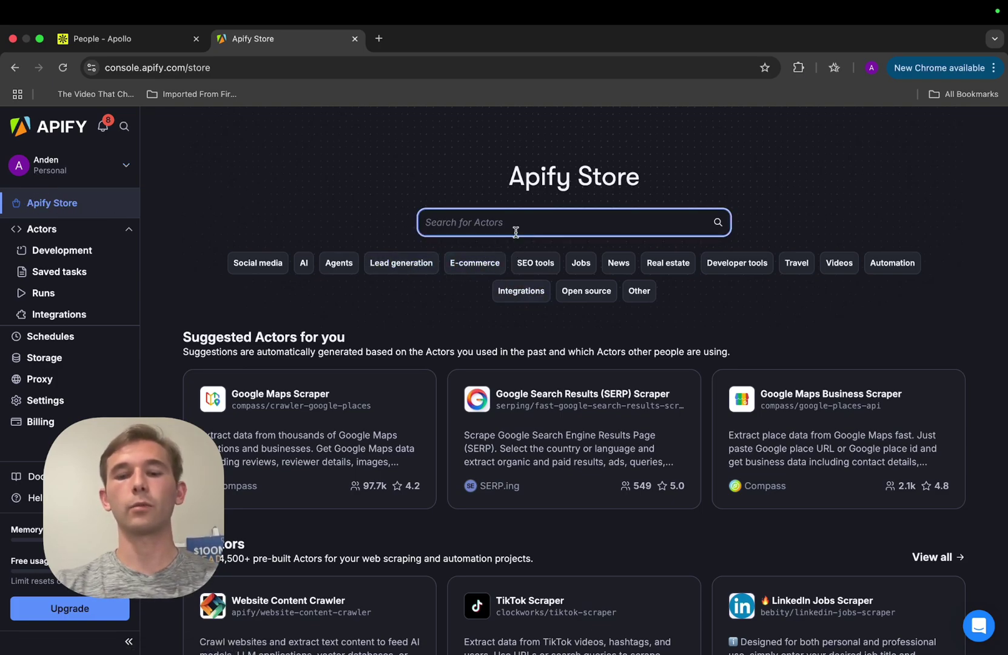
{"action": "type", "text": "apollo"}
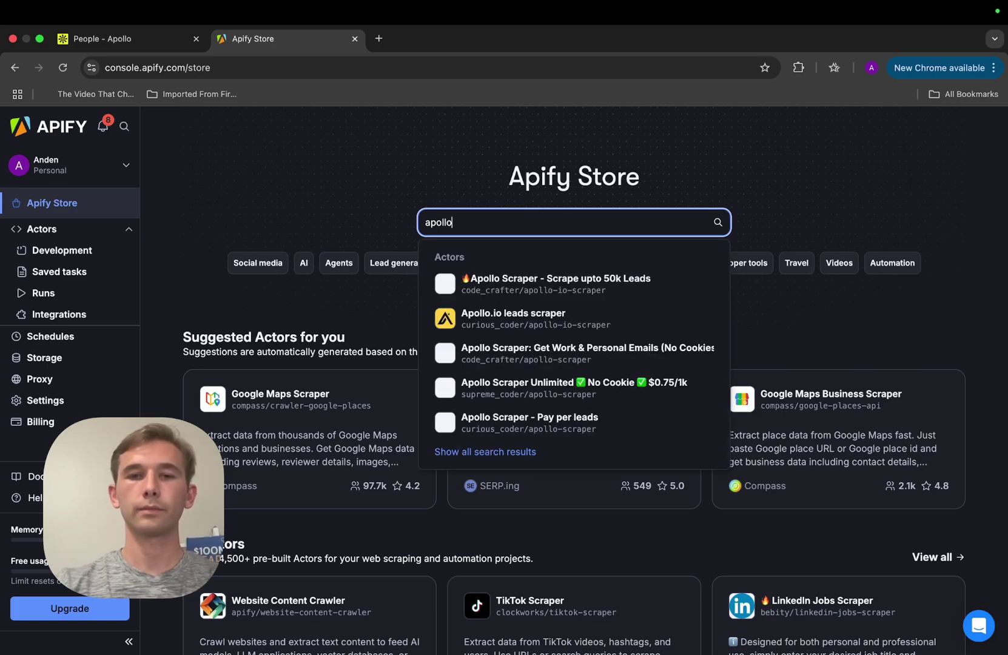
{"action": "key", "text": "Return"}
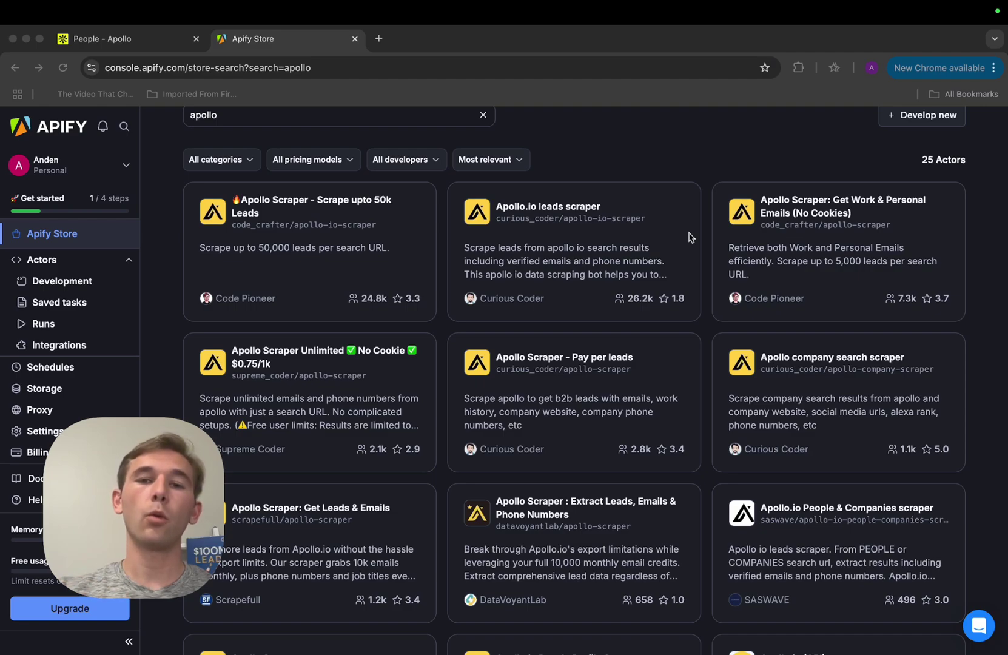
Open the Apollo Scraper - Scrape upto 50k Leads actor and view its pricing details.
{"action": "scroll", "coordinate": [689, 238], "scroll_direction": "up", "scroll_amount": 1}
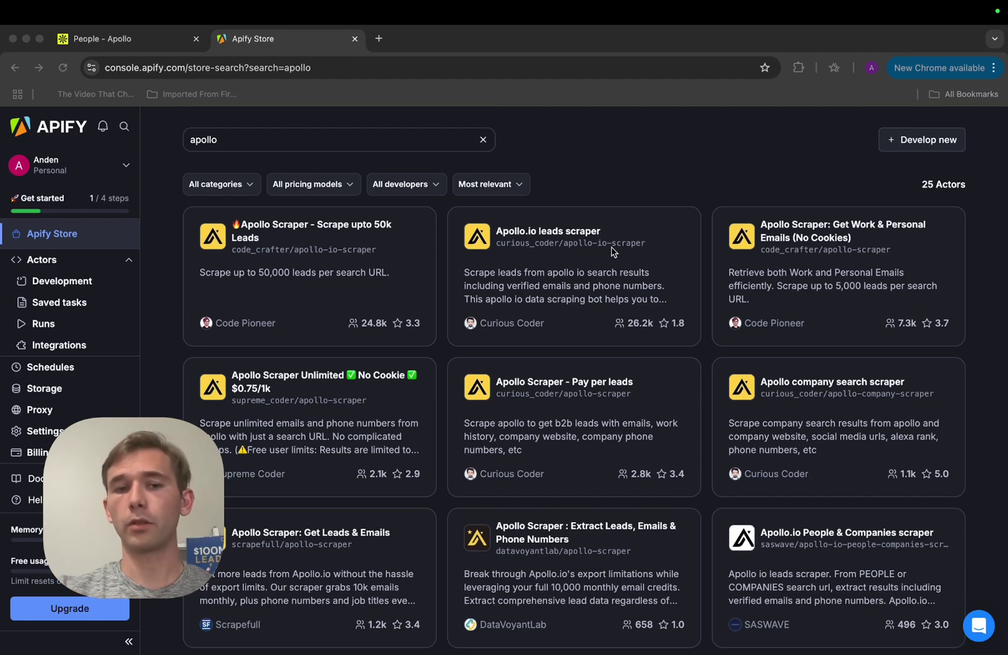
{"action": "left_click", "coordinate": [303, 240]}
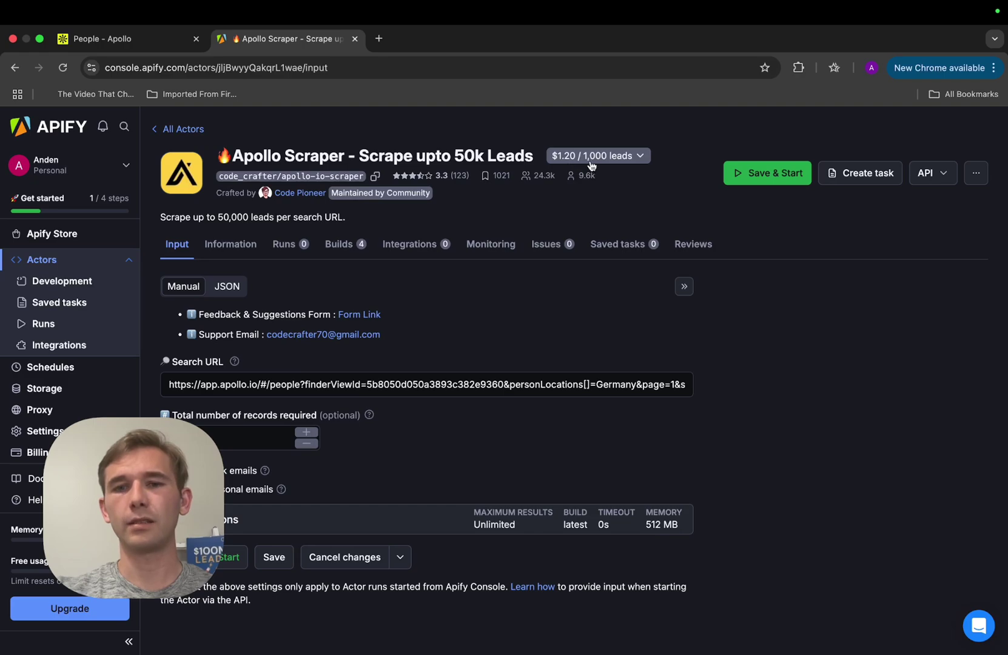
{"action": "left_click", "coordinate": [645, 165]}
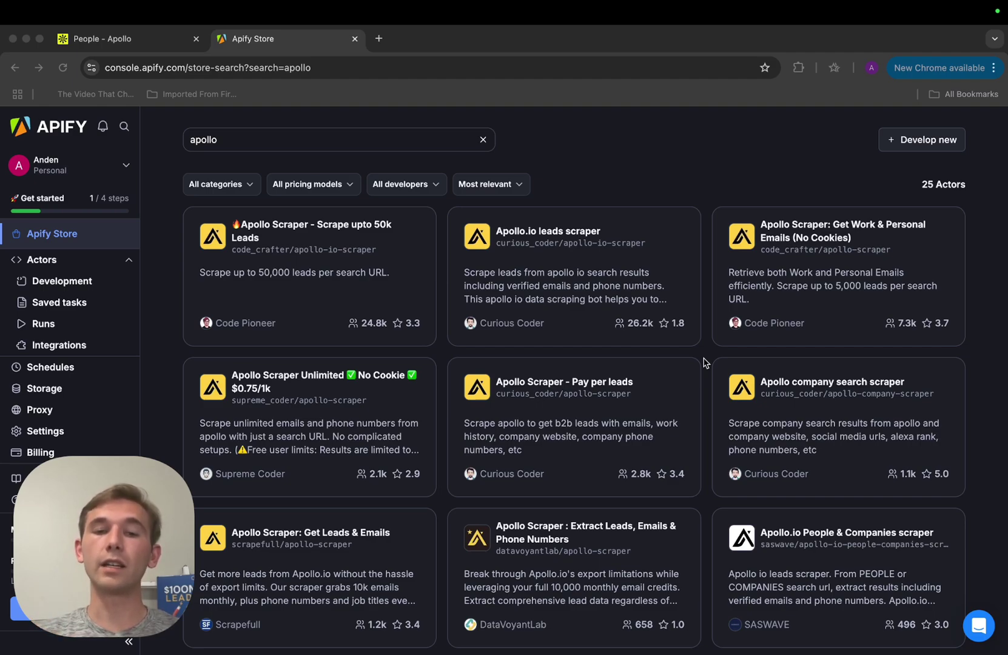
Open the Apollo Scraper: Get Work & Personal Emails (No Cookies) actor and examine its monthly price and free trial.
{"action": "scroll", "coordinate": [703, 363], "scroll_direction": "down", "scroll_amount": 1}
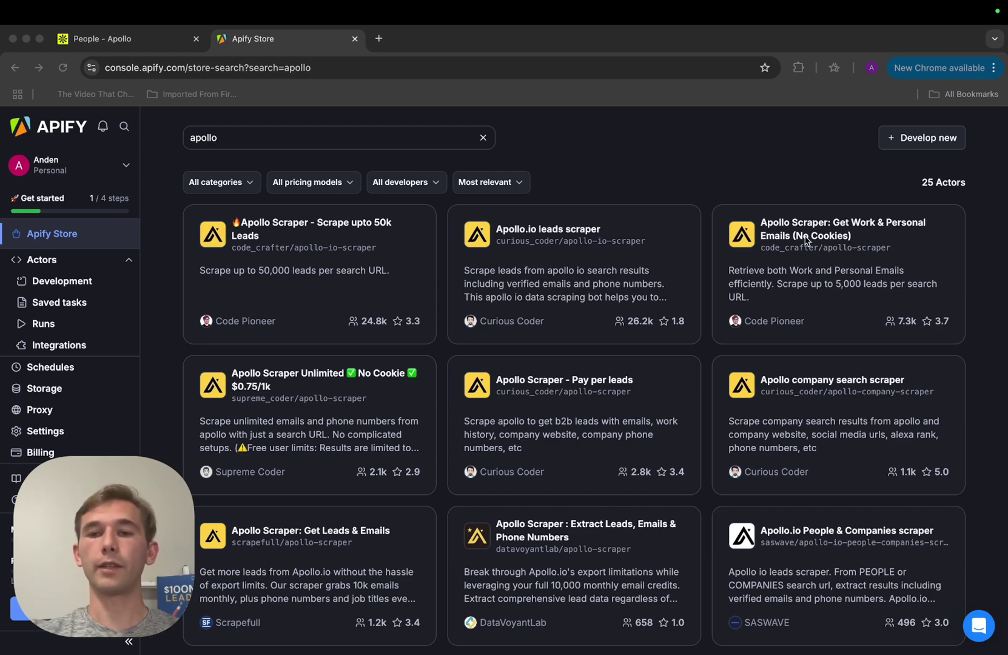
{"action": "left_click", "coordinate": [841, 244]}
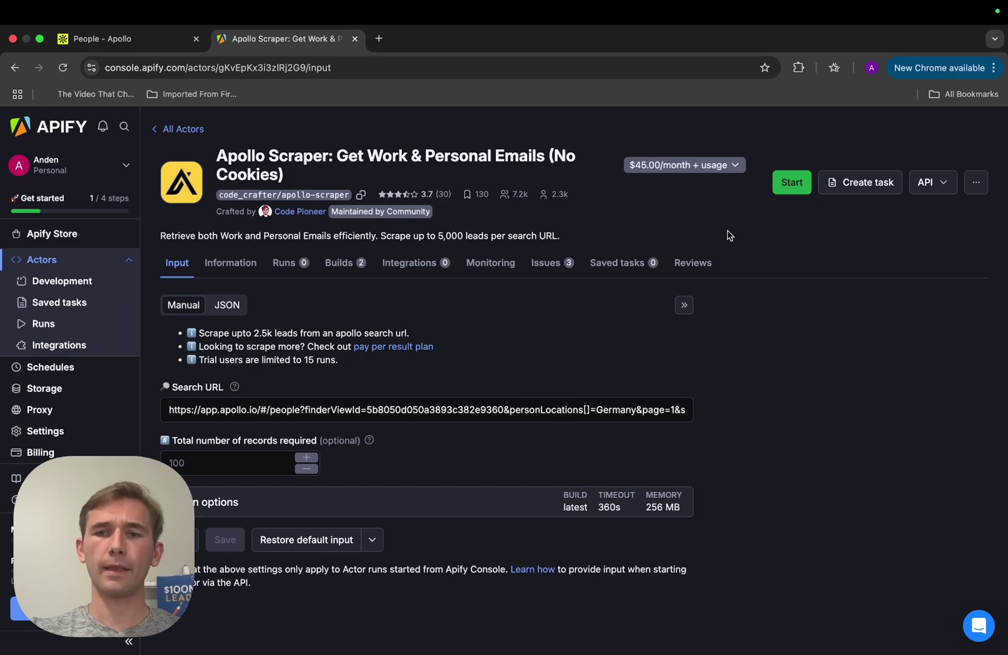
{"action": "left_click", "coordinate": [732, 169]}
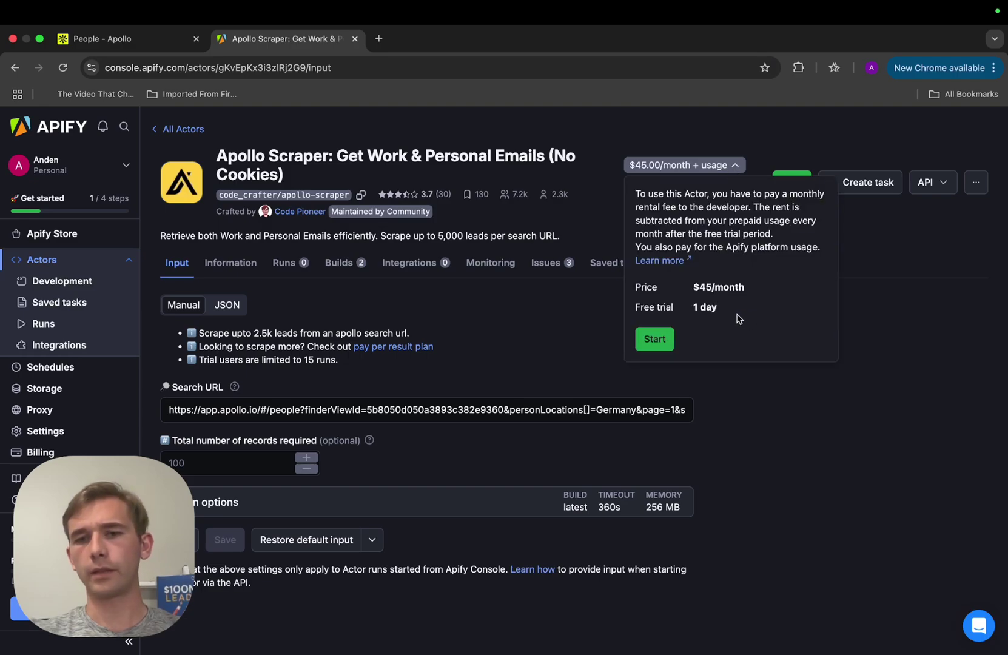
{"action": "left_click_drag", "start_coordinate": [731, 312], "coordinate": [634, 308]}
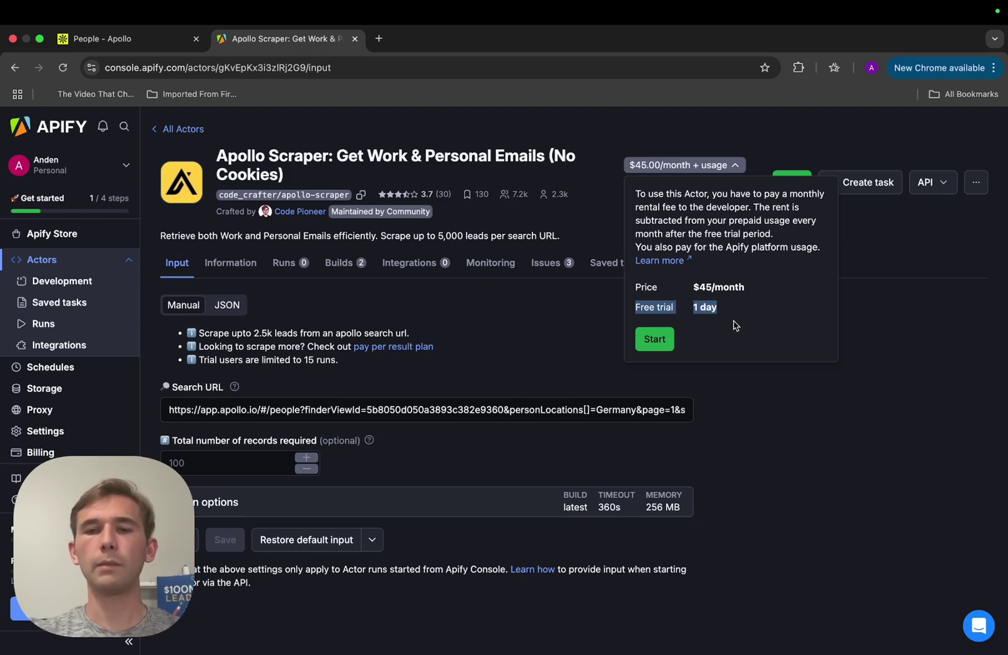
{"action": "left_click_drag", "start_coordinate": [752, 291], "coordinate": [689, 285]}
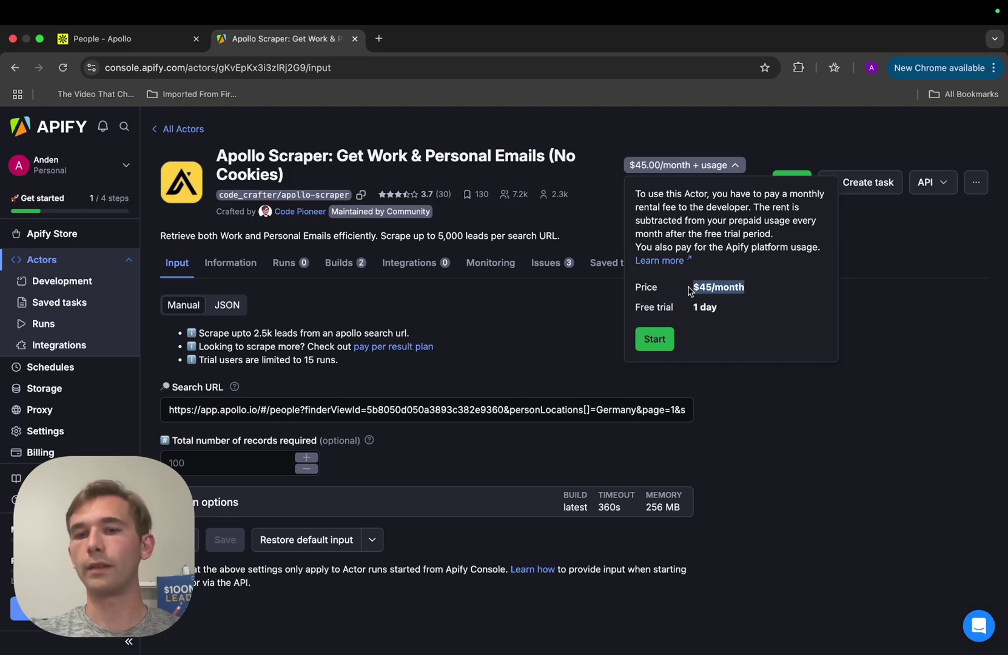
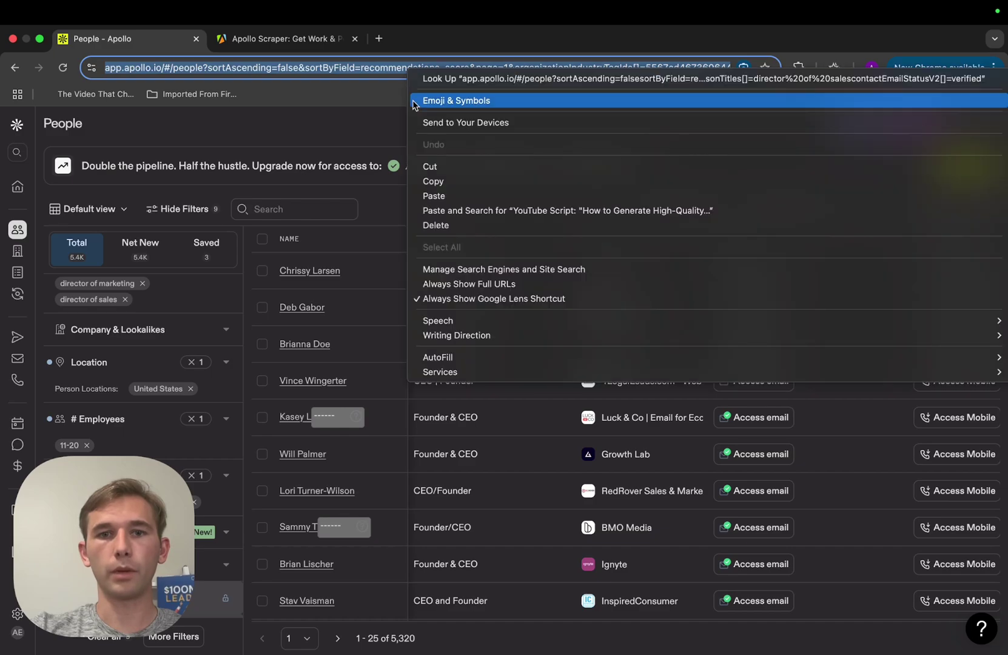
Replace the scraper's Search URL with the address of the filtered Apollo people search and set the total number of records to 1000.
{"action": "left_click", "coordinate": [439, 181]}
{"action": "left_click", "coordinate": [281, 39]}
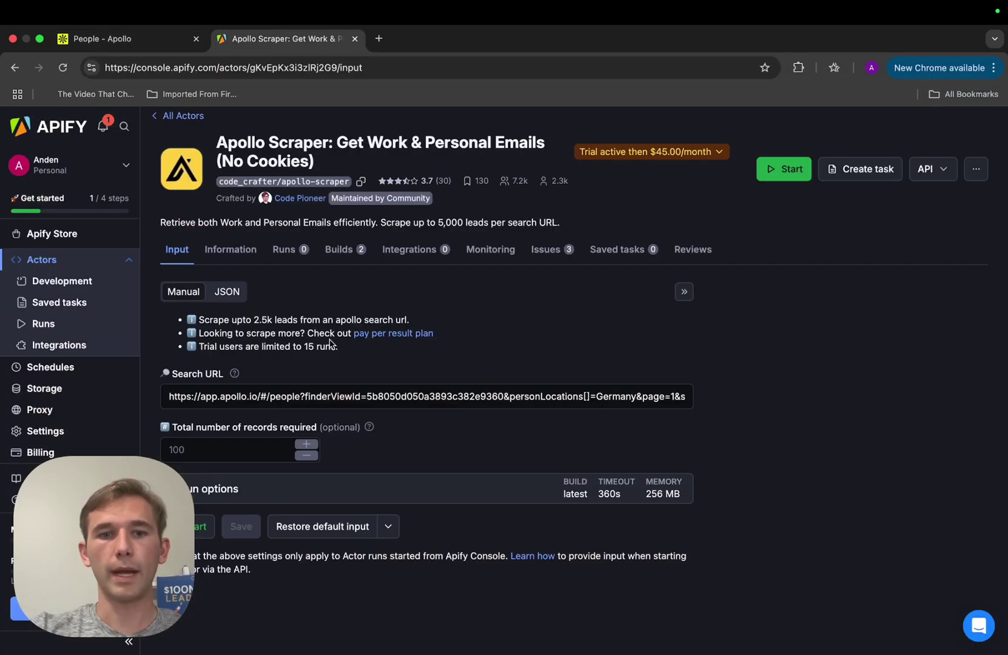
{"action": "left_click", "coordinate": [343, 397]}
{"action": "triple_click", "coordinate": [344, 396]}
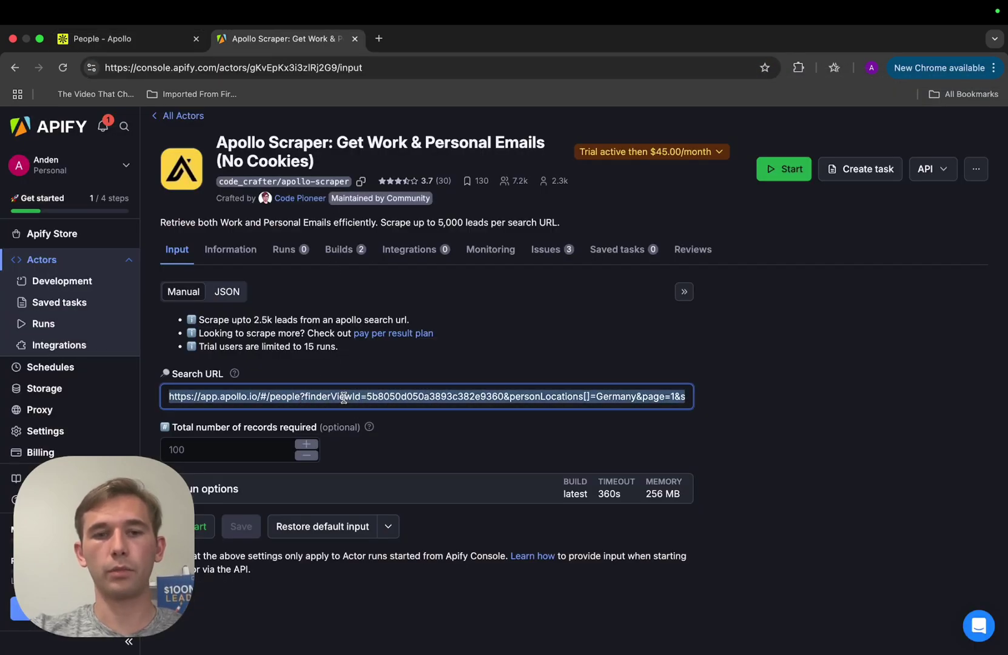
{"action": "key", "text": "super+v"}
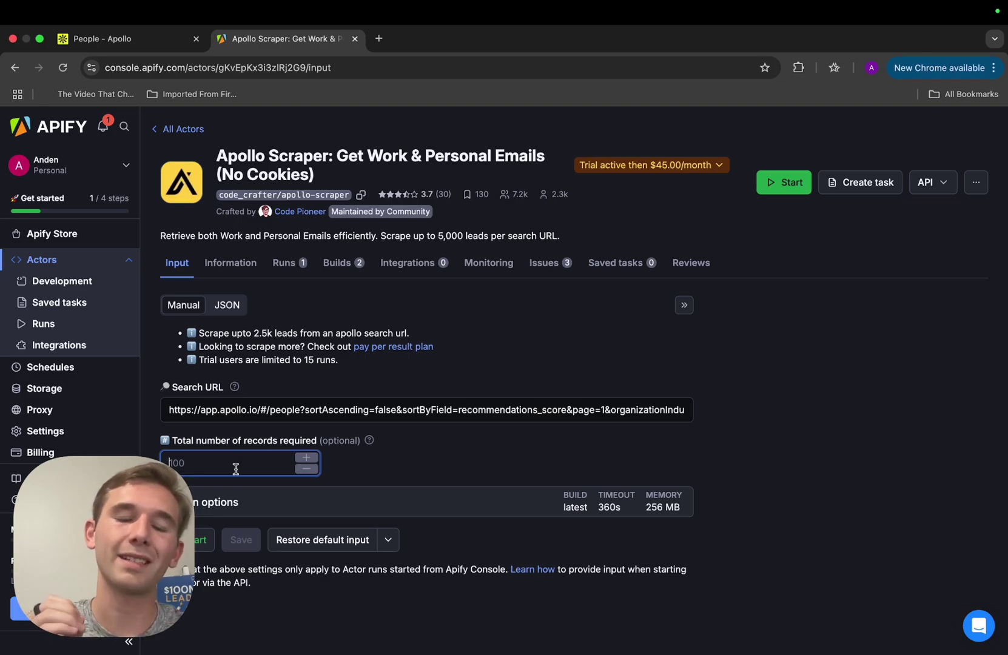
{"action": "type", "text": "000"}
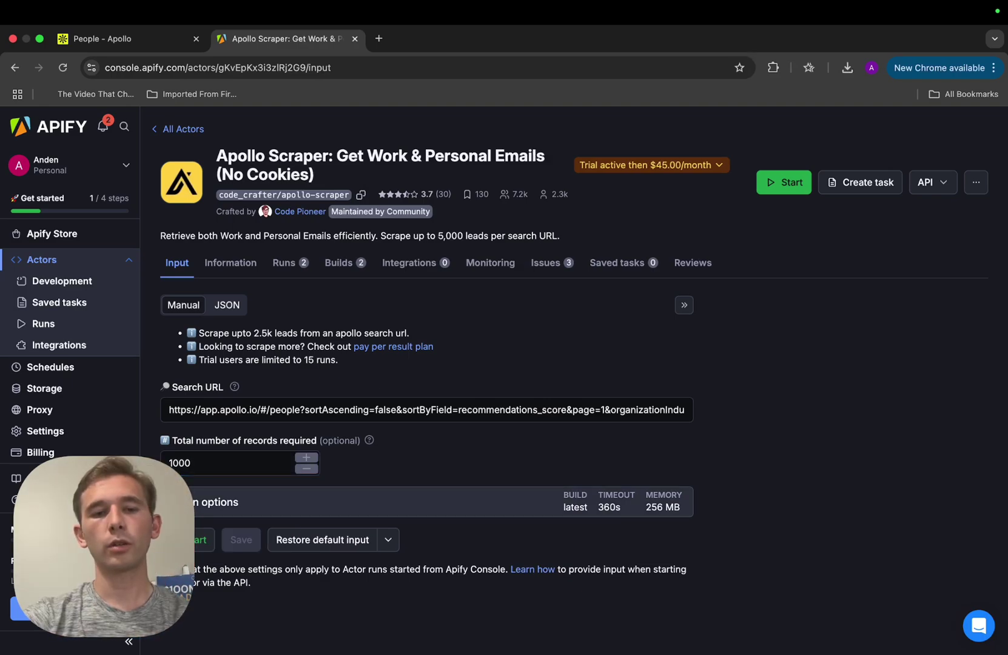
Expand the scraper's run options and enable No timeout.
{"action": "left_click", "coordinate": [364, 502]}
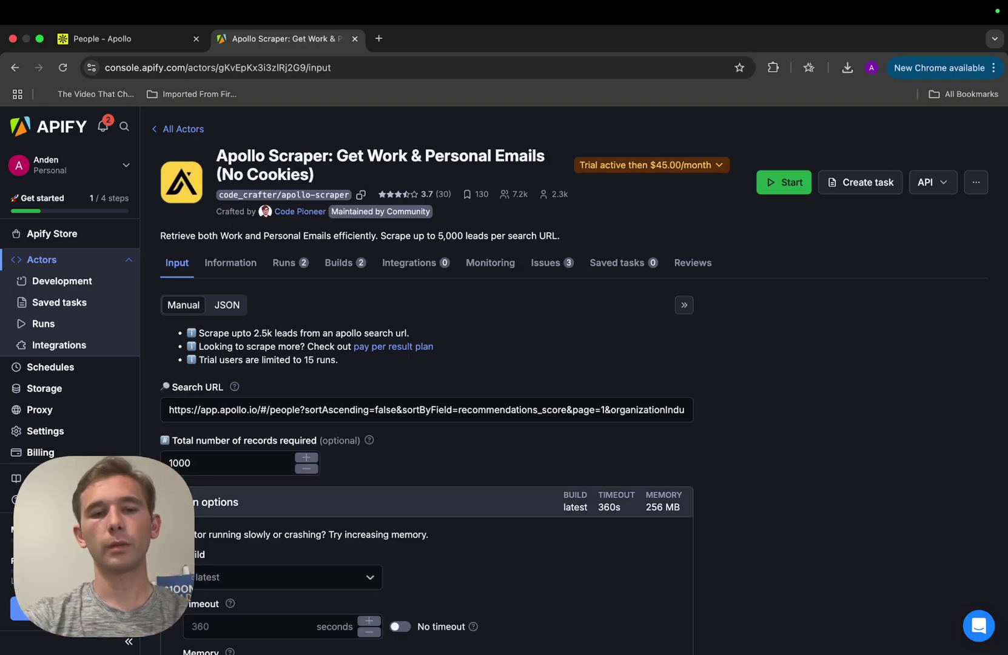
{"action": "scroll", "coordinate": [366, 500], "scroll_direction": "down", "scroll_amount": 3}
{"action": "scroll", "coordinate": [367, 496], "scroll_direction": "down", "scroll_amount": 2}
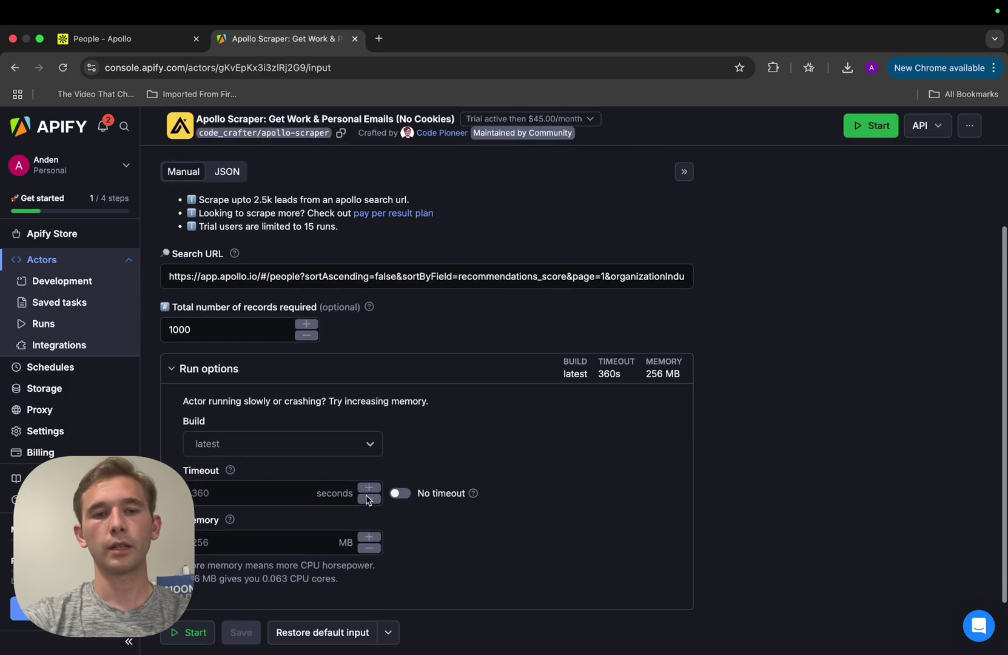
{"action": "left_click", "coordinate": [223, 440]}
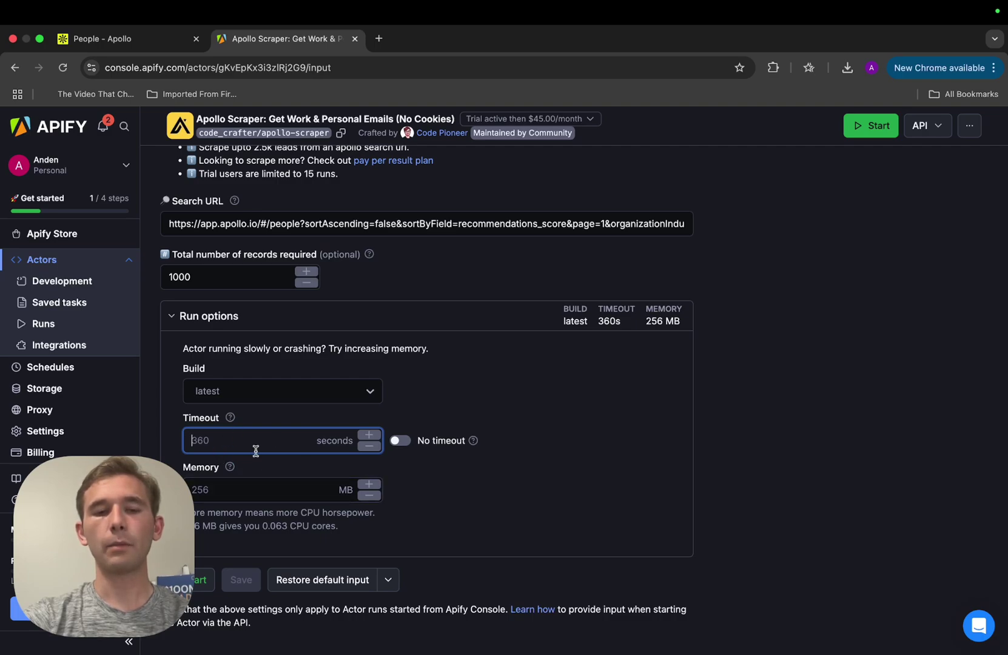
{"action": "left_click", "coordinate": [402, 443]}
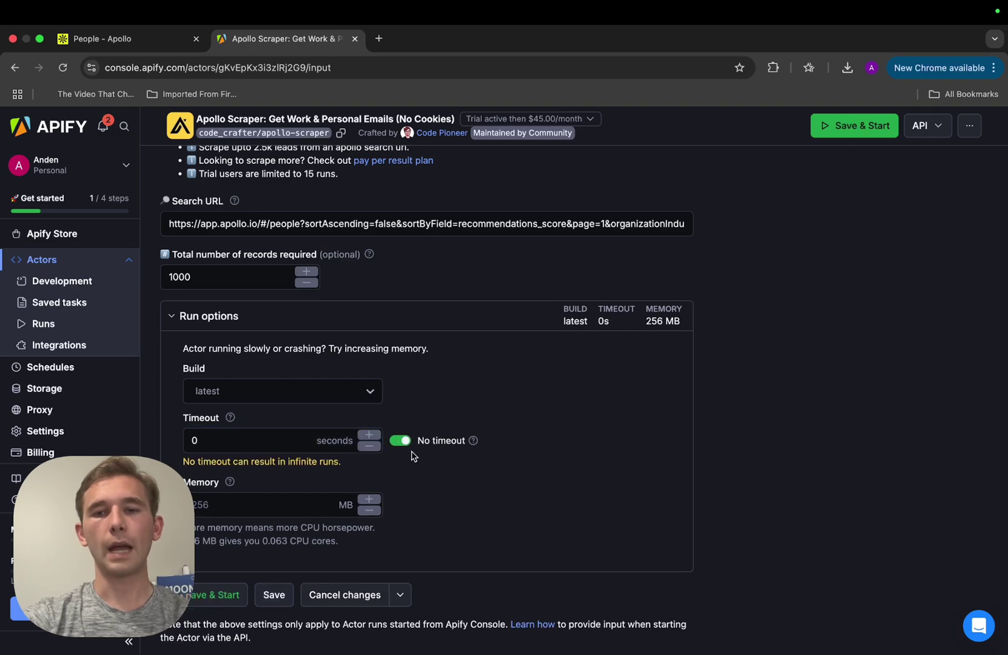
Check the scraper's settings, then save them and start the run.
{"action": "scroll", "coordinate": [429, 410], "scroll_direction": "up", "scroll_amount": 3}
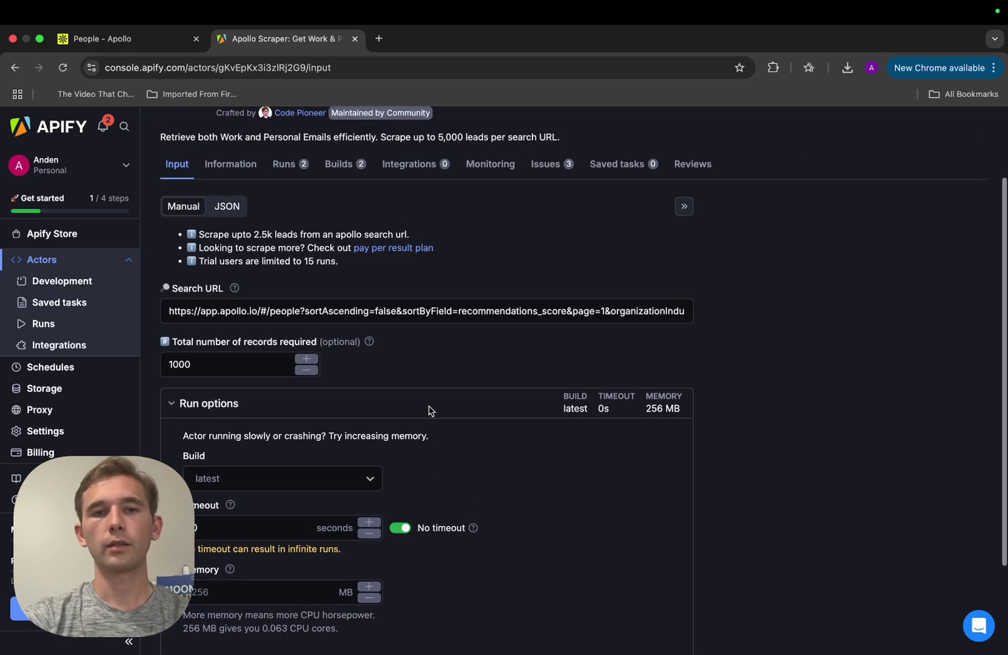
{"action": "scroll", "coordinate": [428, 410], "scroll_direction": "down", "scroll_amount": 2}
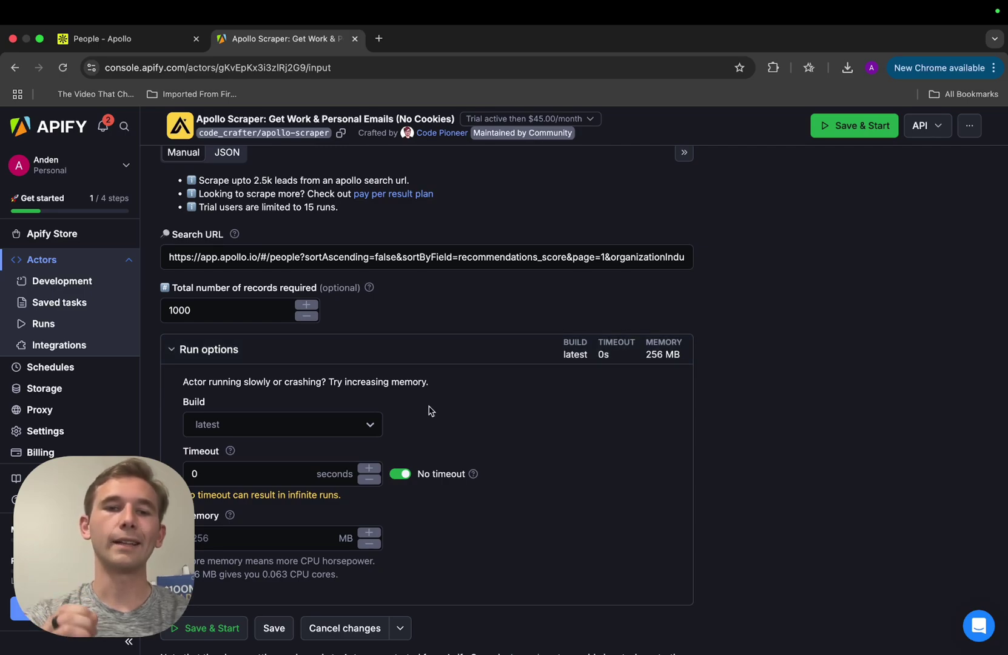
{"action": "scroll", "coordinate": [428, 410], "scroll_direction": "up", "scroll_amount": 2}
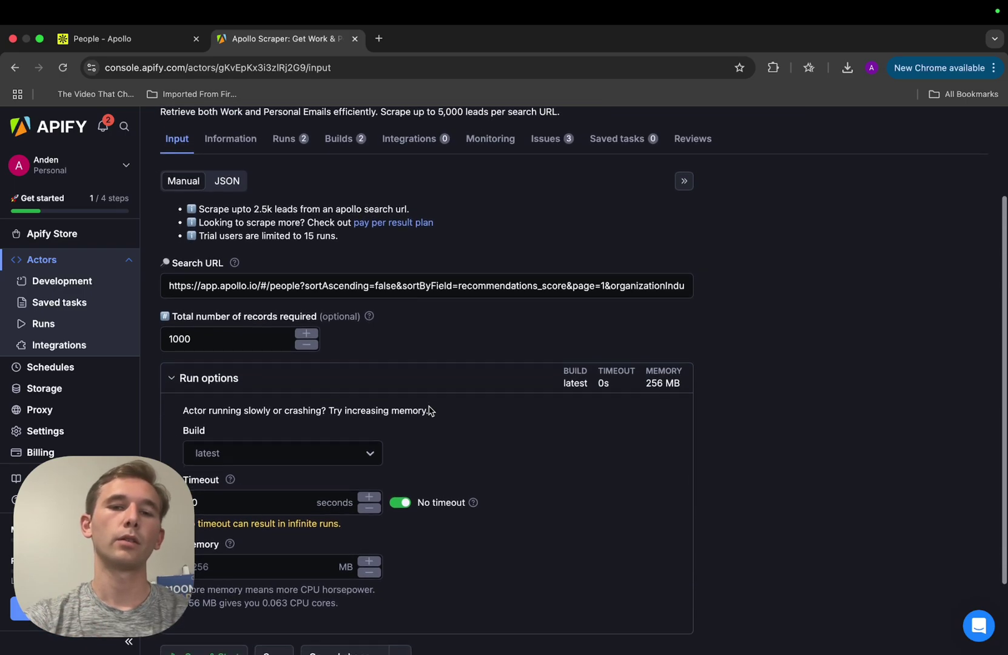
{"action": "left_click", "coordinate": [269, 355]}
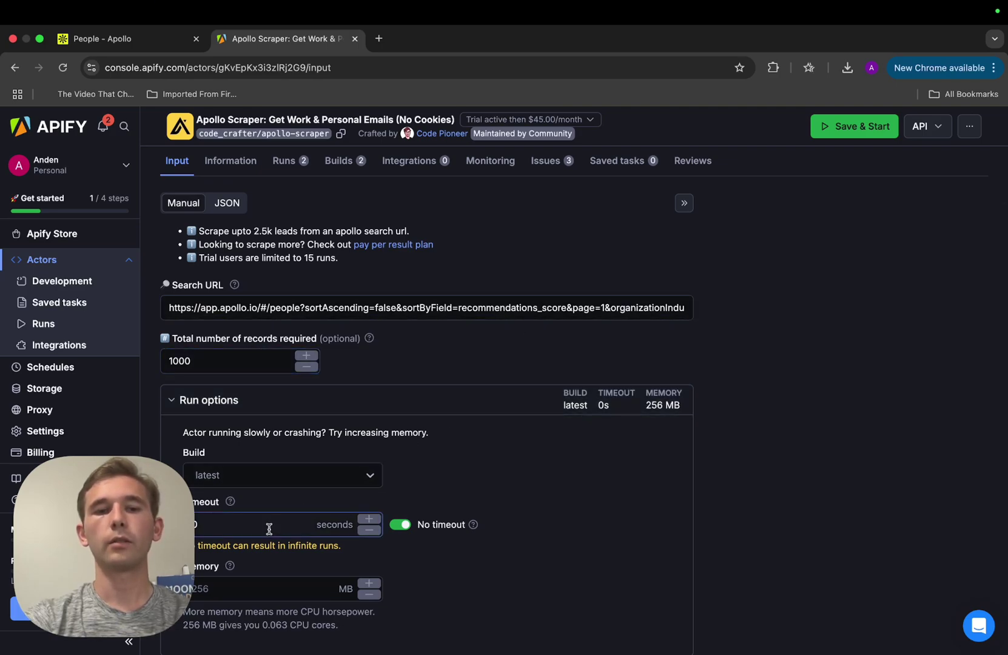
{"action": "scroll", "coordinate": [501, 499], "scroll_direction": "up", "scroll_amount": 3}
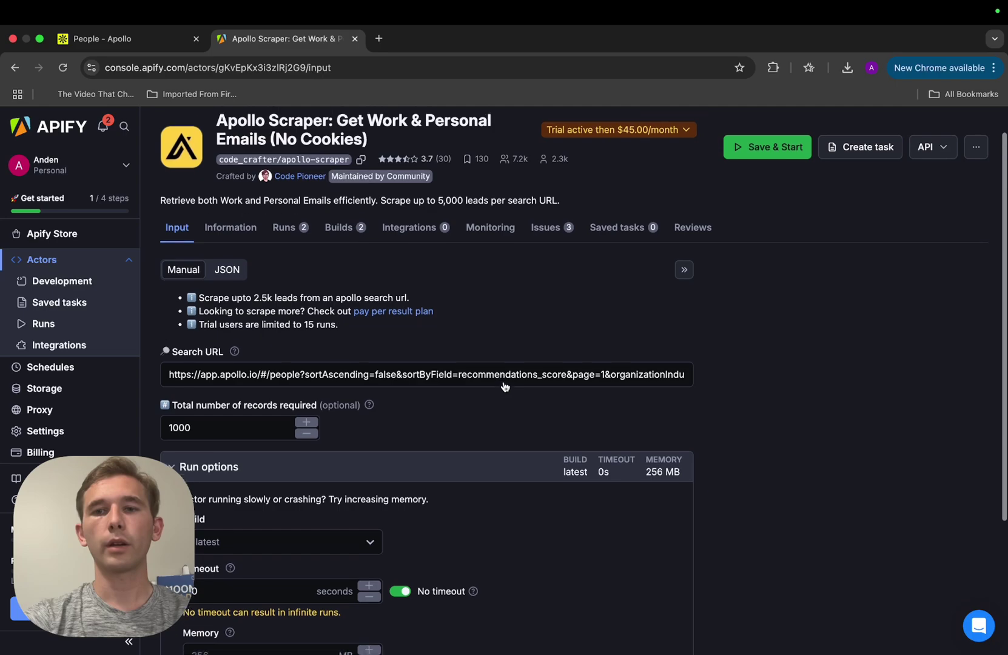
{"action": "scroll", "coordinate": [504, 386], "scroll_direction": "up", "scroll_amount": 1}
{"action": "left_click", "coordinate": [775, 192]}
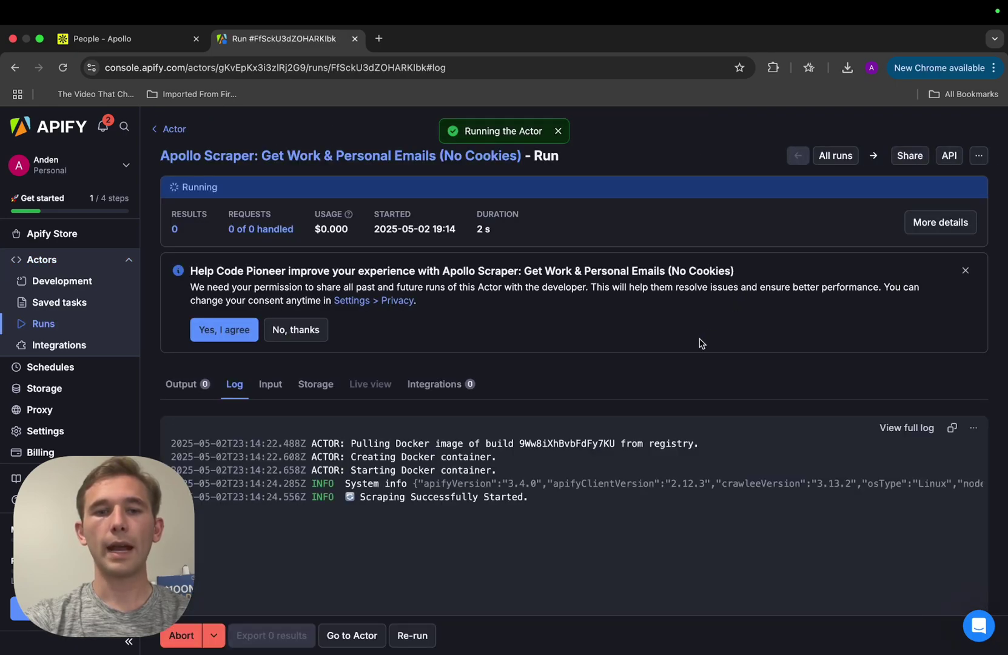
Monitor the scraper run's log and status until the run finishes.
{"action": "scroll", "coordinate": [624, 418], "scroll_direction": "down", "scroll_amount": 3}
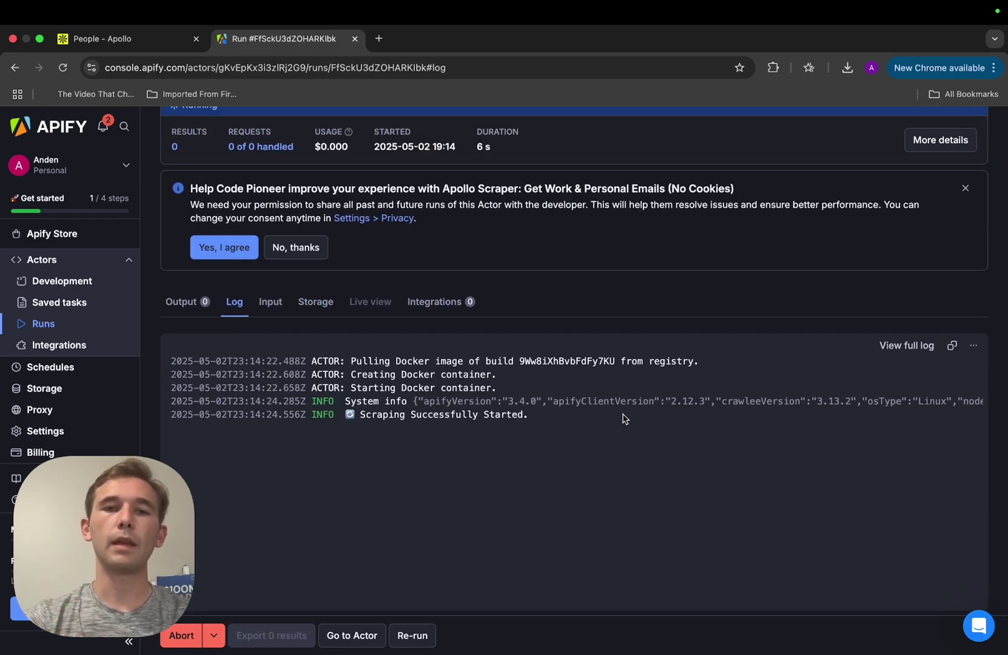
{"action": "scroll", "coordinate": [624, 418], "scroll_direction": "down", "scroll_amount": 1}
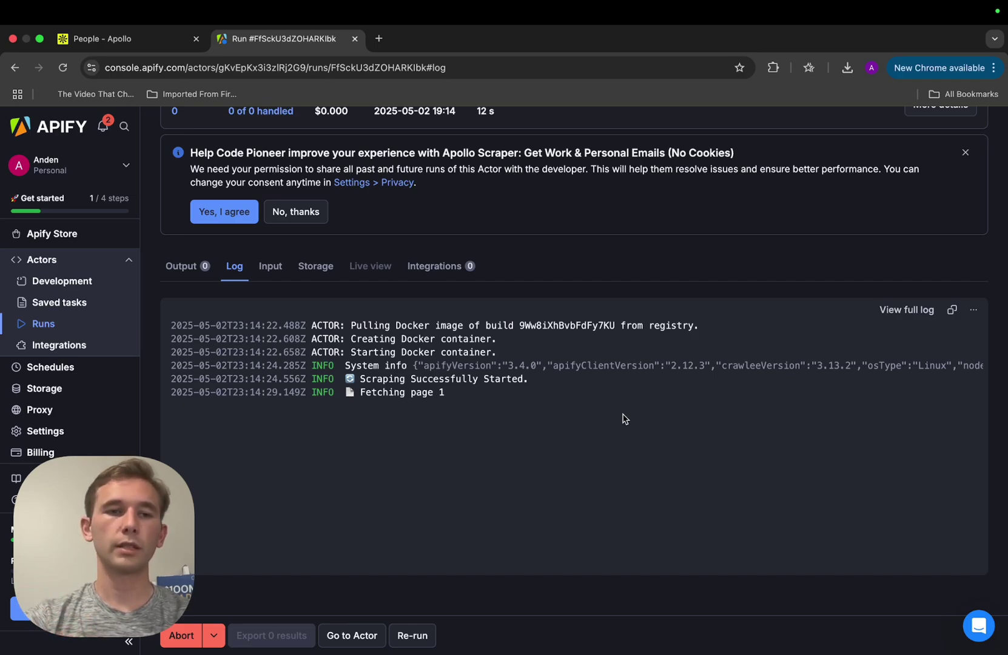
{"action": "scroll", "coordinate": [624, 419], "scroll_direction": "up", "scroll_amount": 1}
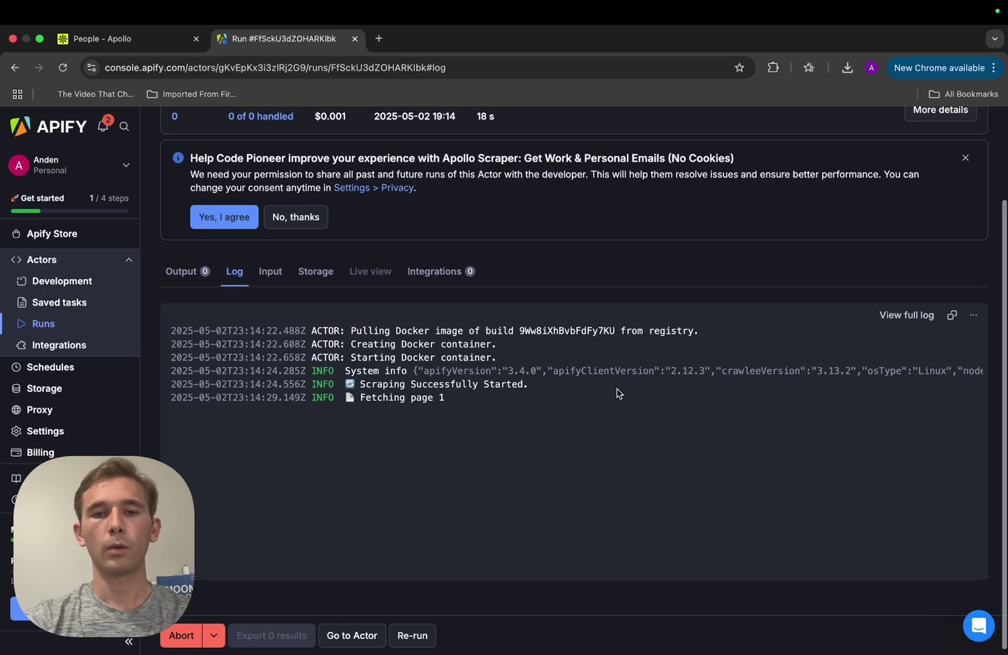
{"action": "scroll", "coordinate": [617, 394], "scroll_direction": "up", "scroll_amount": 1}
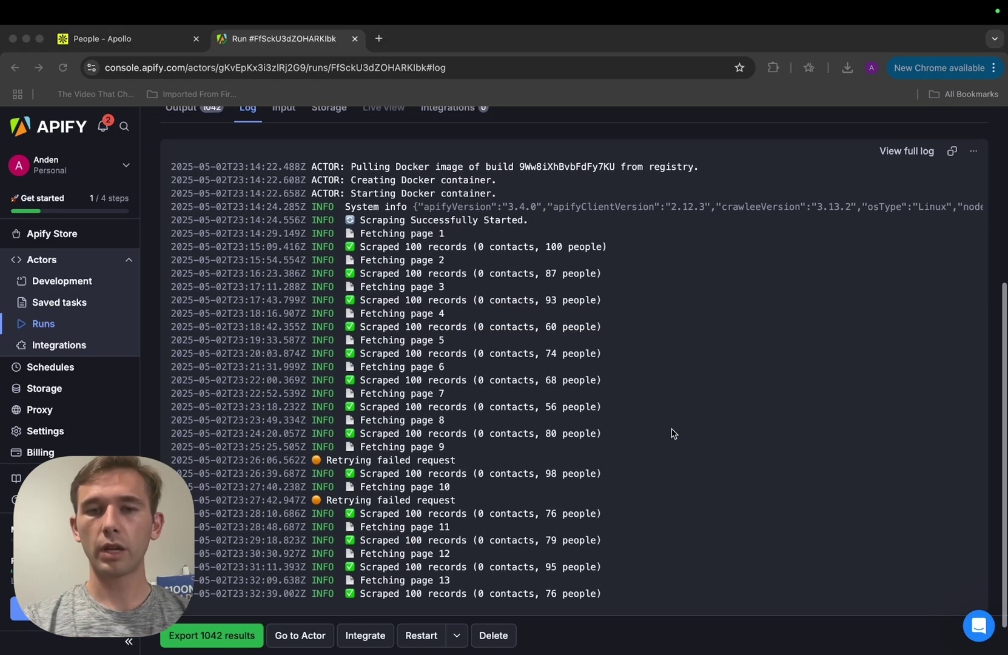
{"action": "scroll", "coordinate": [671, 432], "scroll_direction": "up", "scroll_amount": 5}
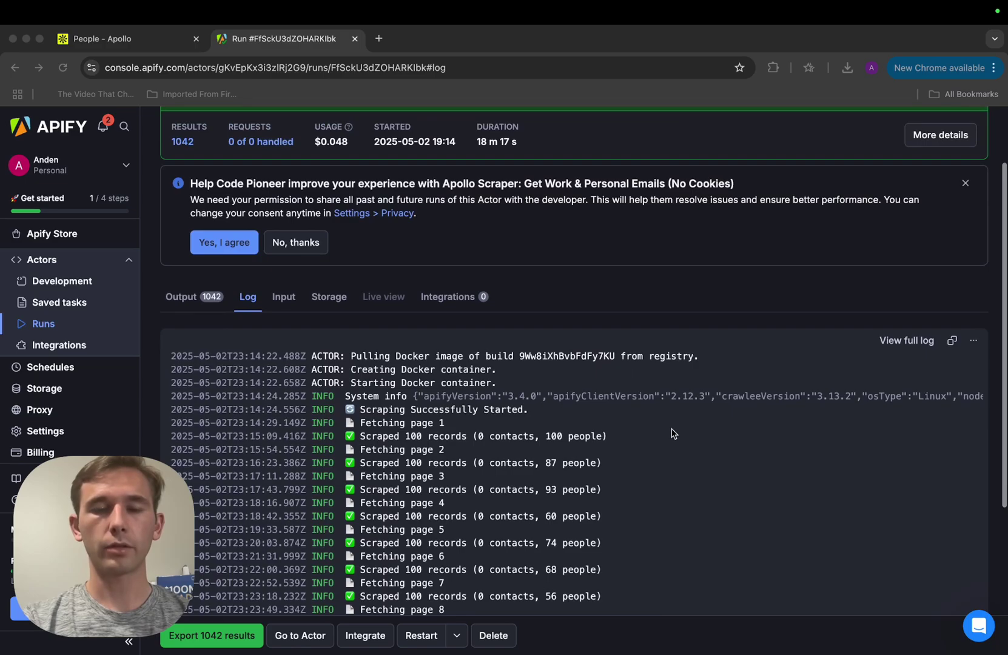
{"action": "scroll", "coordinate": [671, 433], "scroll_direction": "up", "scroll_amount": 2}
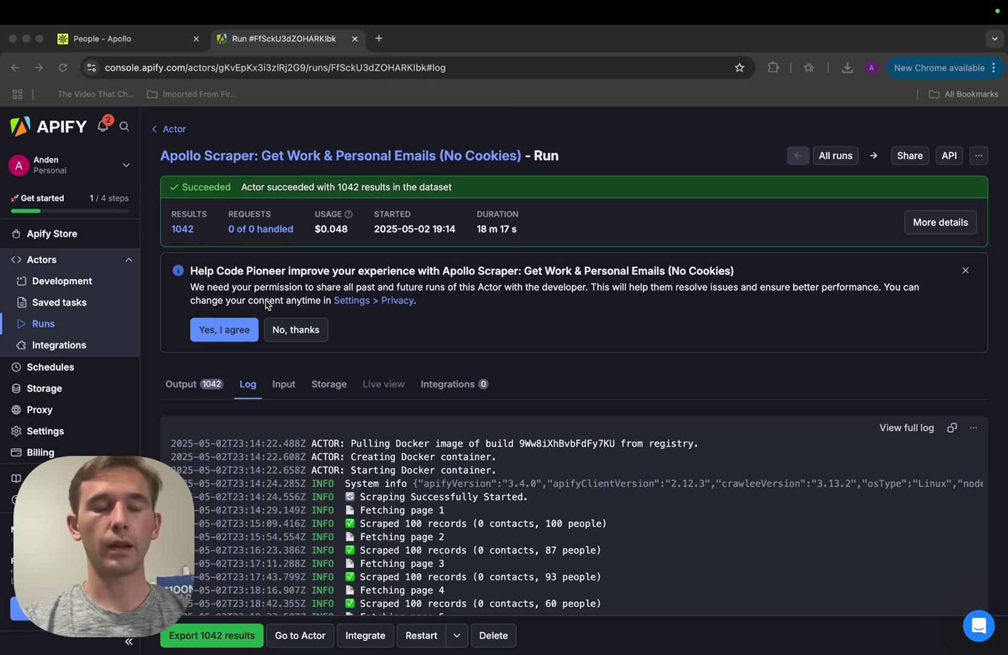
{"action": "scroll", "coordinate": [267, 304], "scroll_direction": "down", "scroll_amount": 7}
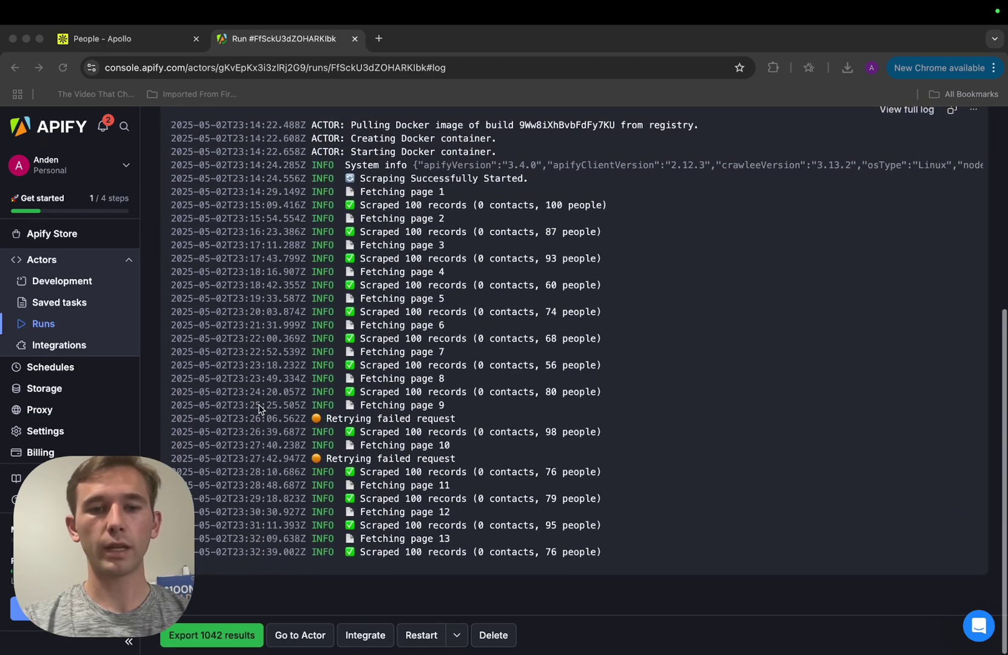
Export the run's full dataset in CSV format with all fields included and download it.
{"action": "left_click", "coordinate": [225, 638]}
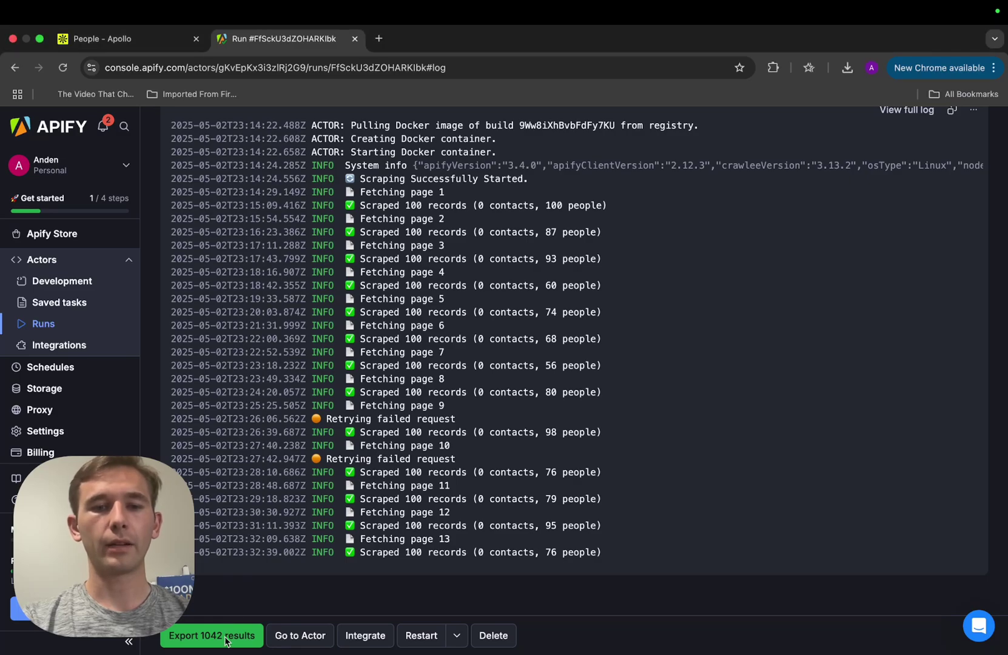
{"action": "left_click", "coordinate": [225, 639]}
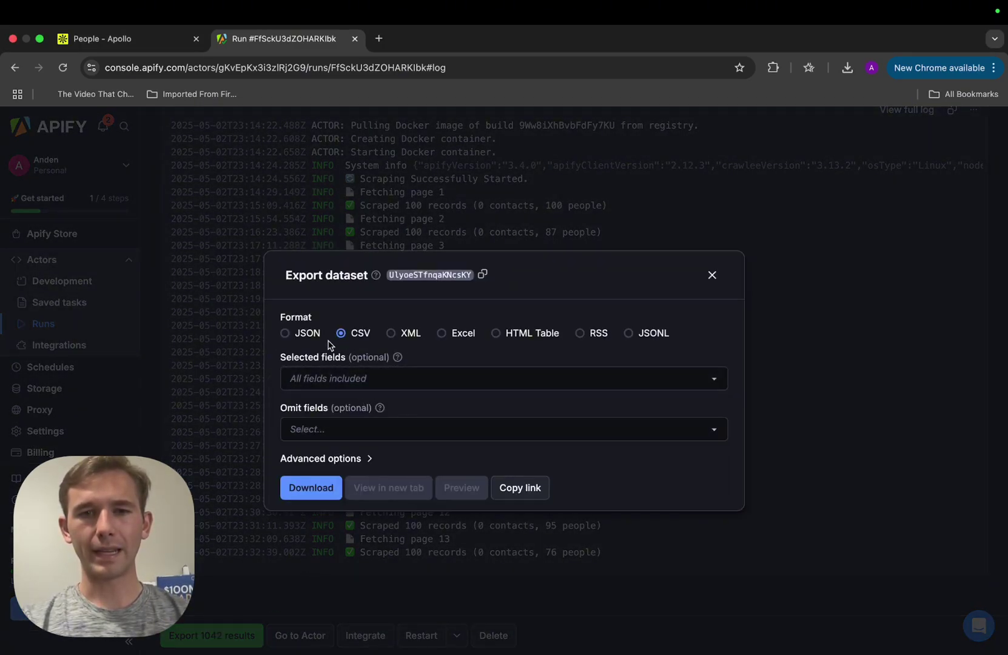
{"action": "left_click", "coordinate": [320, 487]}
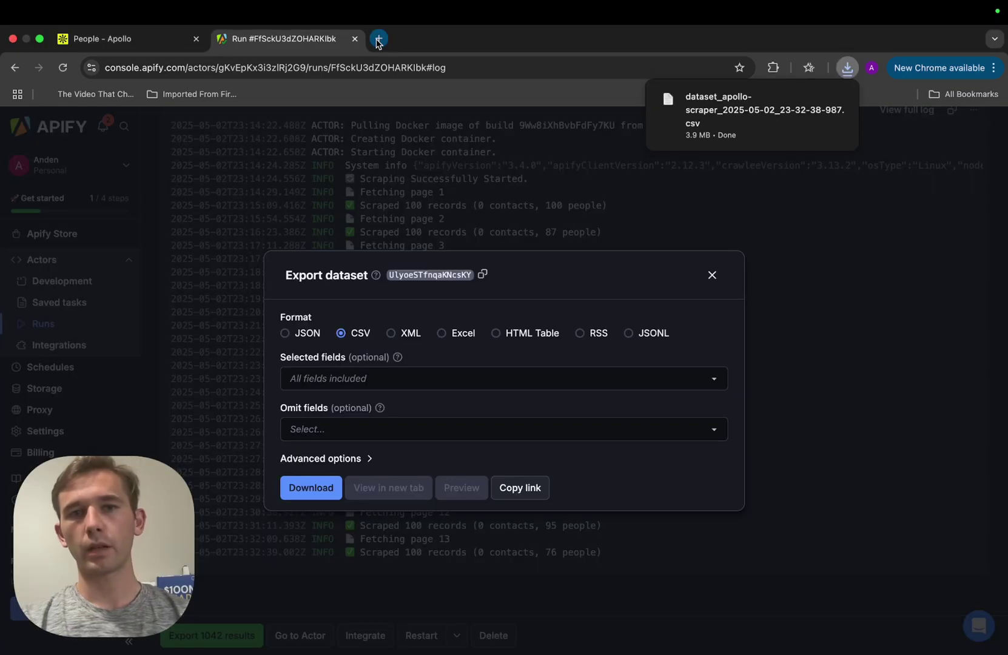
Switch to Google Sheets in a new browser tab and create a blank spreadsheet.
{"action": "left_click", "coordinate": [378, 39]}
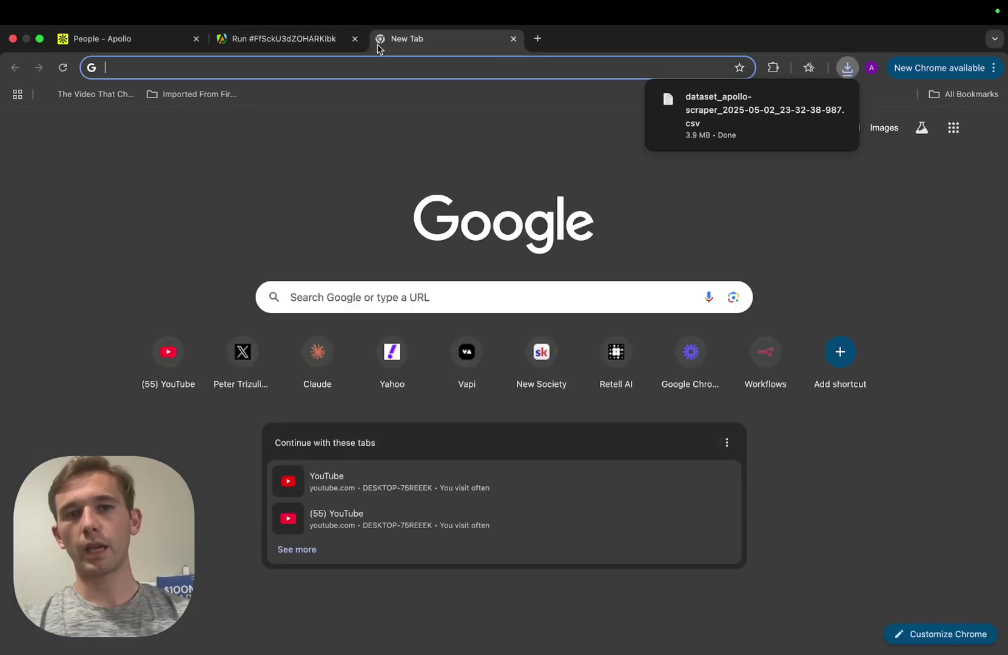
{"action": "left_click", "coordinate": [954, 128]}
{"action": "scroll", "coordinate": [879, 372], "scroll_direction": "down", "scroll_amount": 5}
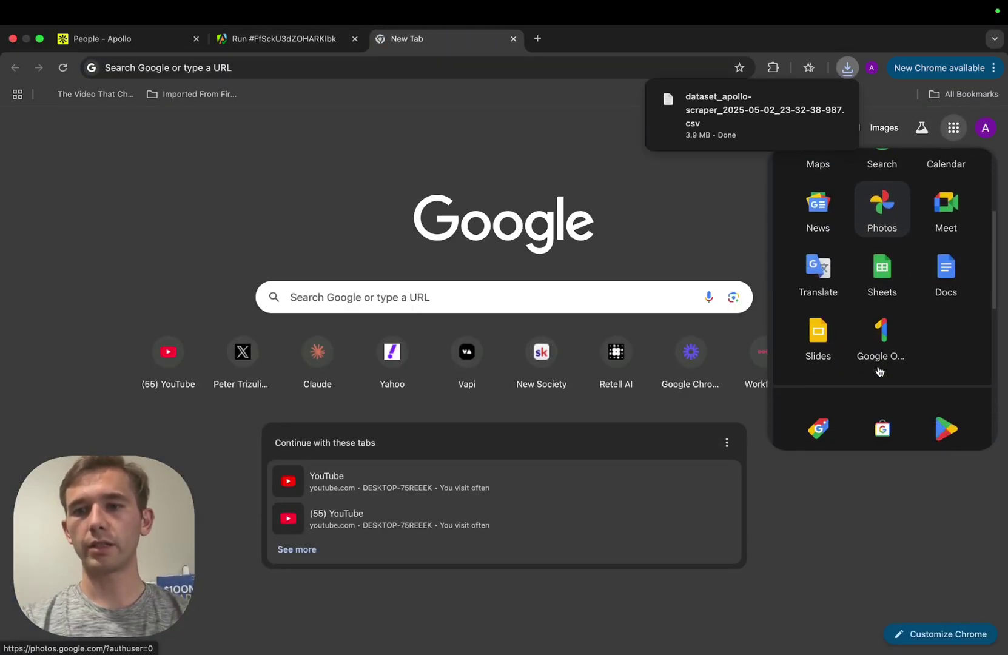
{"action": "left_click", "coordinate": [881, 331]}
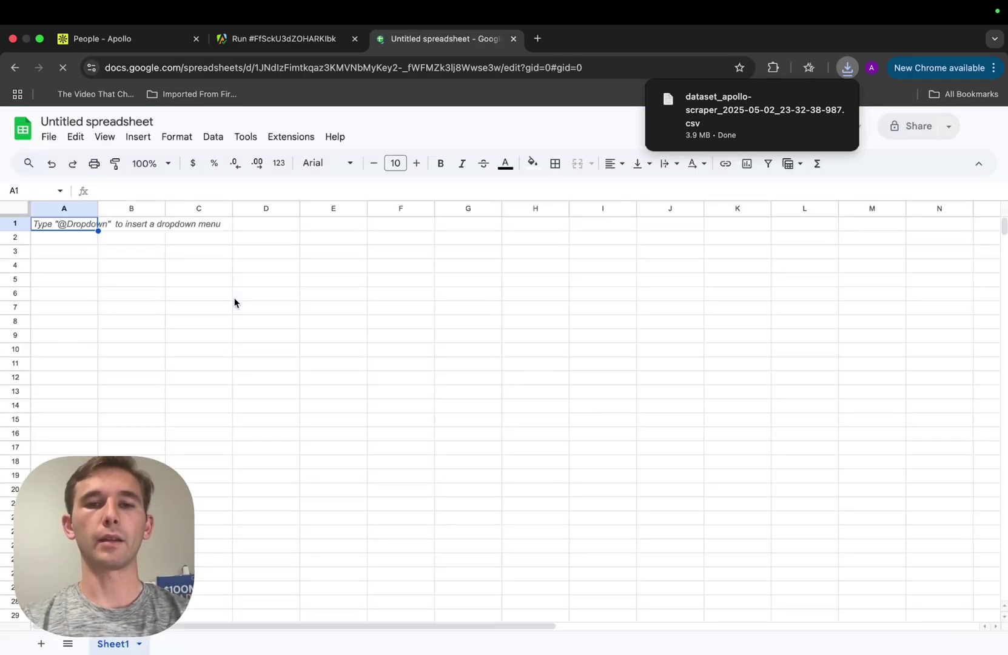
Import dataset_apollo-scraper_2025-05-02_23-09-06-238.csv with Replace spreadsheet and automatic separator detection.
{"action": "left_click", "coordinate": [47, 139]}
{"action": "left_click", "coordinate": [70, 201]}
{"action": "left_click_drag", "start_coordinate": [758, 112], "coordinate": [545, 377]}
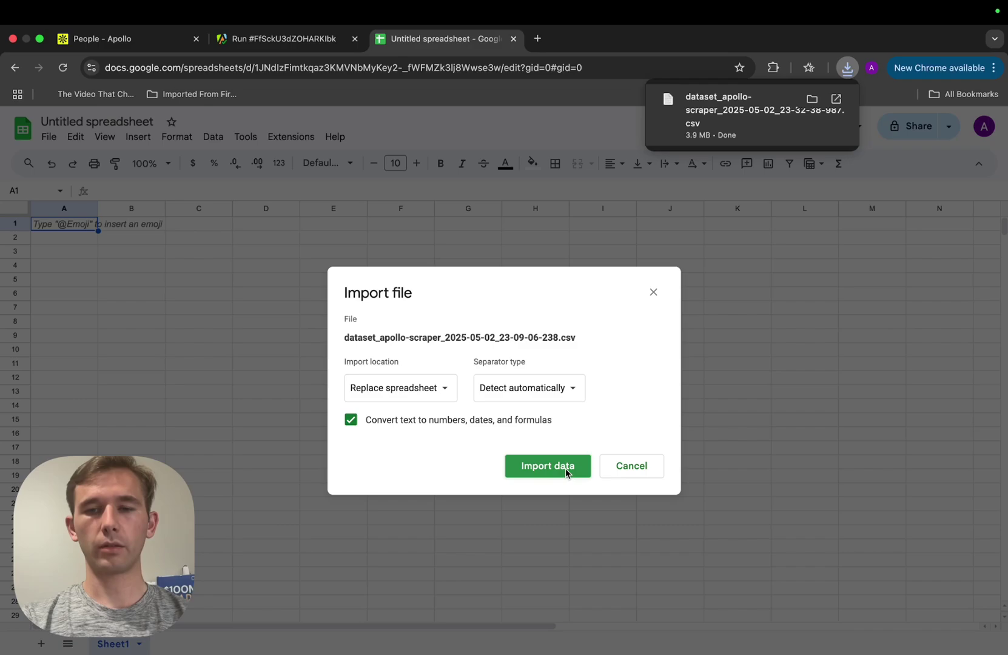
{"action": "left_click", "coordinate": [565, 469]}
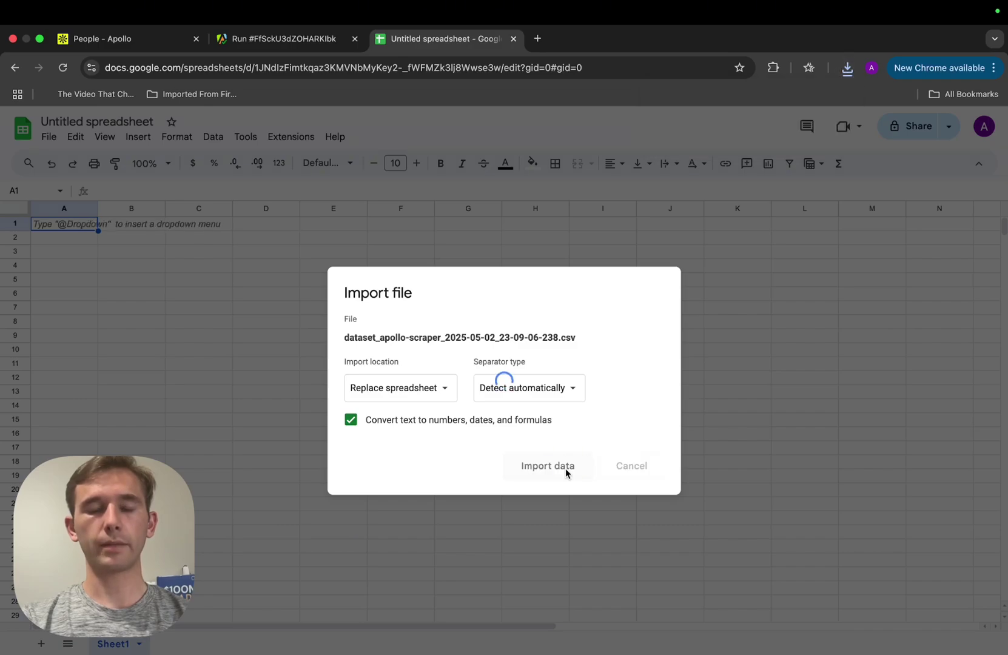
Examine the imported lead columns, from the account fields through email and employment history.
{"action": "scroll", "coordinate": [581, 343], "scroll_direction": "right", "scroll_amount": 10}
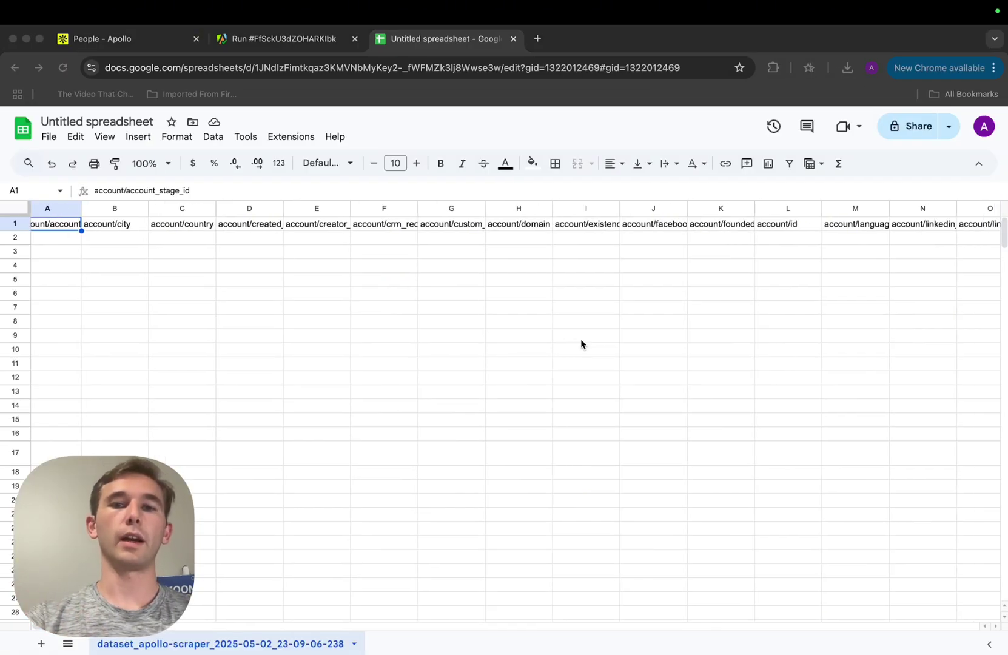
{"action": "scroll", "coordinate": [581, 343], "scroll_direction": "right", "scroll_amount": 20}
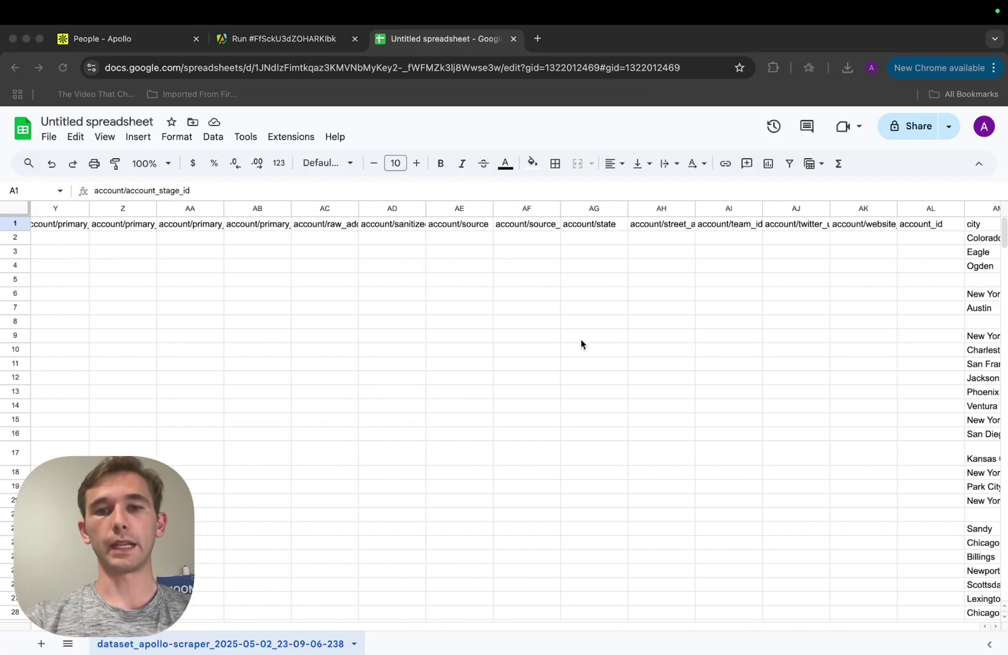
{"action": "scroll", "coordinate": [581, 343], "scroll_direction": "right", "scroll_amount": 15}
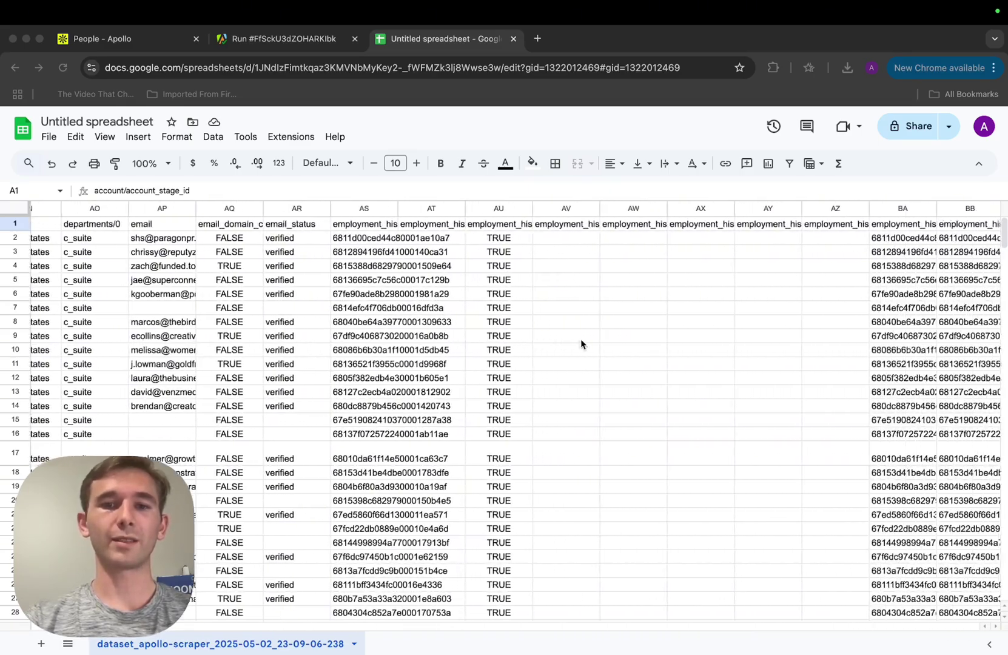
{"action": "scroll", "coordinate": [612, 355], "scroll_direction": "right", "scroll_amount": 10}
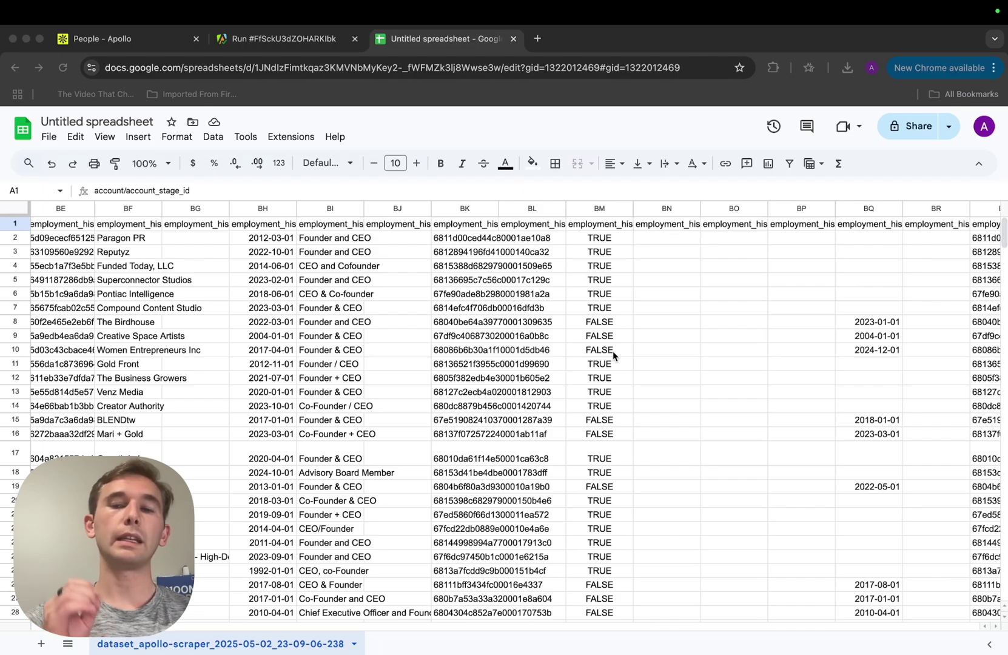
{"action": "scroll", "coordinate": [613, 356], "scroll_direction": "left", "scroll_amount": 20}
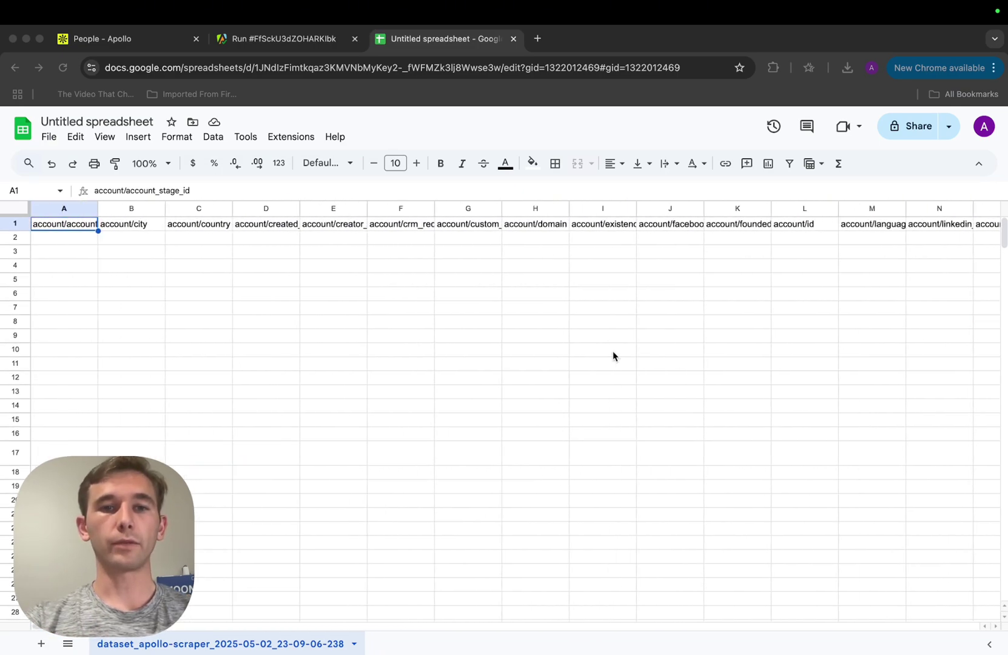
Delete the empty account columns A through AL from the imported sheet.
{"action": "left_click", "coordinate": [90, 231]}
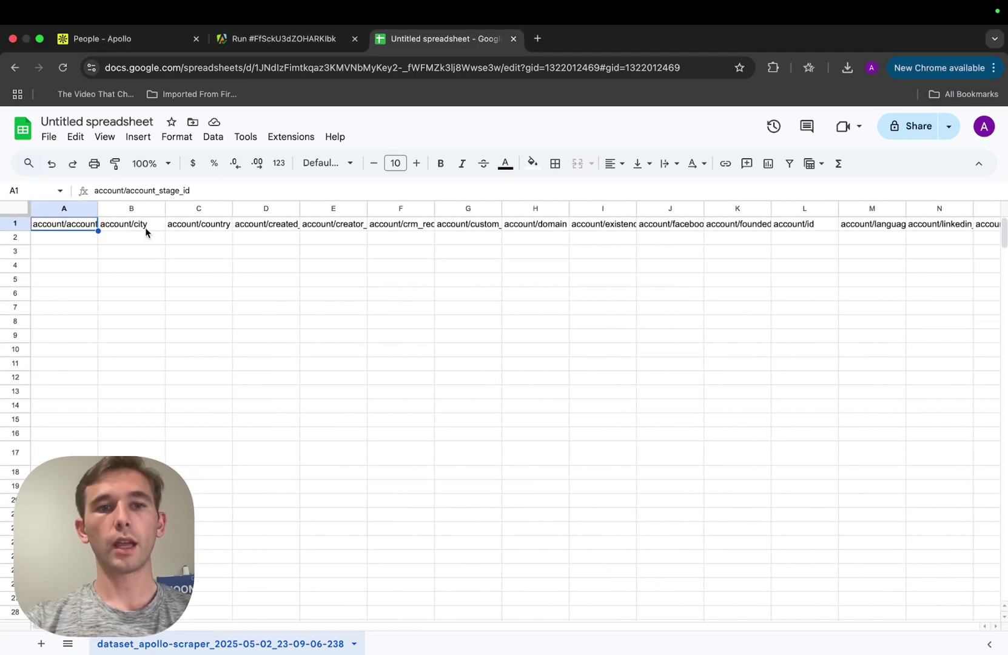
{"action": "left_click_drag", "start_coordinate": [86, 228], "coordinate": [841, 227]}
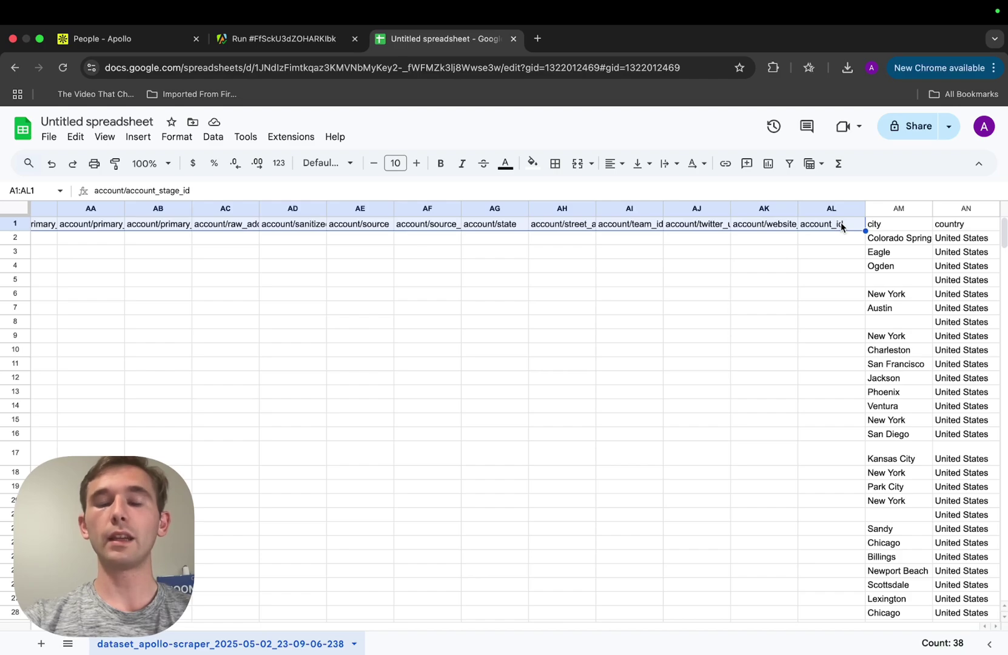
{"action": "scroll", "coordinate": [840, 222], "scroll_direction": "right", "scroll_amount": 4}
{"action": "left_click", "coordinate": [556, 225]}
{"action": "left_click_drag", "start_coordinate": [556, 216], "coordinate": [25, 208]}
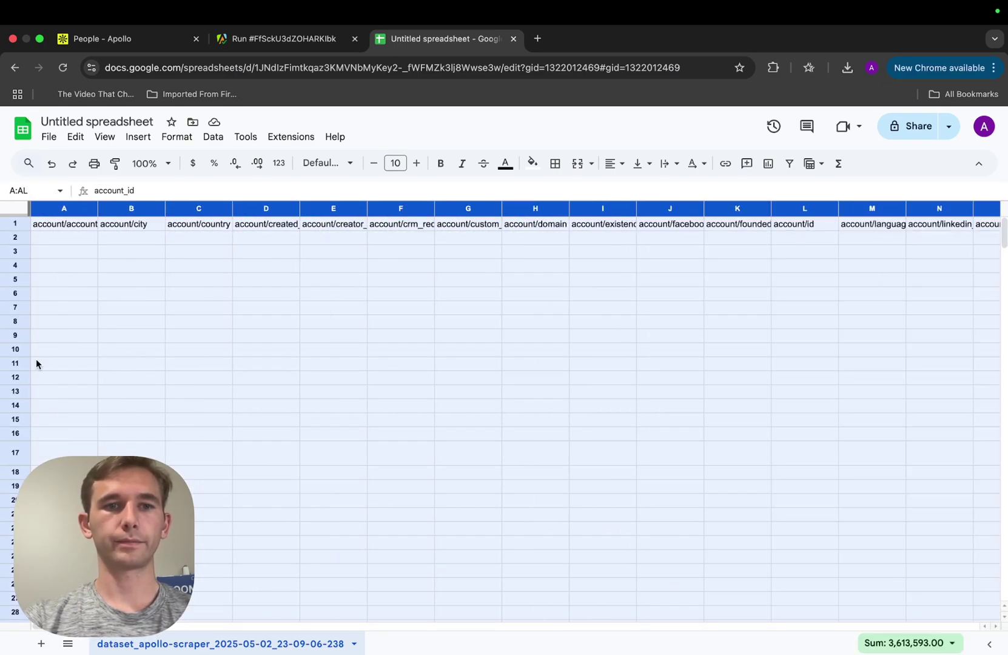
{"action": "right_click", "coordinate": [45, 210]}
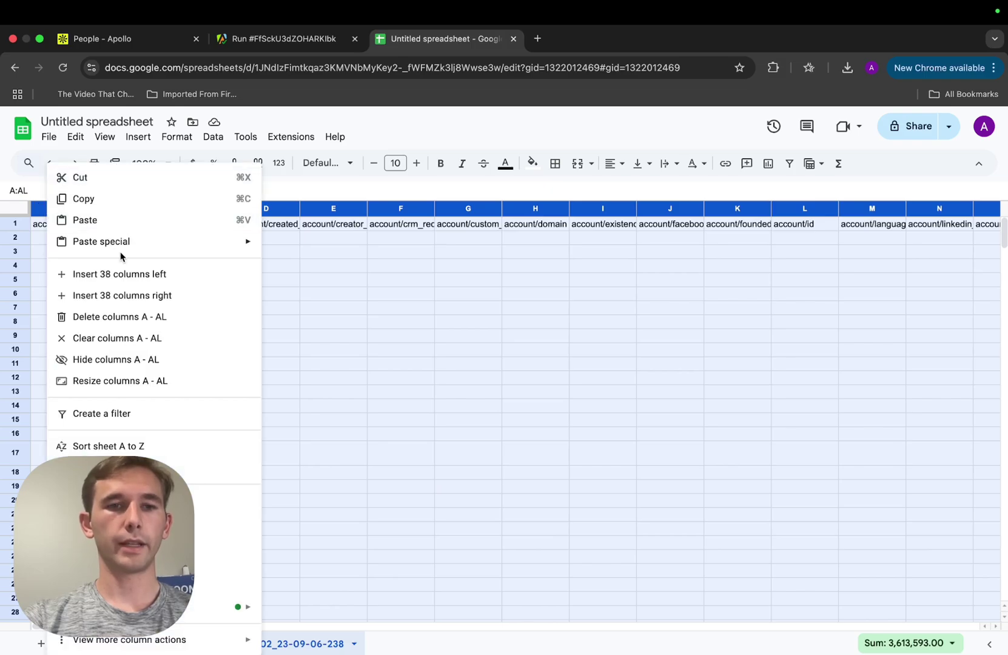
{"action": "left_click", "coordinate": [118, 321]}
{"action": "left_click", "coordinate": [322, 278]}
Widen the email column to fit the full addresses and review the lead rows and neighbouring columns.
{"action": "scroll", "coordinate": [324, 281], "scroll_direction": "left", "scroll_amount": 15}
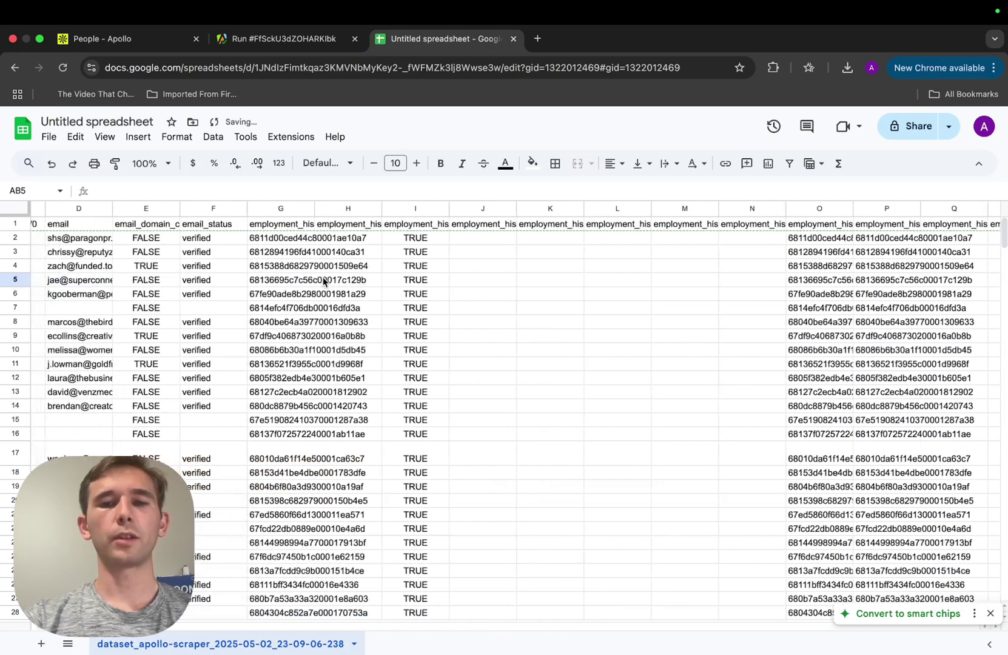
{"action": "scroll", "coordinate": [323, 281], "scroll_direction": "left", "scroll_amount": 3}
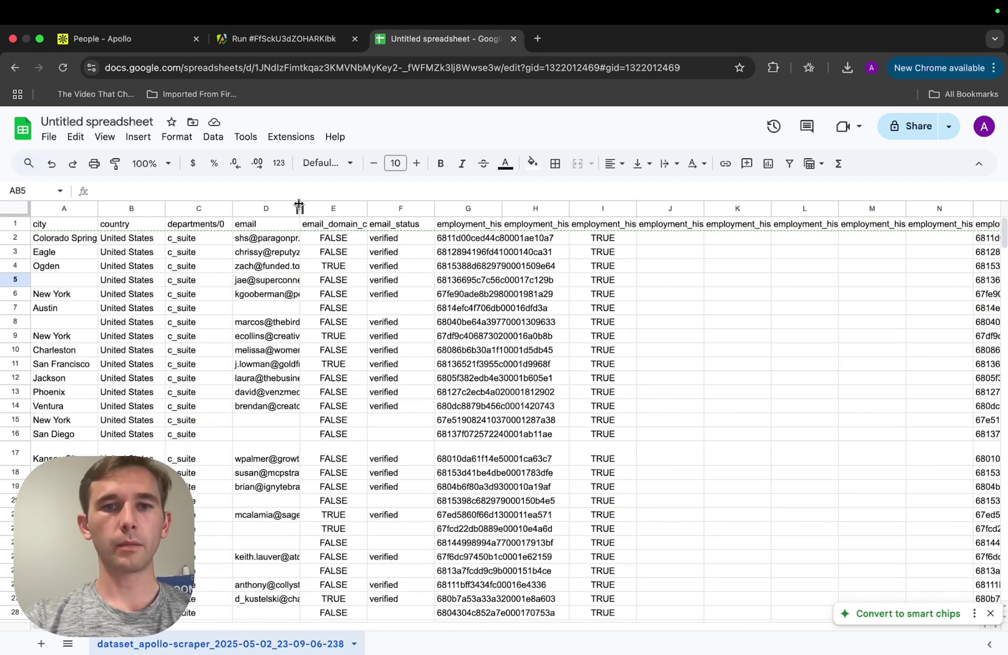
{"action": "left_click_drag", "start_coordinate": [299, 208], "coordinate": [425, 207]}
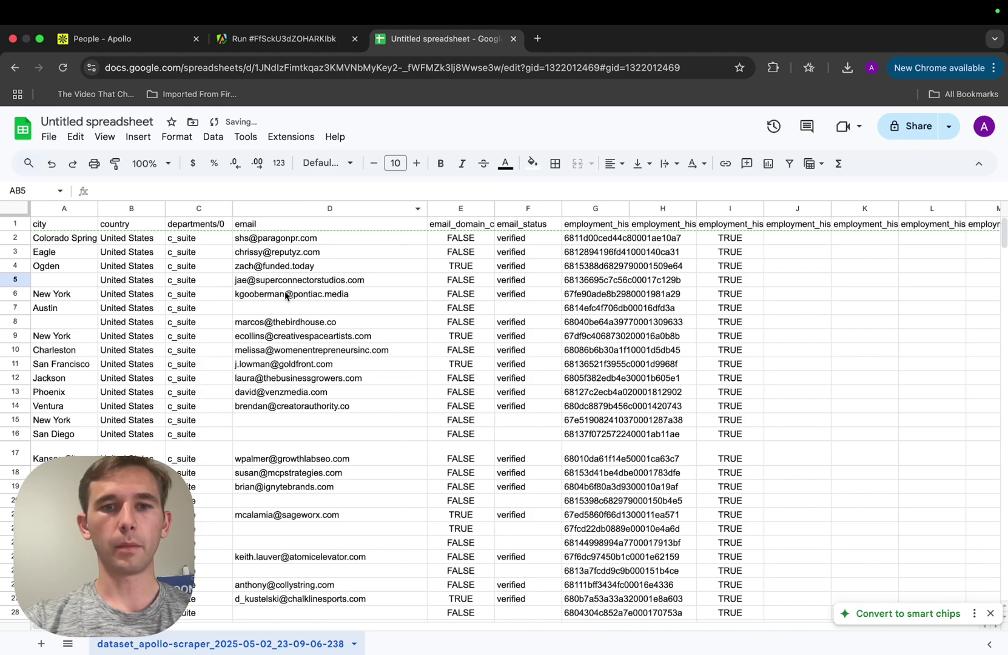
{"action": "scroll", "coordinate": [285, 332], "scroll_direction": "down", "scroll_amount": 1}
{"action": "scroll", "coordinate": [285, 333], "scroll_direction": "down", "scroll_amount": 10}
{"action": "scroll", "coordinate": [285, 332], "scroll_direction": "up", "scroll_amount": 10}
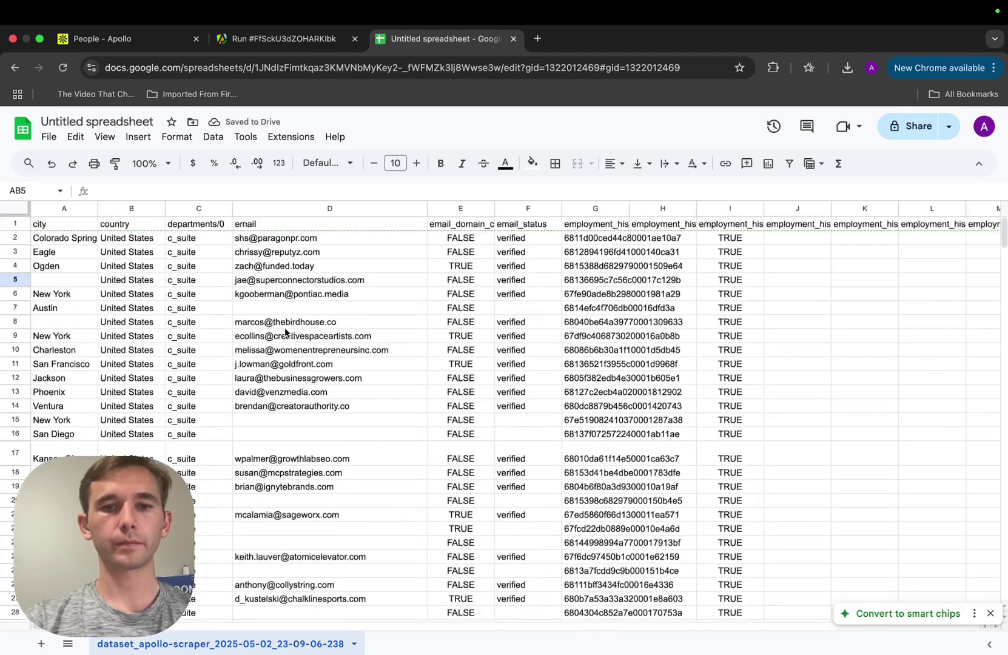
{"action": "scroll", "coordinate": [298, 265], "scroll_direction": "right", "scroll_amount": 6}
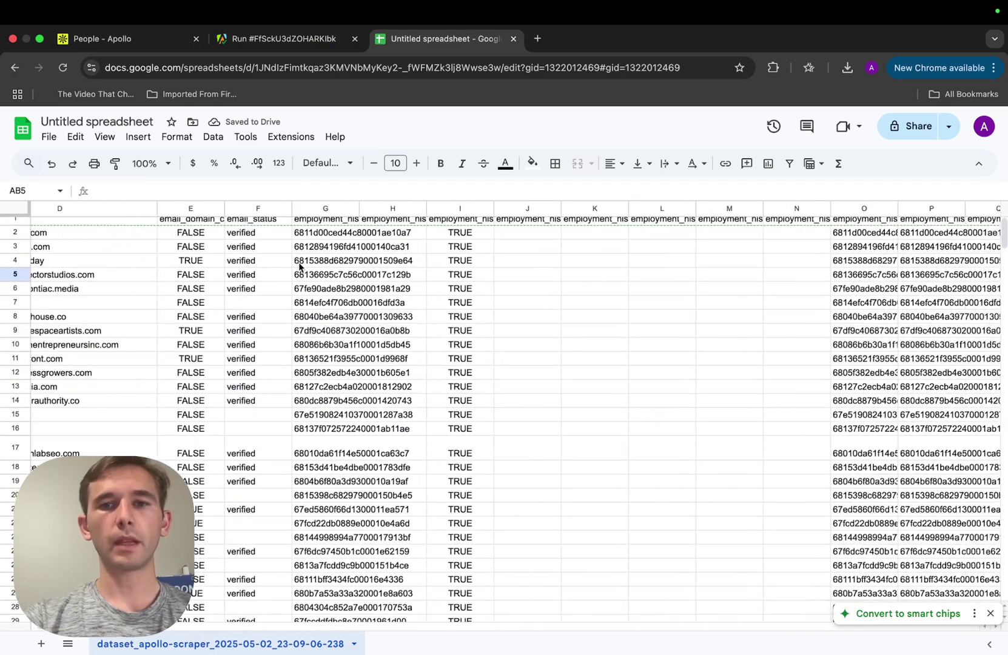
Move the last_name column so that it sits directly after the first_name column.
{"action": "scroll", "coordinate": [412, 270], "scroll_direction": "right", "scroll_amount": 8}
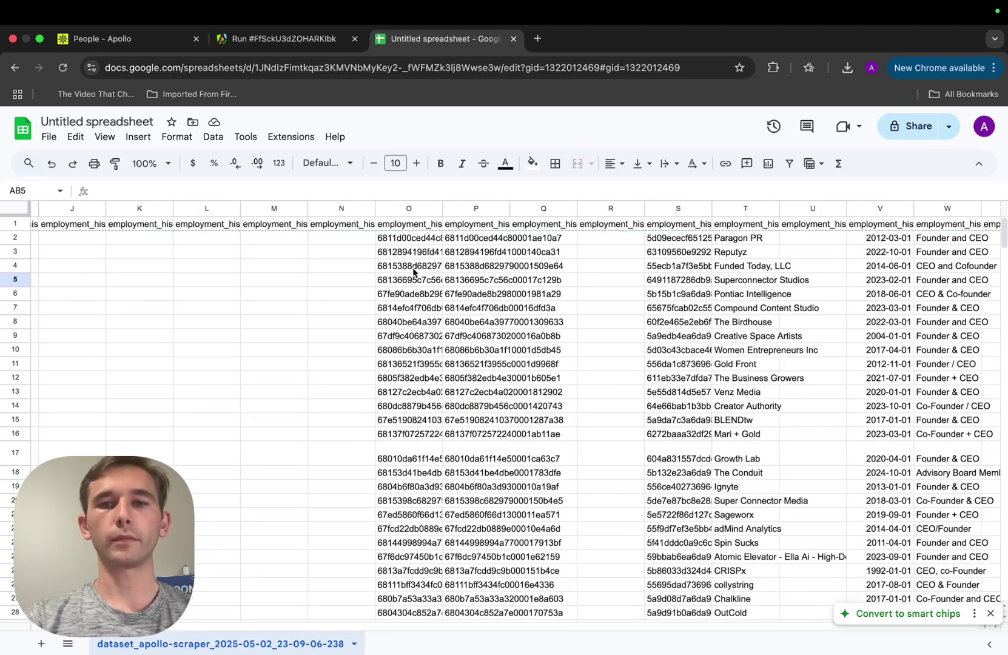
{"action": "scroll", "coordinate": [412, 271], "scroll_direction": "right", "scroll_amount": 10}
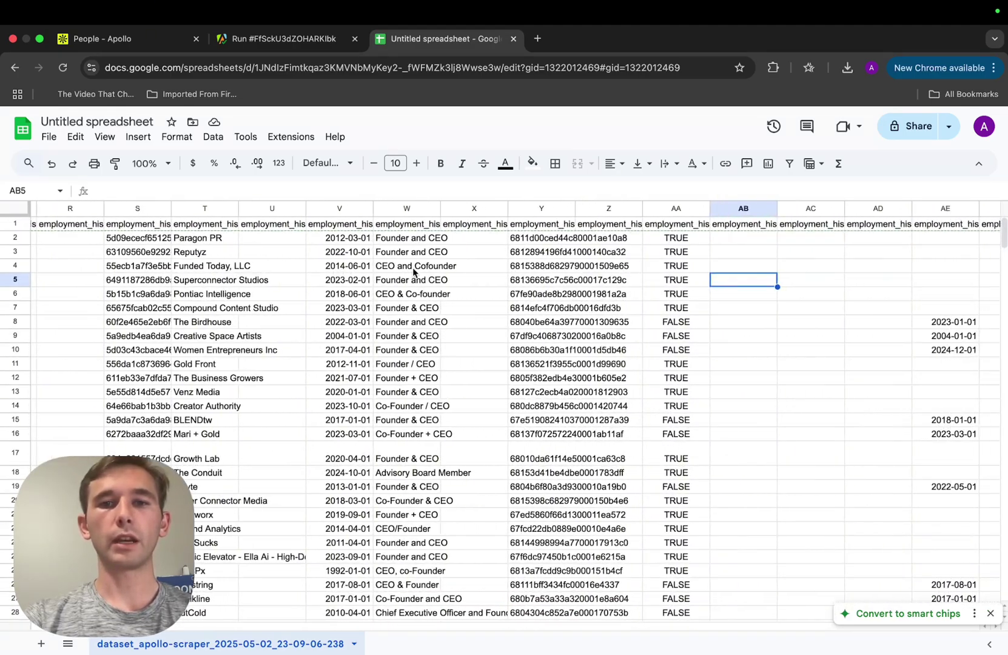
{"action": "scroll", "coordinate": [412, 272], "scroll_direction": "right", "scroll_amount": 20}
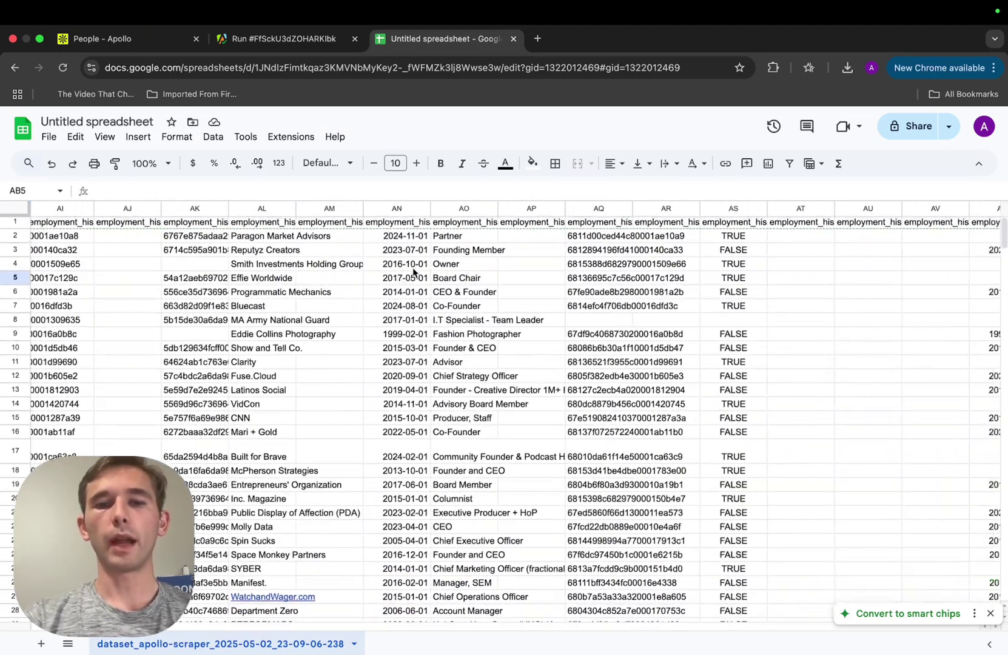
{"action": "scroll", "coordinate": [413, 272], "scroll_direction": "right", "scroll_amount": 20}
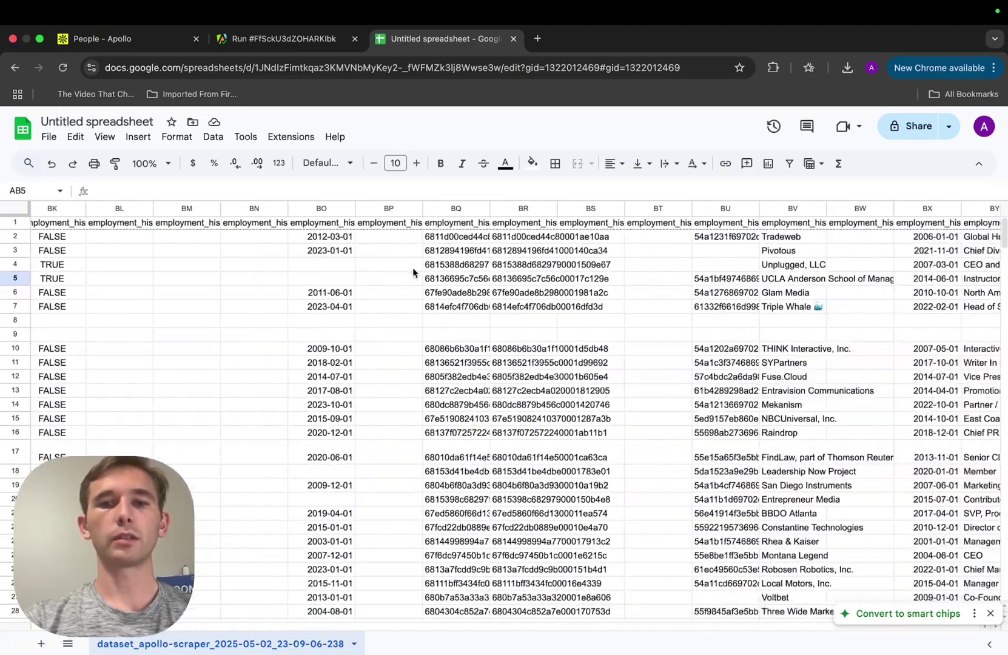
{"action": "scroll", "coordinate": [412, 272], "scroll_direction": "right", "scroll_amount": 1}
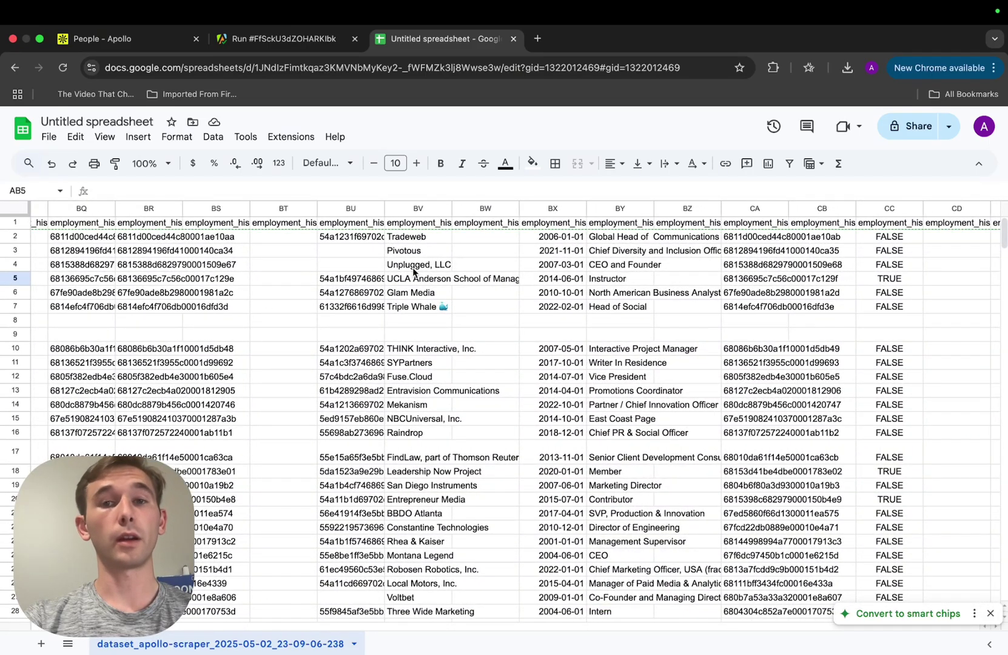
{"action": "key", "text": "super+z"}
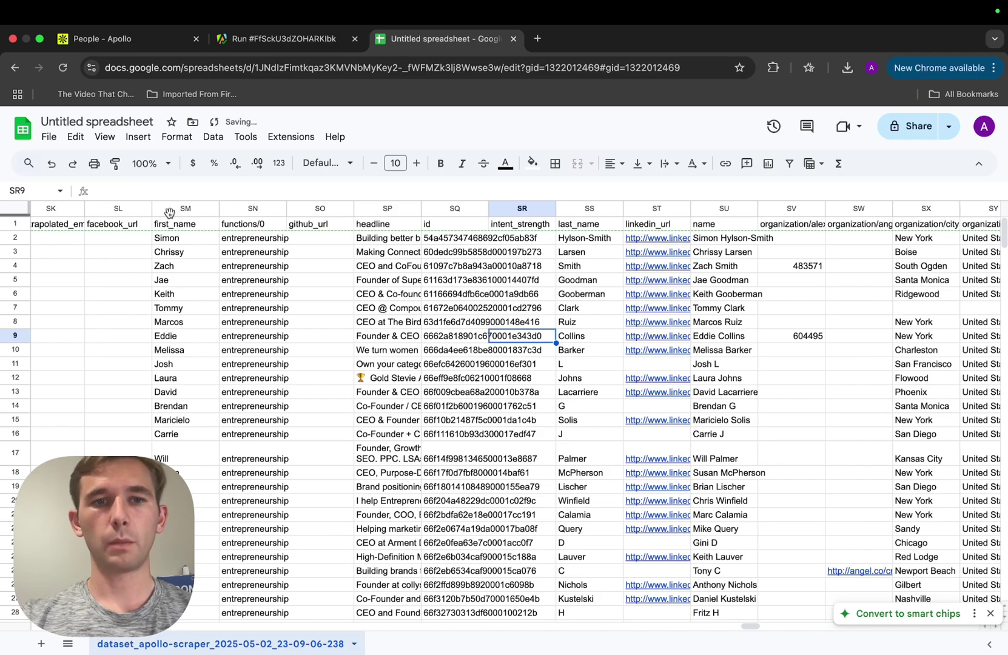
{"action": "left_click", "coordinate": [170, 209]}
{"action": "left_click", "coordinate": [561, 208]}
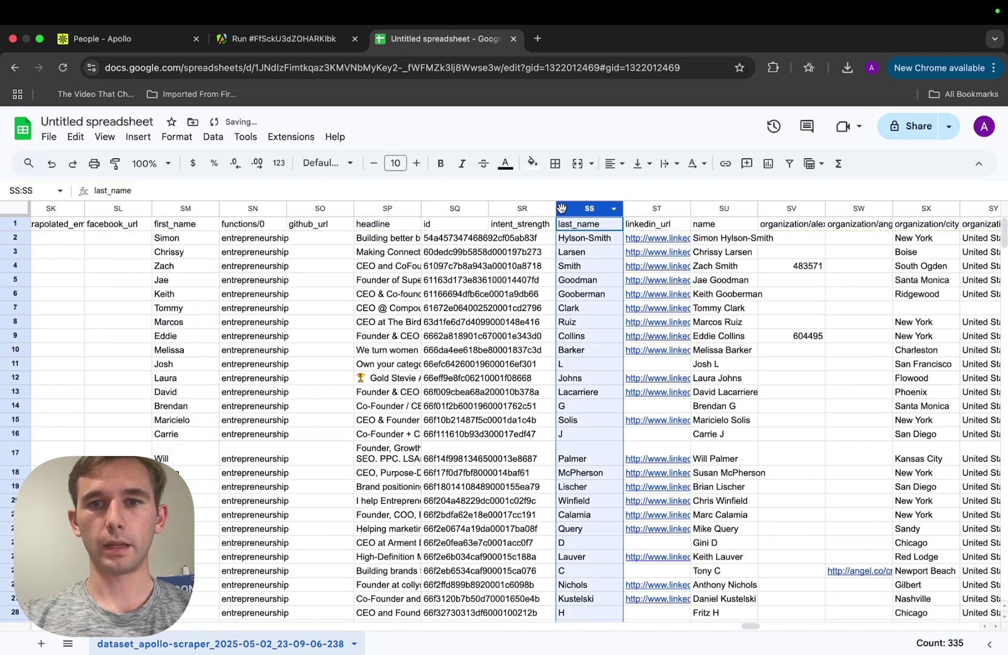
{"action": "left_click_drag", "start_coordinate": [562, 208], "coordinate": [246, 207]}
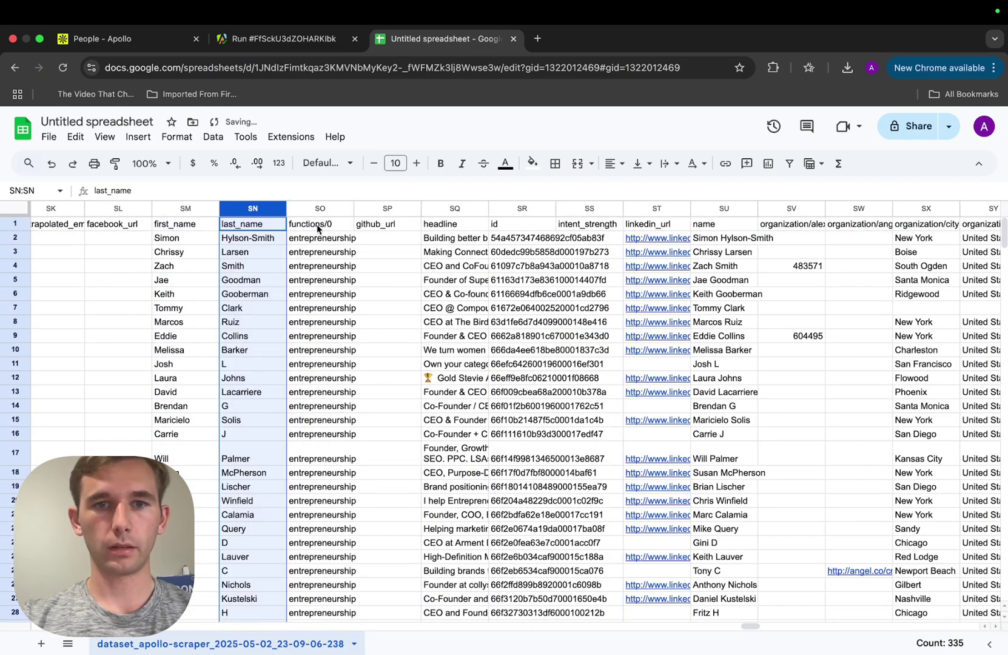
Delete the columns after last_name, from functions/0 through name and the organization country column.
{"action": "right_click", "coordinate": [303, 209]}
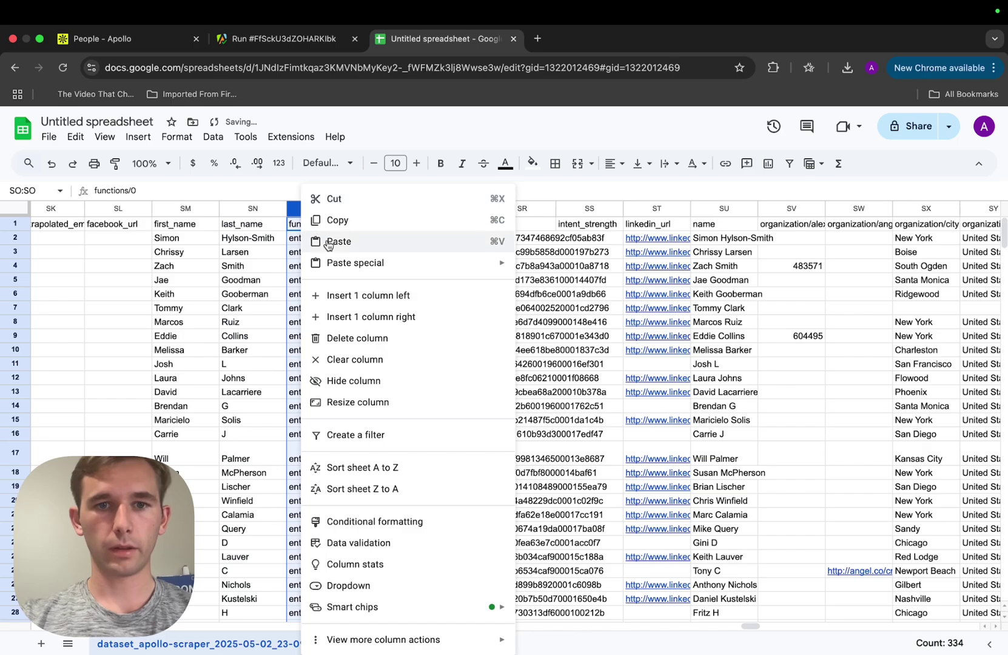
{"action": "left_click", "coordinate": [352, 339]}
{"action": "left_click", "coordinate": [319, 393]}
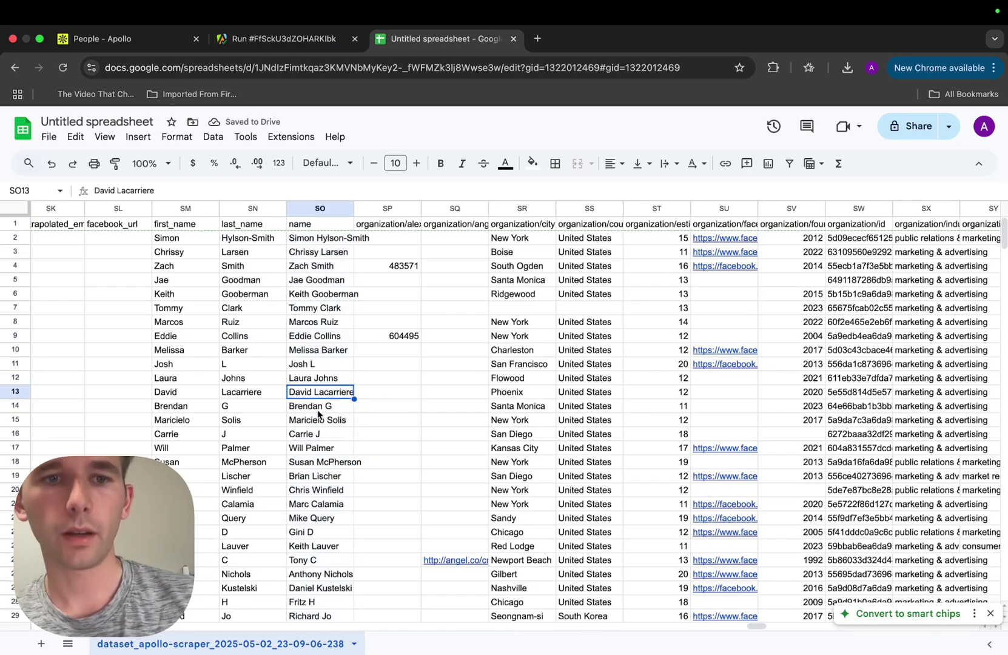
{"action": "right_click", "coordinate": [301, 210]}
{"action": "left_click", "coordinate": [351, 353]}
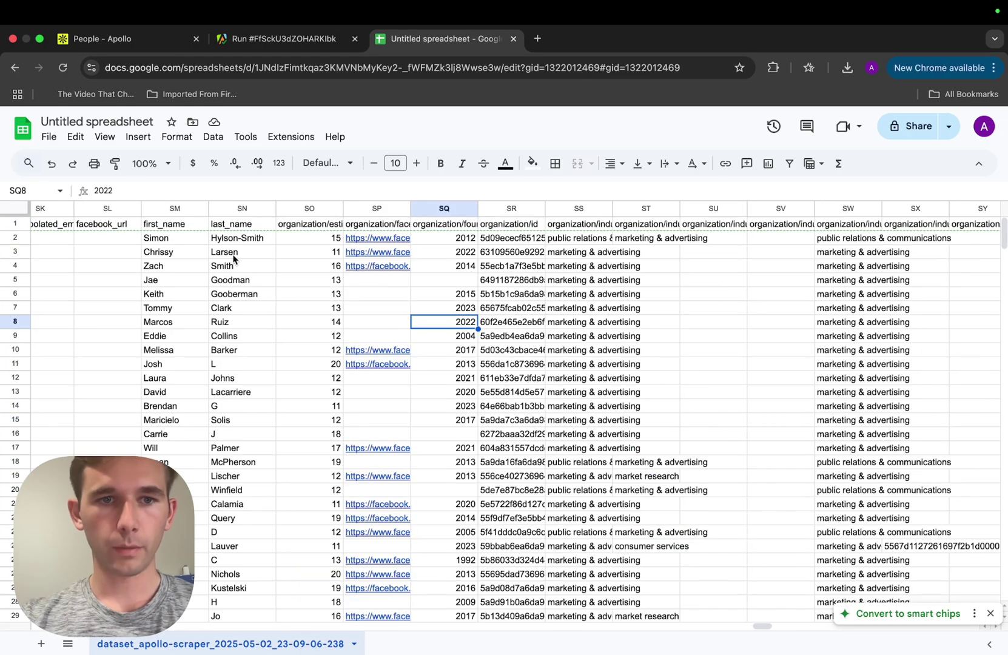
Move the first_name and last_name columns together to the start of the sheet as columns A and B.
{"action": "scroll", "coordinate": [235, 260], "scroll_direction": "left", "scroll_amount": 1}
{"action": "scroll", "coordinate": [233, 259], "scroll_direction": "right", "scroll_amount": 3}
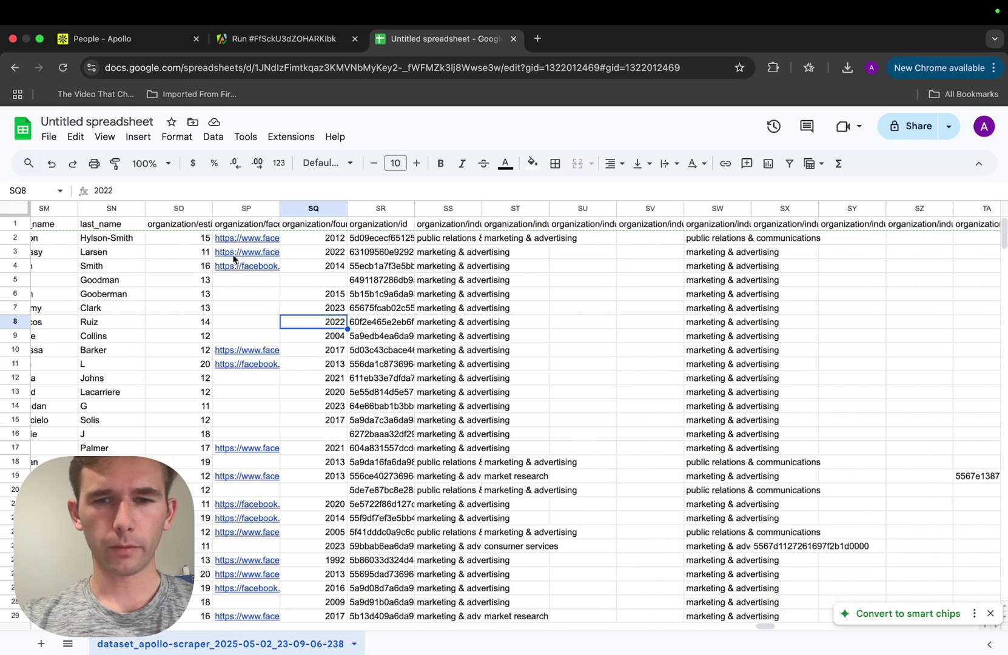
{"action": "scroll", "coordinate": [234, 260], "scroll_direction": "left", "scroll_amount": 4}
{"action": "left_click", "coordinate": [303, 212]}
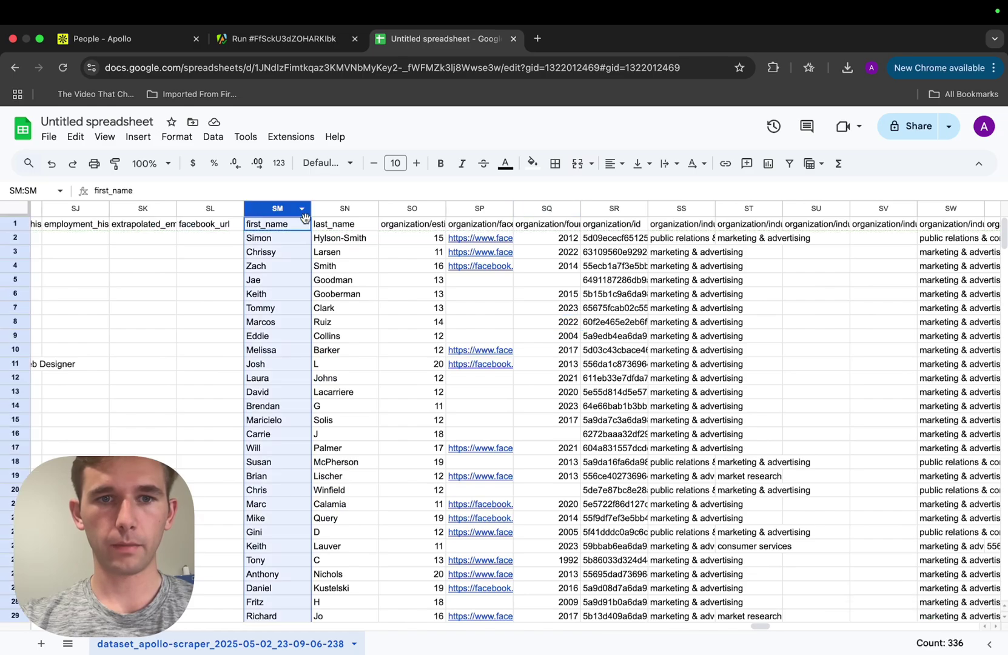
{"action": "left_click", "coordinate": [331, 213]}
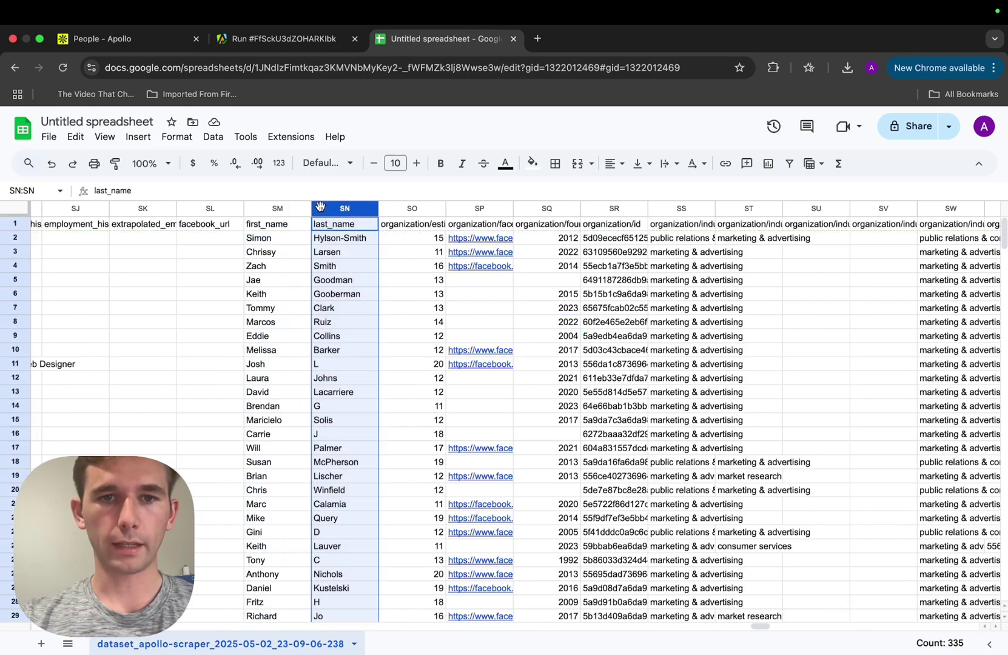
{"action": "left_click_drag", "start_coordinate": [257, 208], "coordinate": [322, 208]}
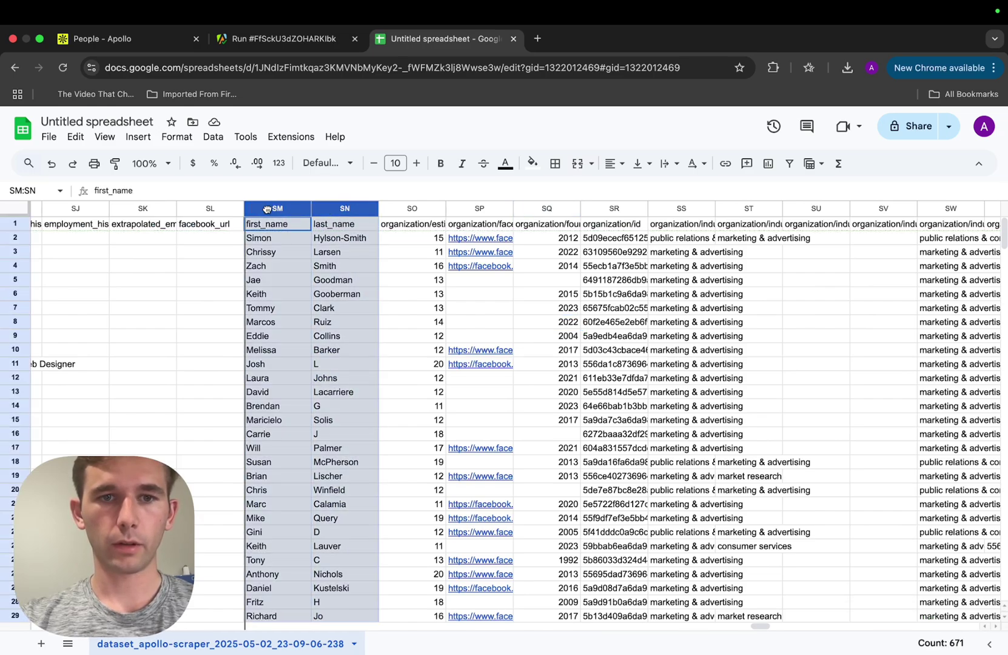
{"action": "scroll", "coordinate": [267, 209], "scroll_direction": "left", "scroll_amount": 20}
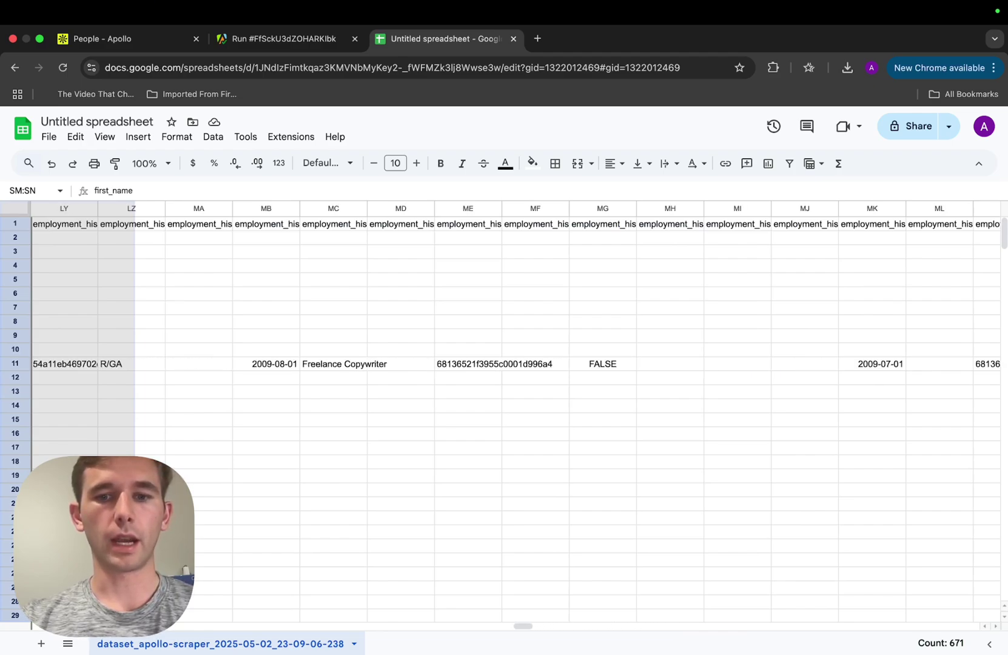
{"action": "left_click_drag", "start_coordinate": [61, 291], "coordinate": [66, 304]}
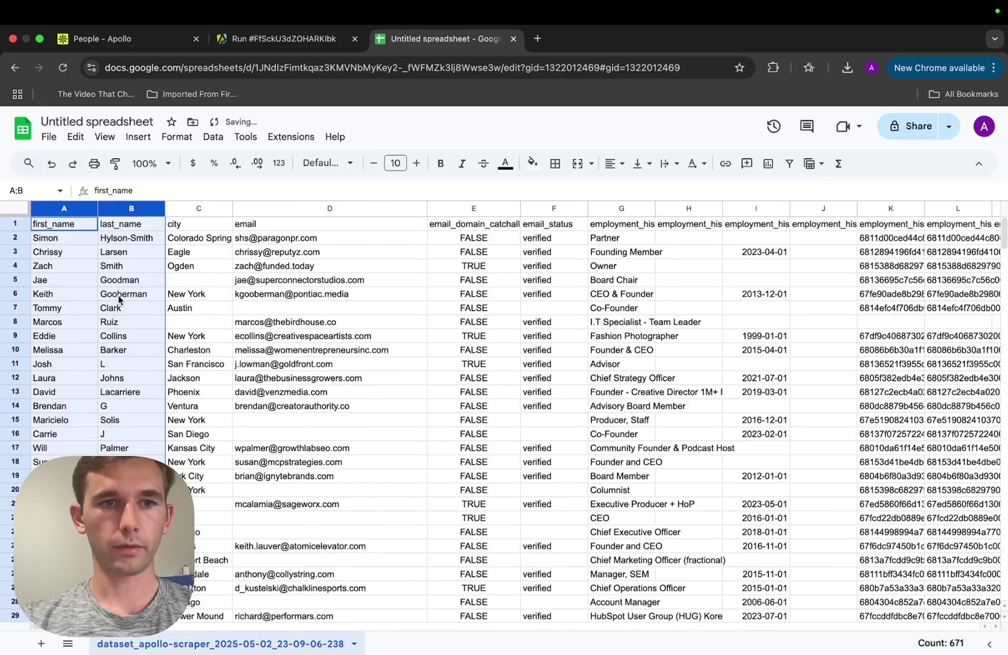
{"action": "left_click", "coordinate": [72, 266]}
Delete the city column and the email domain catchall column on either side of the email column.
{"action": "left_click", "coordinate": [176, 206]}
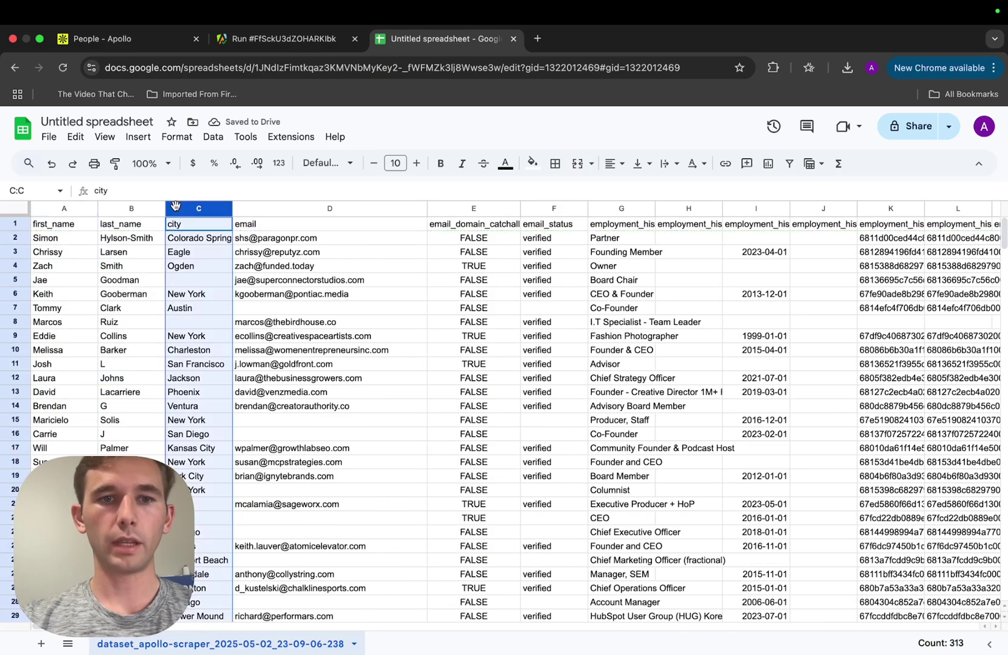
{"action": "right_click", "coordinate": [175, 207]}
{"action": "left_click", "coordinate": [202, 341]}
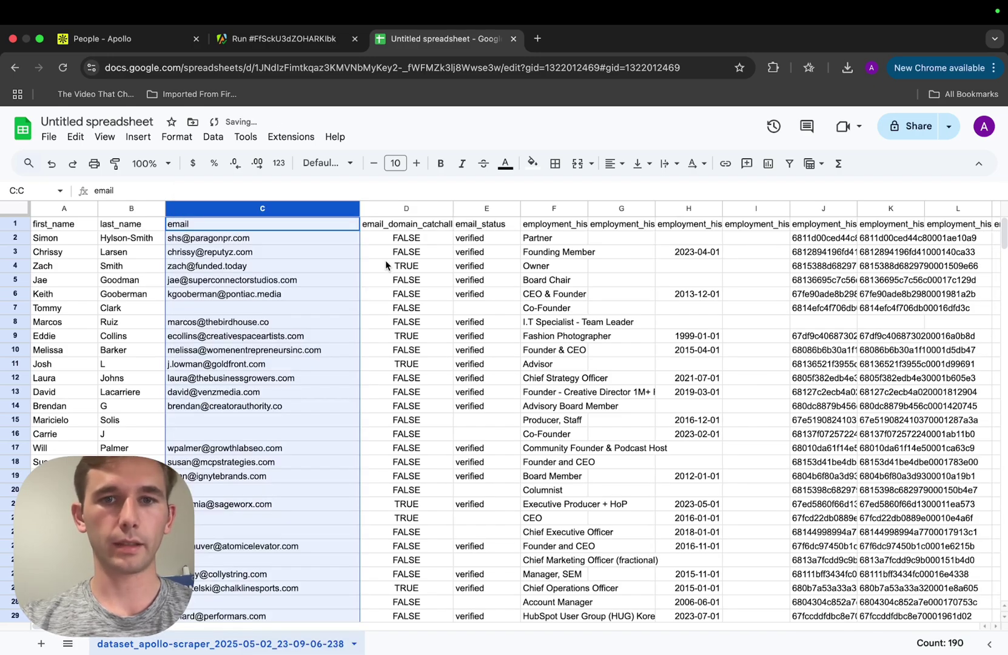
{"action": "right_click", "coordinate": [384, 211]}
{"action": "left_click", "coordinate": [419, 338]}
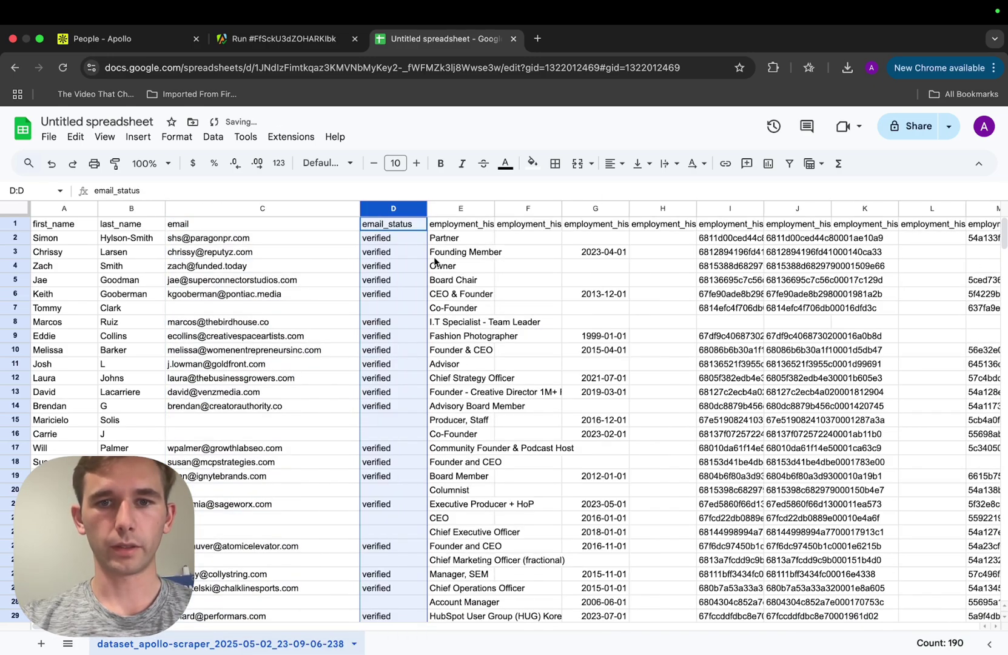
{"action": "left_click", "coordinate": [389, 280]}
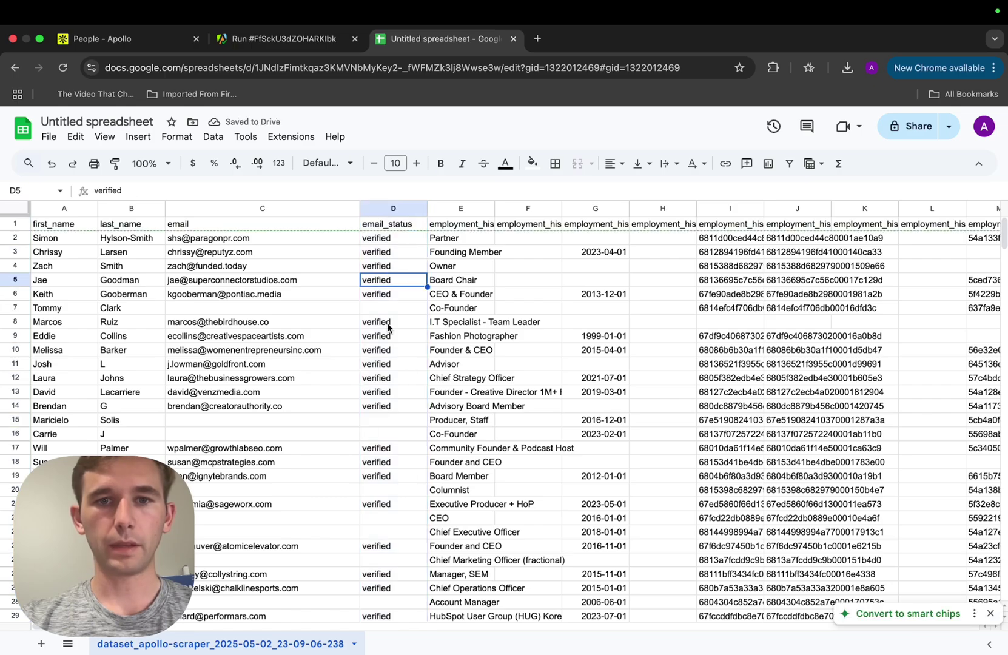
Delete the employment history columns from employment_history/1/title up to, but not including, employment_history/2/grade_level.
{"action": "left_click", "coordinate": [462, 213]}
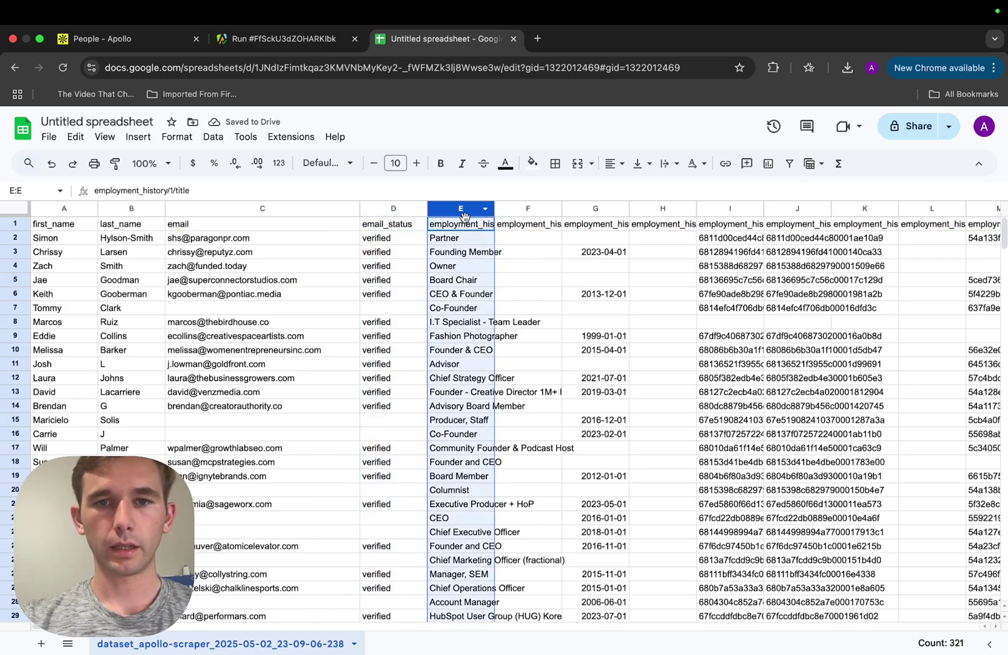
{"action": "right_click", "coordinate": [464, 217]}
{"action": "left_click", "coordinate": [476, 340]}
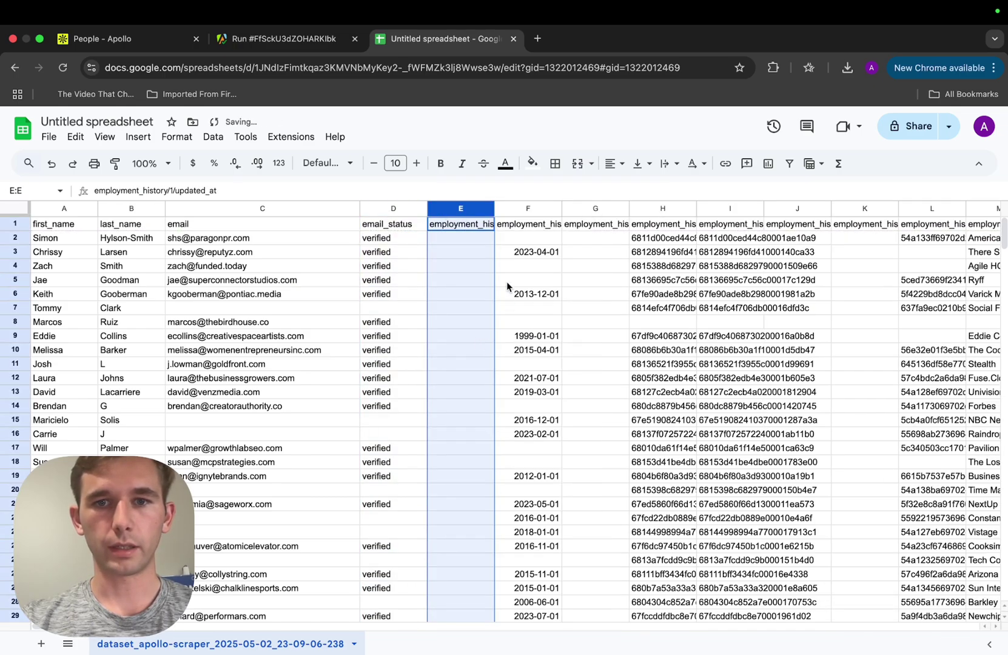
{"action": "right_click", "coordinate": [461, 211]}
{"action": "left_click", "coordinate": [495, 337]}
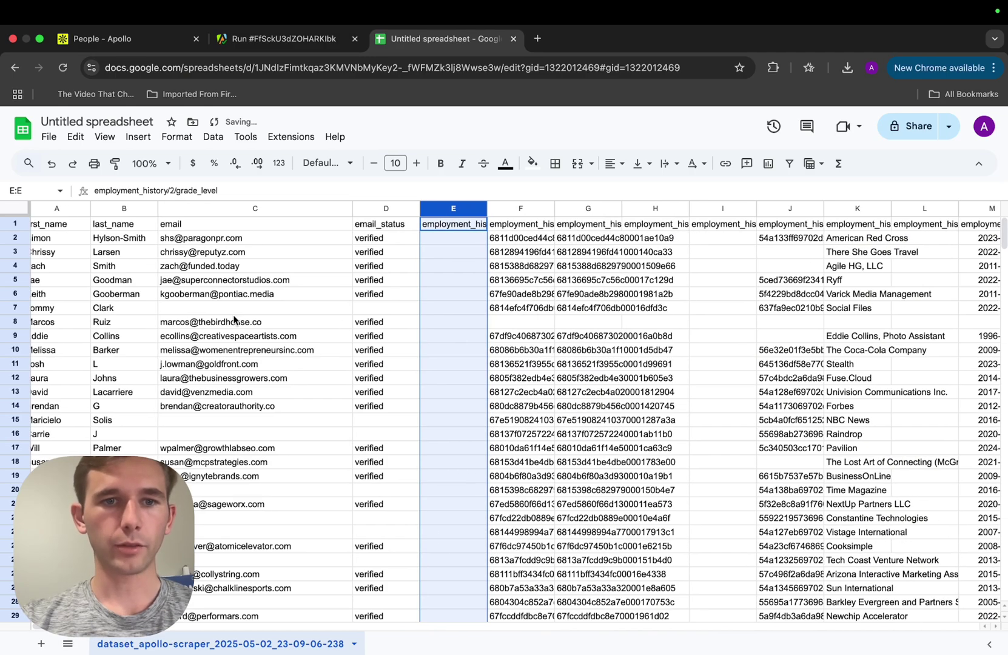
Review the name, email and email_status columns and the employment history columns that follow them.
{"action": "scroll", "coordinate": [234, 320], "scroll_direction": "left", "scroll_amount": 1}
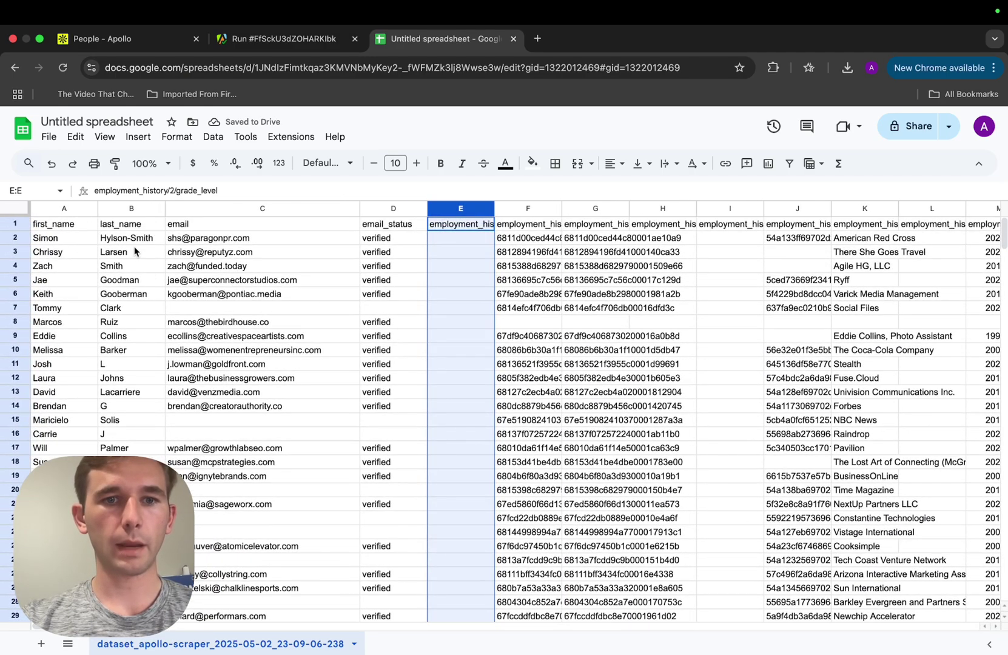
{"action": "left_click", "coordinate": [218, 240]}
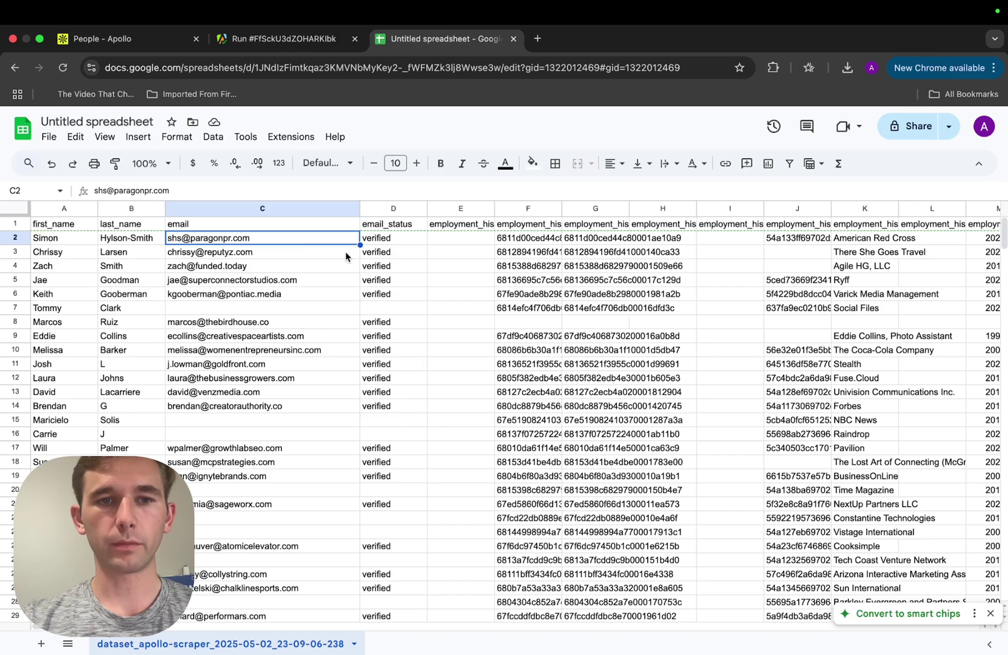
{"action": "left_click", "coordinate": [391, 241]}
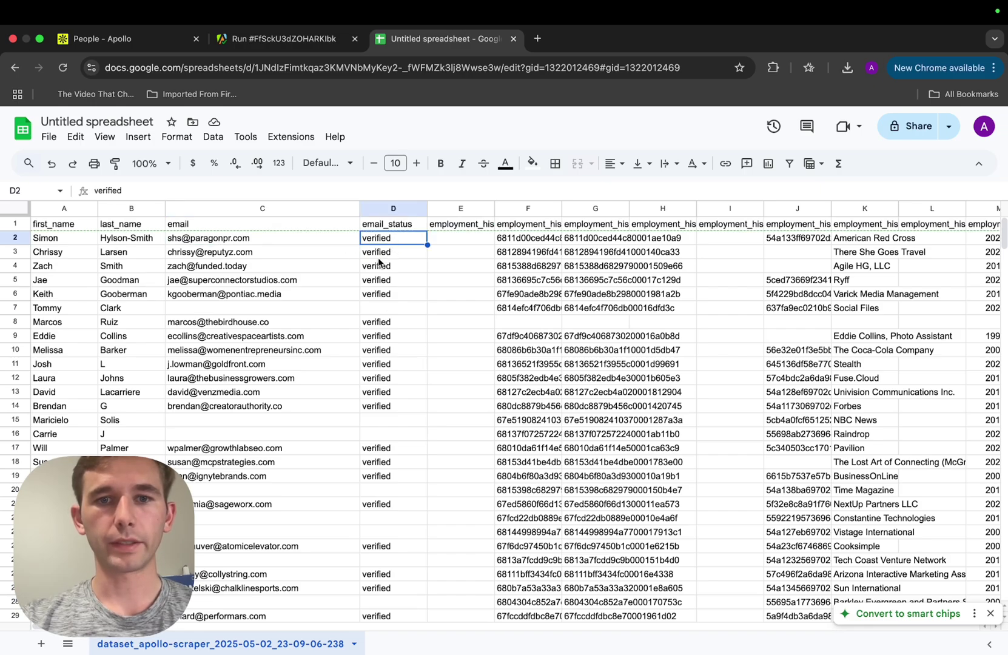
{"action": "scroll", "coordinate": [504, 259], "scroll_direction": "right", "scroll_amount": 5}
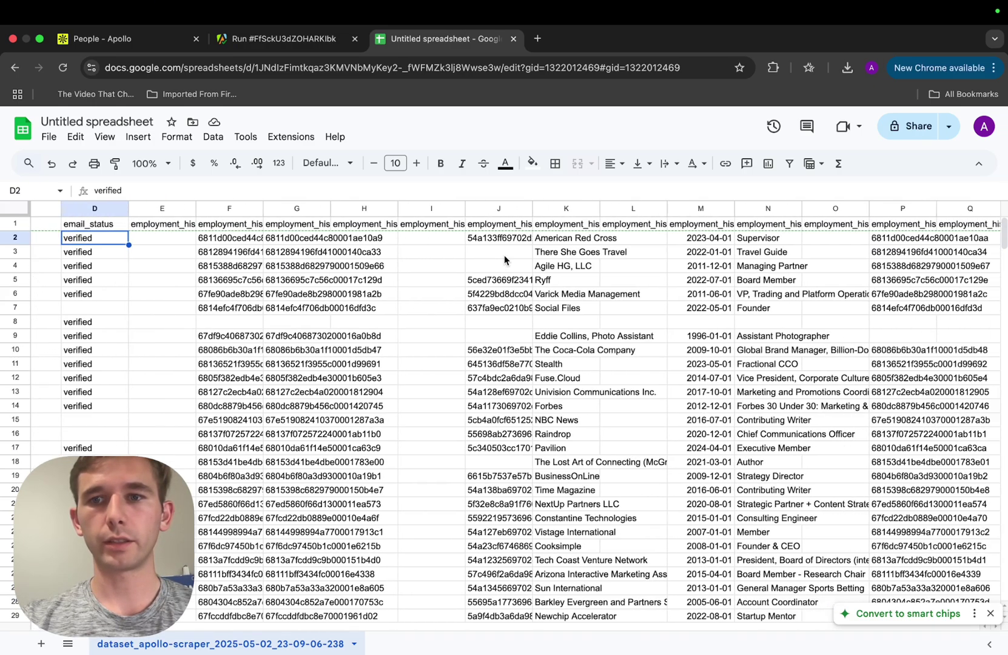
{"action": "scroll", "coordinate": [505, 254], "scroll_direction": "right", "scroll_amount": 4}
{"action": "scroll", "coordinate": [504, 254], "scroll_direction": "left", "scroll_amount": 5}
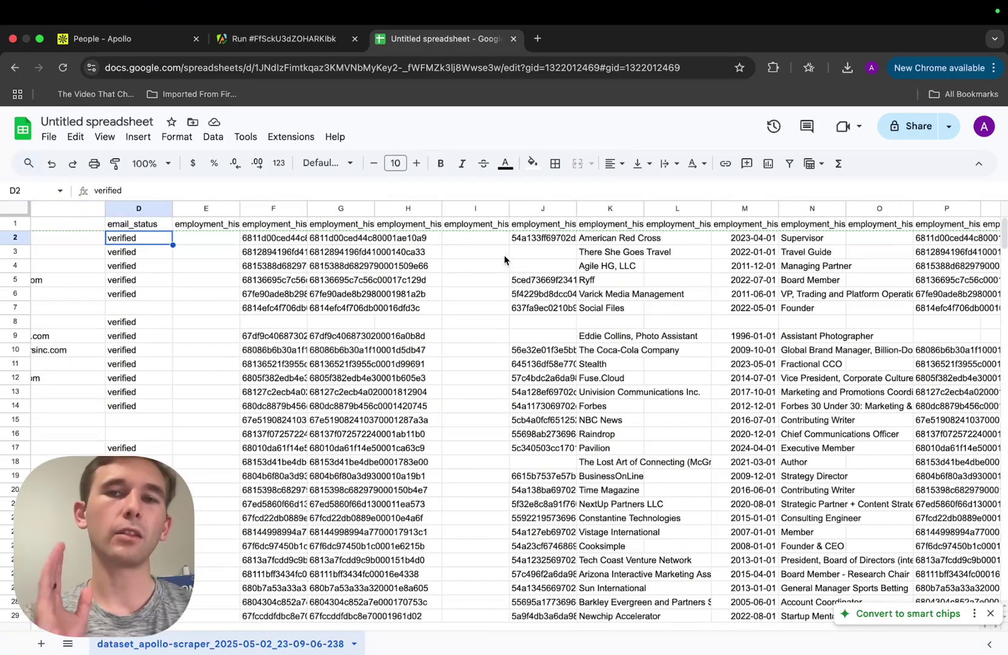
{"action": "scroll", "coordinate": [504, 260], "scroll_direction": "left", "scroll_amount": 1}
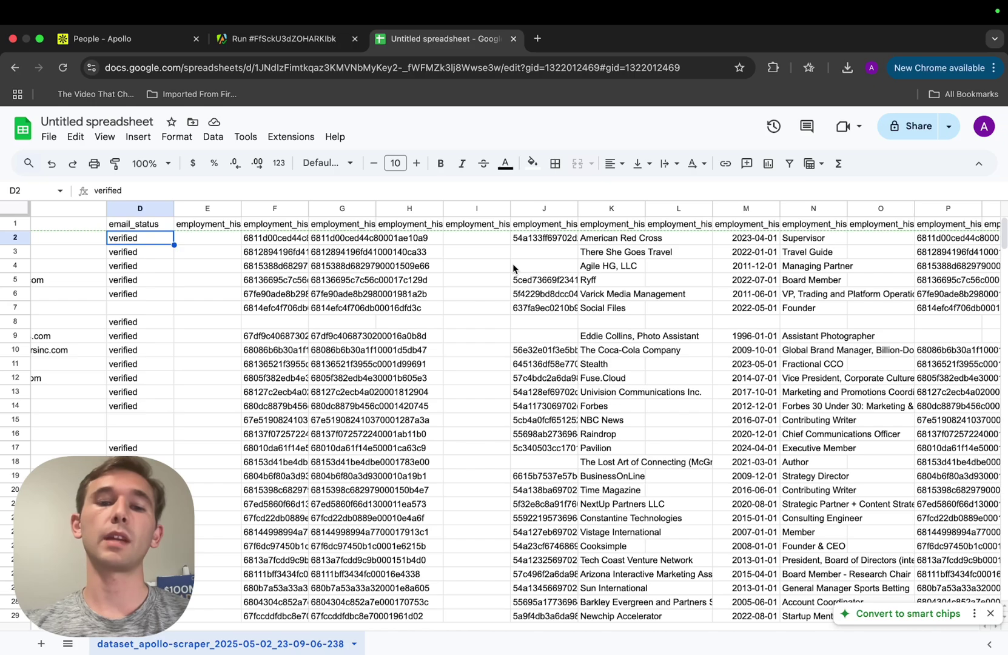
{"action": "scroll", "coordinate": [513, 263], "scroll_direction": "left", "scroll_amount": 5}
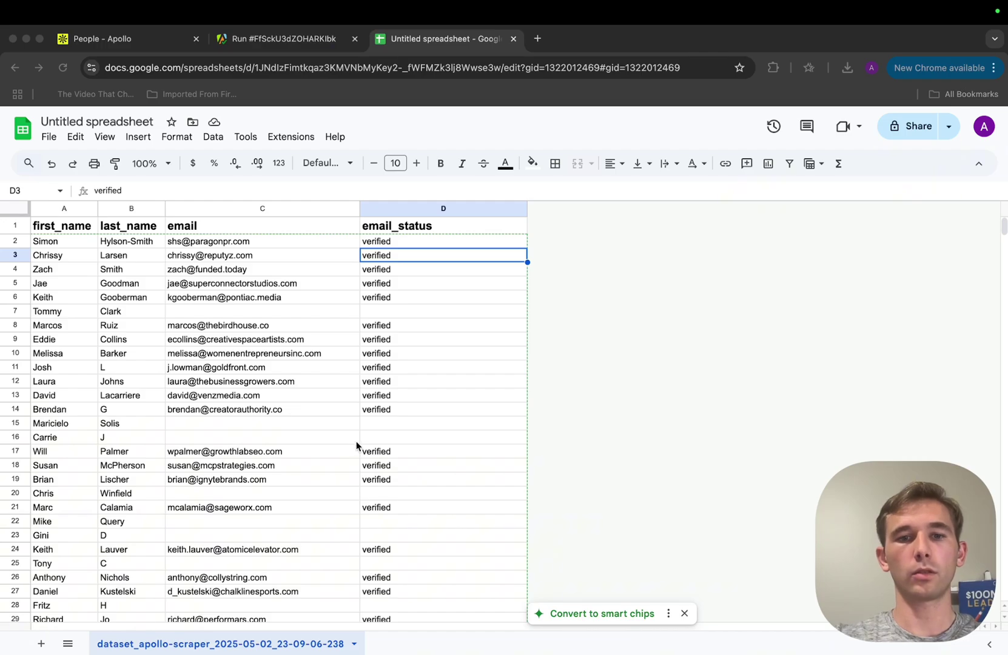
Scan the lead rows for contacts that have no email address or verified status.
{"action": "scroll", "coordinate": [356, 445], "scroll_direction": "down", "scroll_amount": 10}
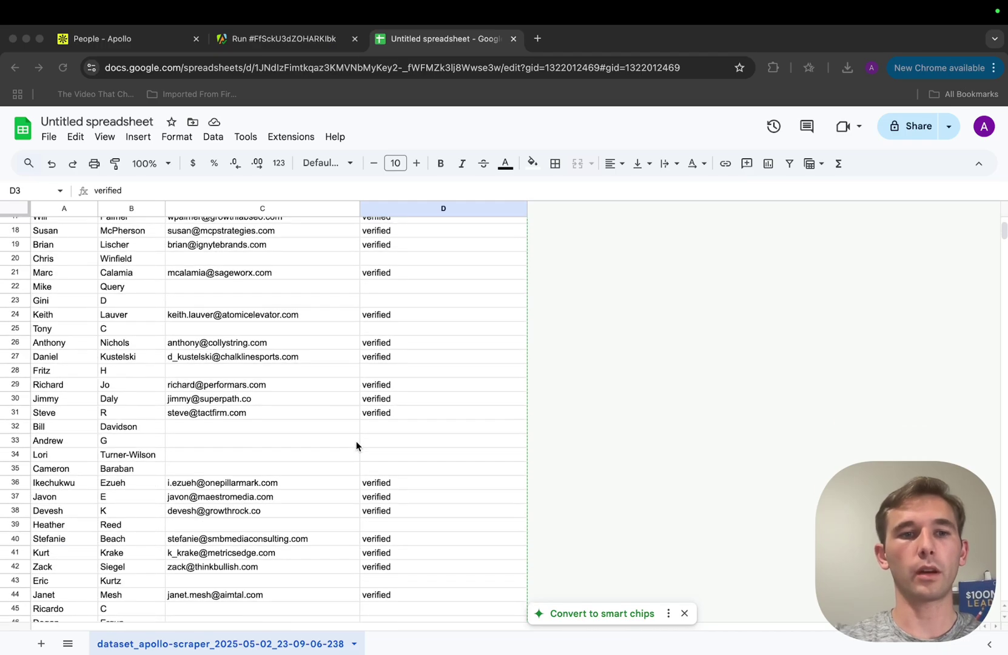
{"action": "scroll", "coordinate": [356, 446], "scroll_direction": "up", "scroll_amount": 10}
{"action": "scroll", "coordinate": [358, 443], "scroll_direction": "down", "scroll_amount": 1}
{"action": "scroll", "coordinate": [346, 400], "scroll_direction": "up", "scroll_amount": 1}
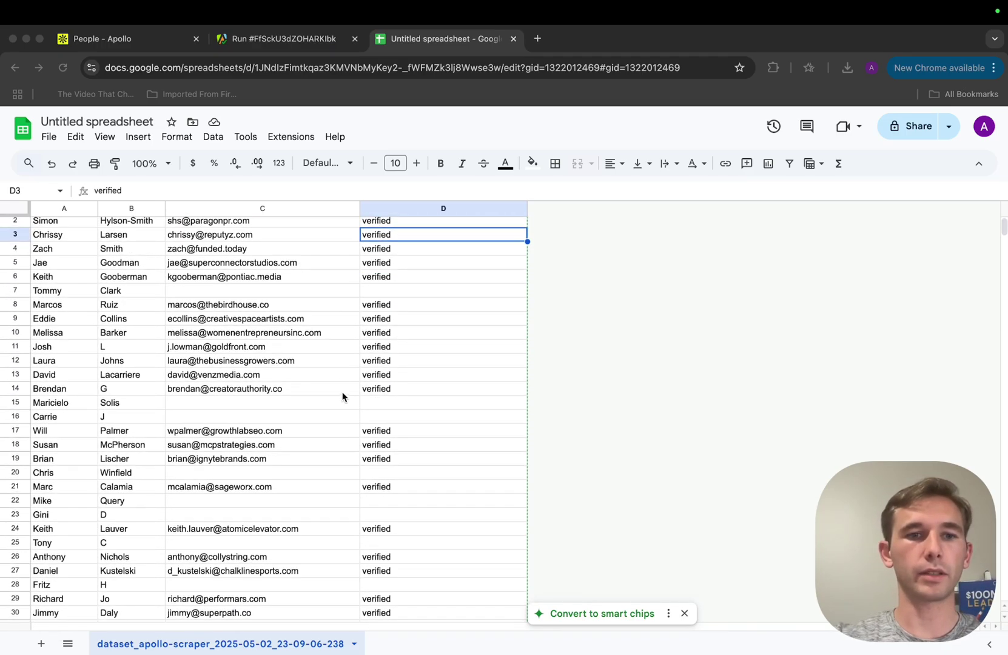
{"action": "left_click", "coordinate": [129, 295]}
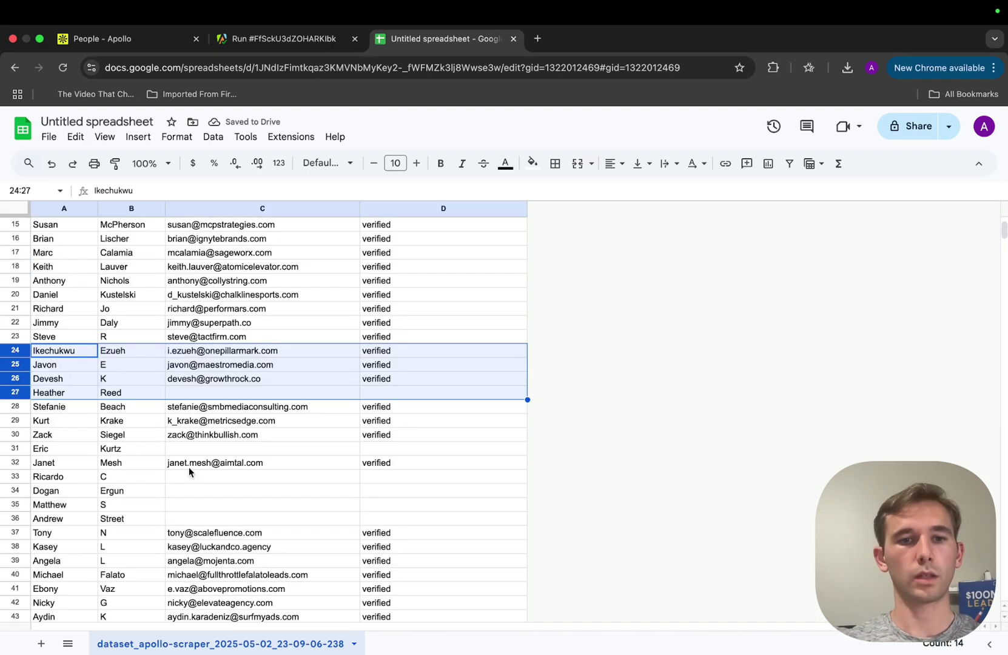
{"action": "scroll", "coordinate": [189, 467], "scroll_direction": "down", "scroll_amount": 2}
{"action": "left_click", "coordinate": [176, 418]}
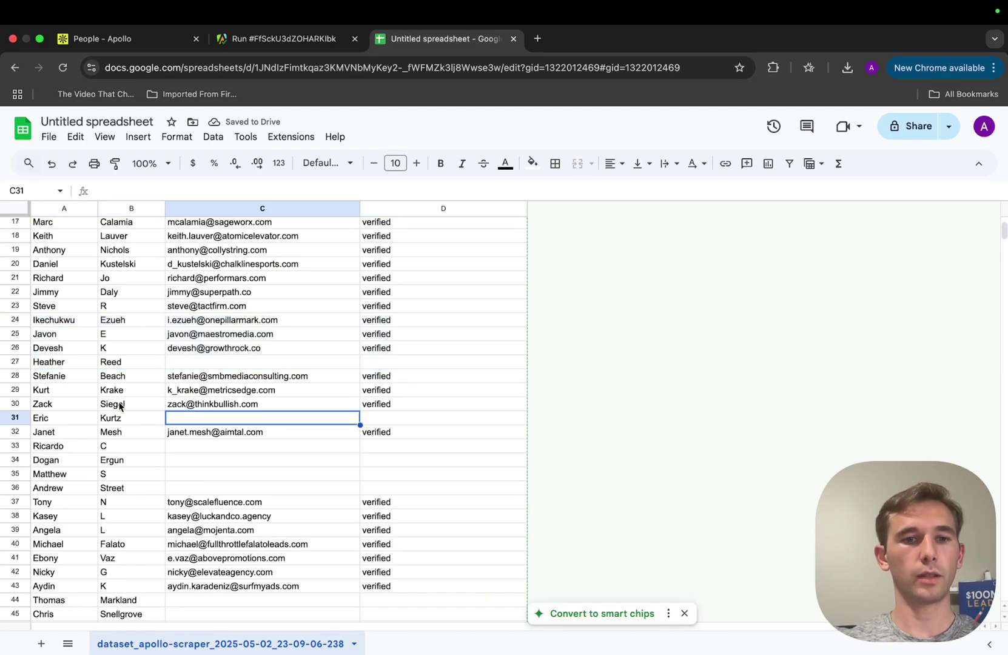
Delete the lead rows without an email address: row 31, rows 32 to 35, and row 27.
{"action": "right_click", "coordinate": [15, 422]}
{"action": "left_click", "coordinate": [52, 456]}
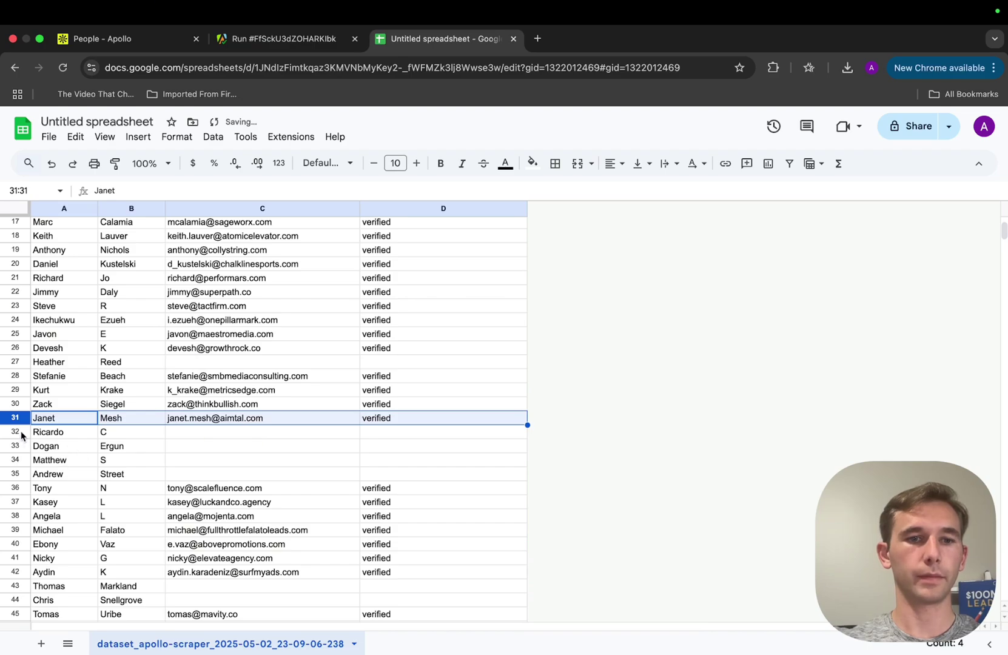
{"action": "left_click_drag", "start_coordinate": [21, 436], "coordinate": [20, 474]}
{"action": "right_click", "coordinate": [20, 475]}
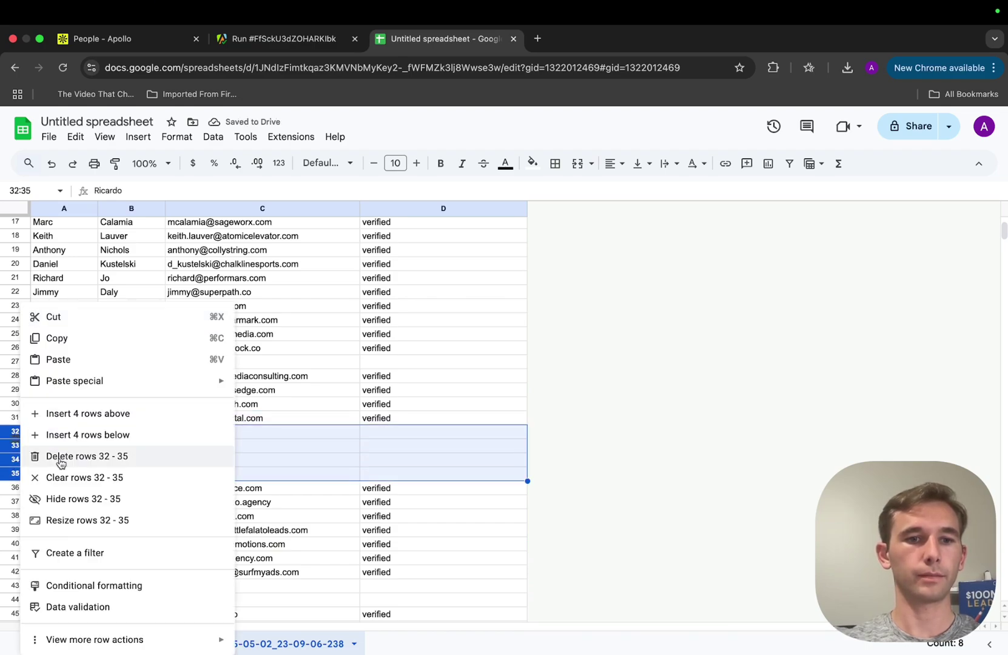
{"action": "left_click", "coordinate": [77, 456]}
{"action": "scroll", "coordinate": [139, 455], "scroll_direction": "down", "scroll_amount": 2}
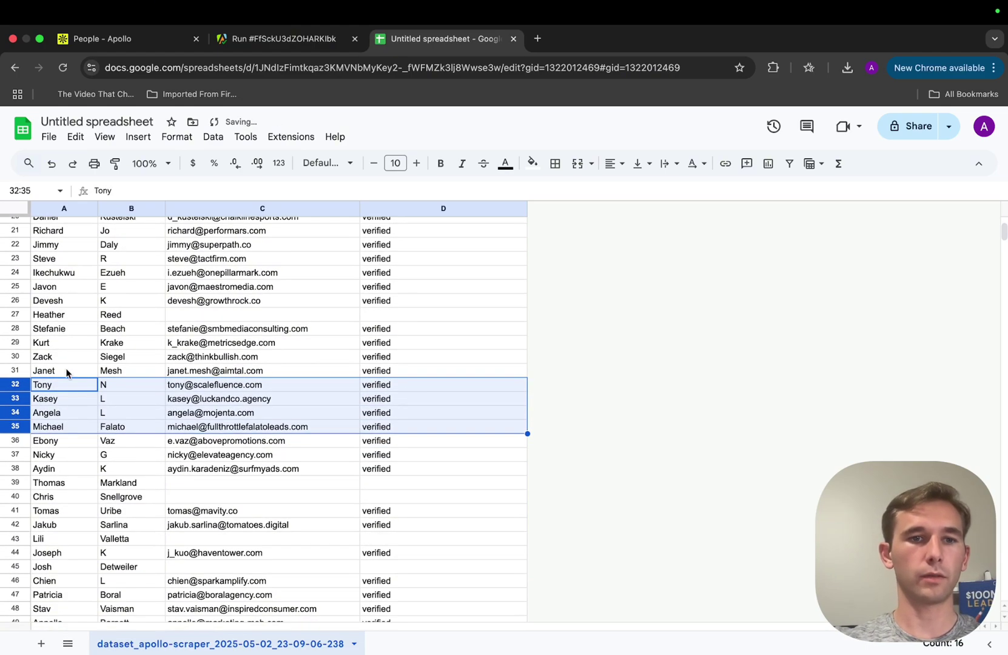
{"action": "right_click", "coordinate": [21, 317]}
{"action": "left_click", "coordinate": [80, 454]}
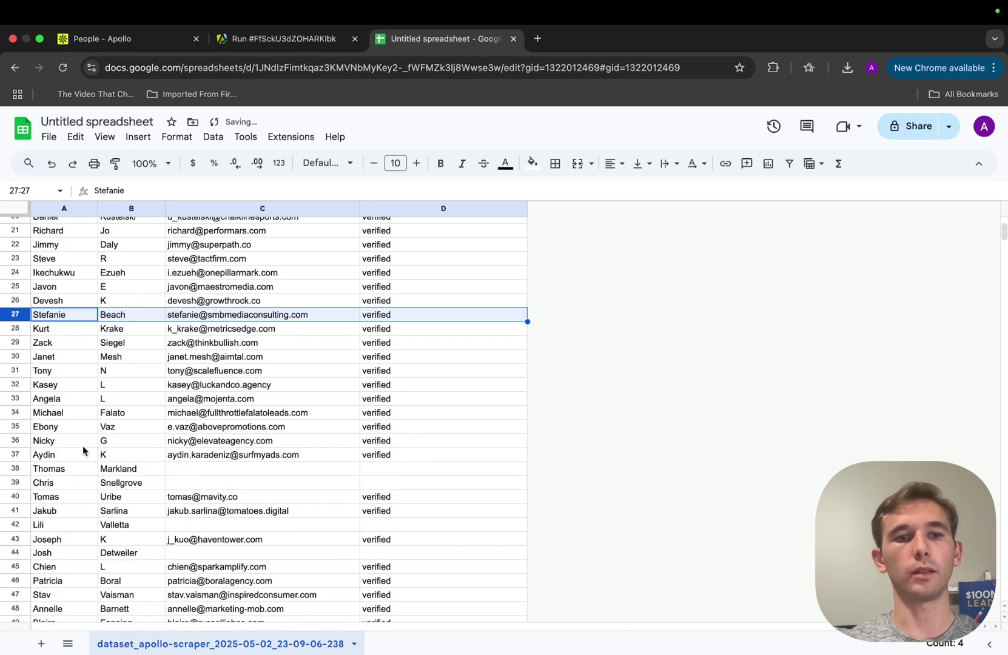
Review the cleaned lead list, checking that every row has an email address and a verified status.
{"action": "scroll", "coordinate": [298, 405], "scroll_direction": "up", "scroll_amount": 10}
{"action": "left_click", "coordinate": [291, 437]}
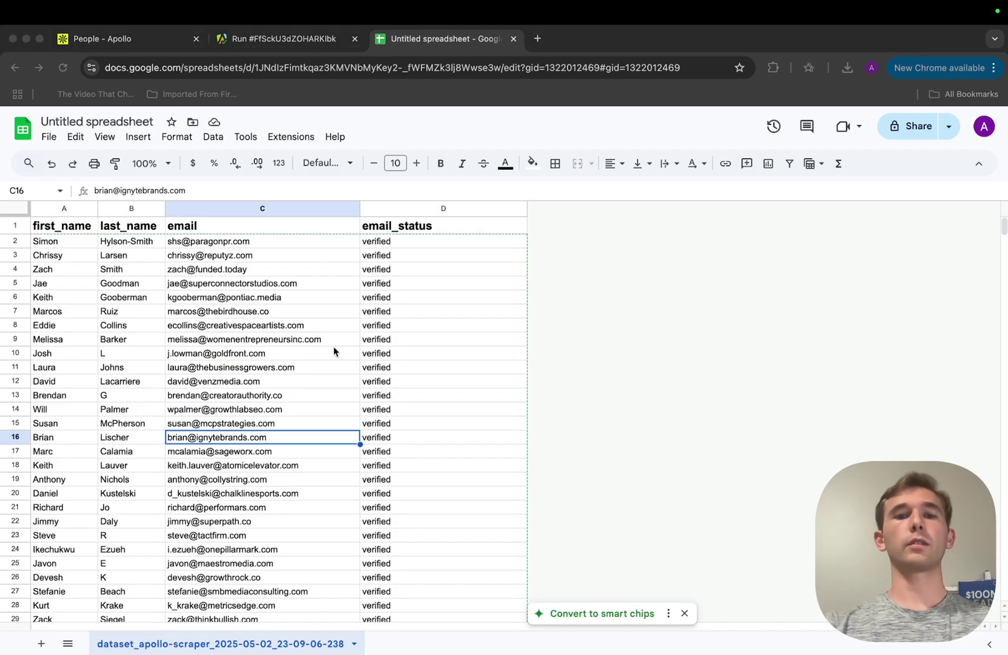
{"action": "scroll", "coordinate": [336, 341], "scroll_direction": "down", "scroll_amount": 10}
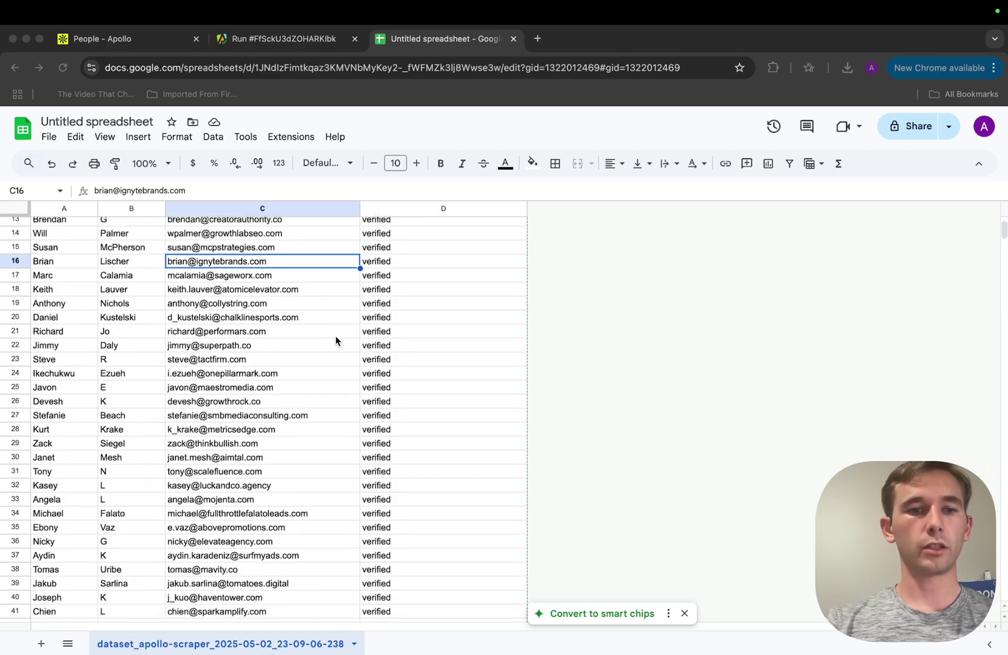
{"action": "scroll", "coordinate": [335, 341], "scroll_direction": "down", "scroll_amount": 4}
{"action": "scroll", "coordinate": [335, 341], "scroll_direction": "up", "scroll_amount": 3}
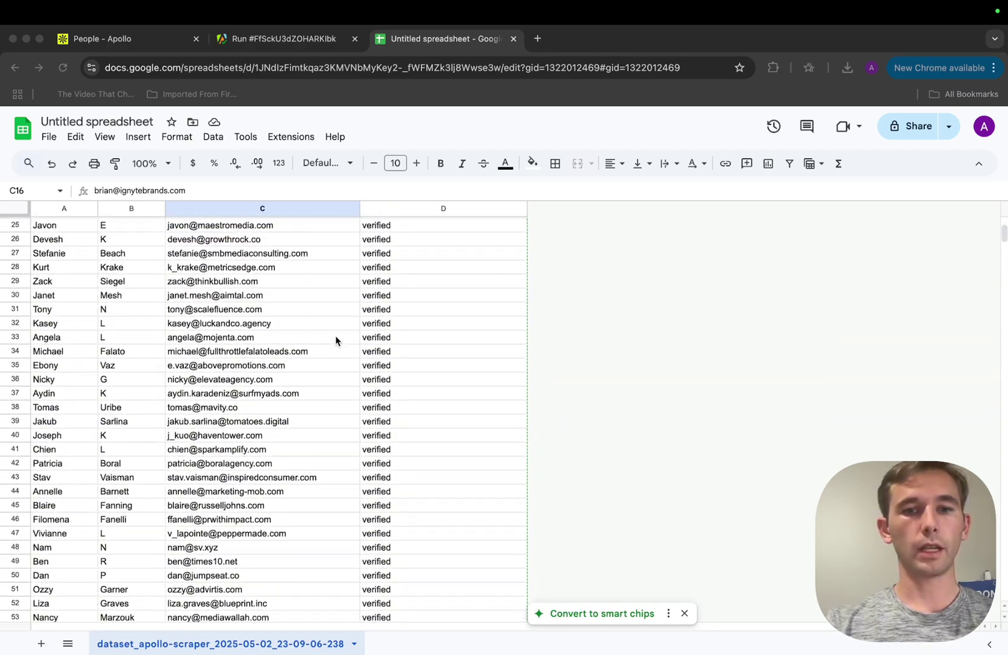
{"action": "scroll", "coordinate": [335, 341], "scroll_direction": "up", "scroll_amount": 7}
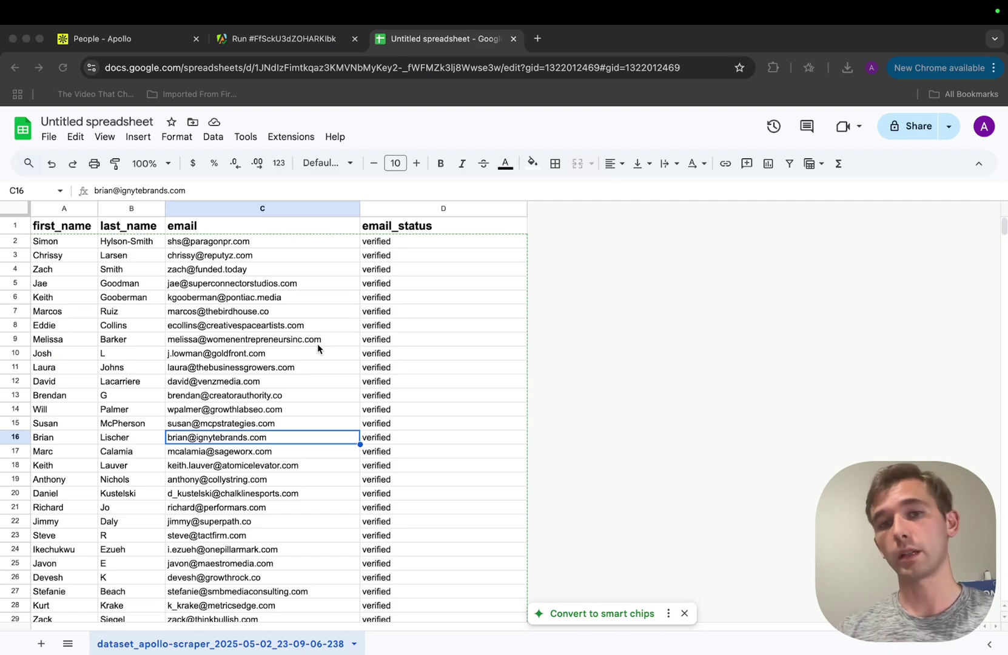
Search Google for "reoon email" in a new browser tab and open Reoon Email Verifier's Sign UP result.
{"action": "left_click", "coordinate": [538, 38]}
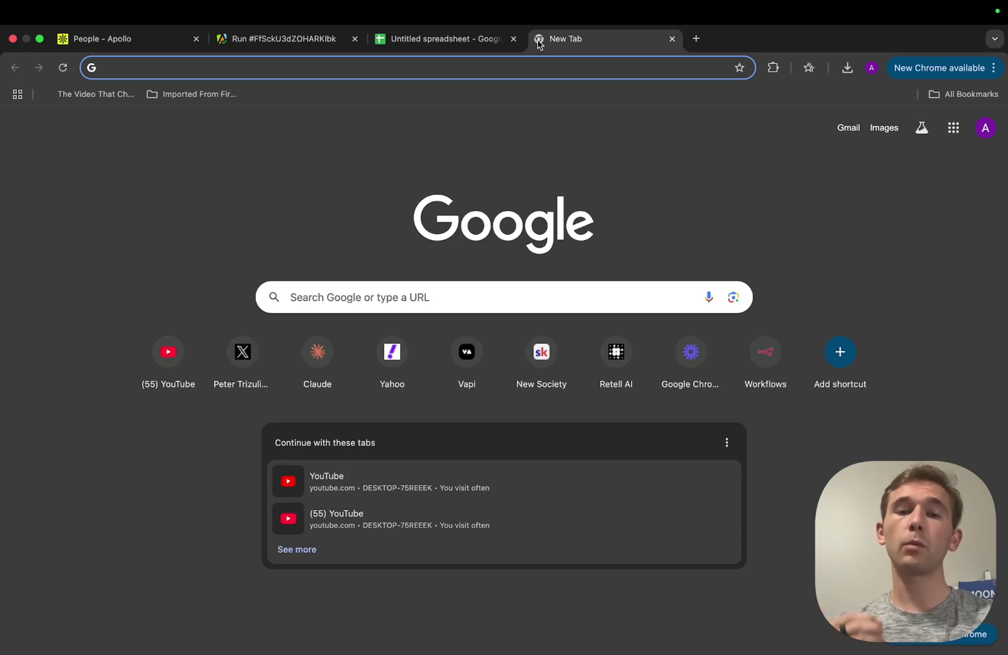
{"action": "type", "text": "reoo"}
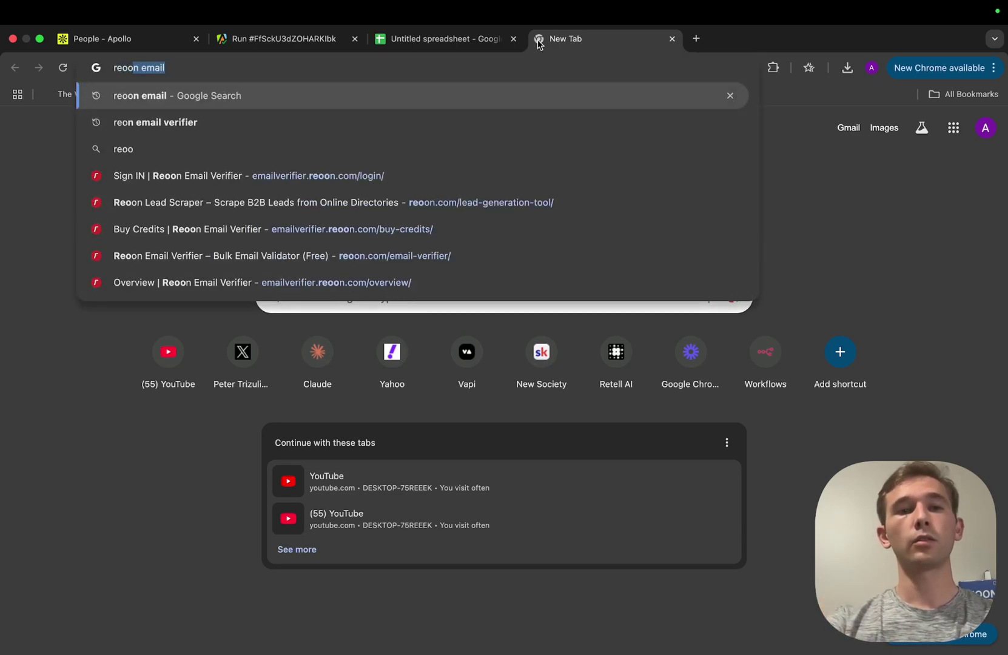
{"action": "key", "text": "Return"}
{"action": "scroll", "coordinate": [295, 331], "scroll_direction": "down", "scroll_amount": 3}
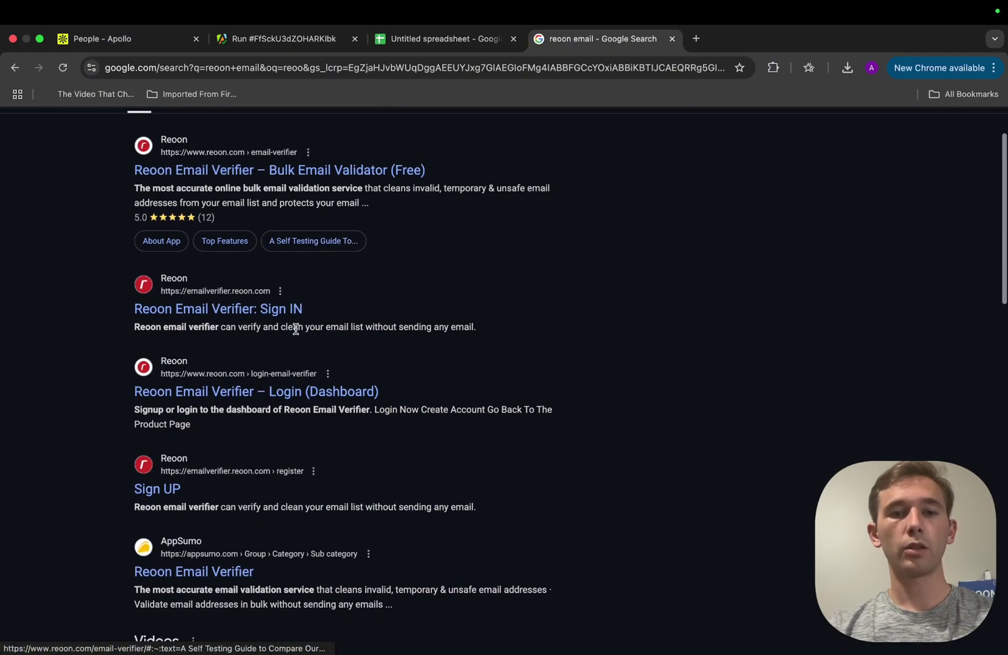
{"action": "scroll", "coordinate": [295, 329], "scroll_direction": "up", "scroll_amount": 1}
{"action": "left_click", "coordinate": [167, 506]}
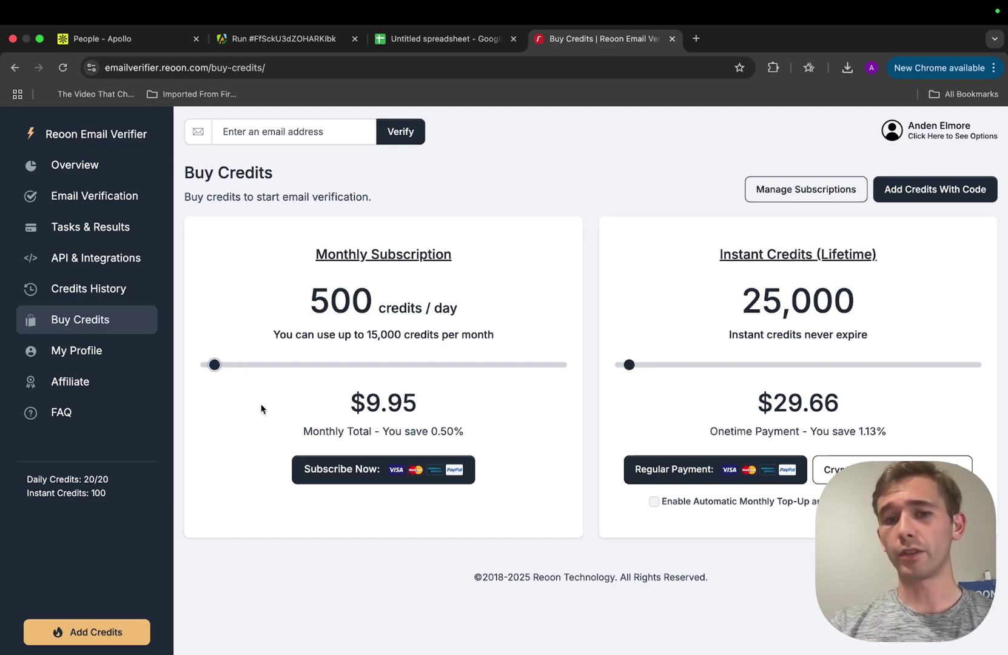
Examine Reoon's monthly subscription credit options and the direct-submit email field for bulk verification.
{"action": "left_click_drag", "start_coordinate": [219, 364], "coordinate": [223, 364]}
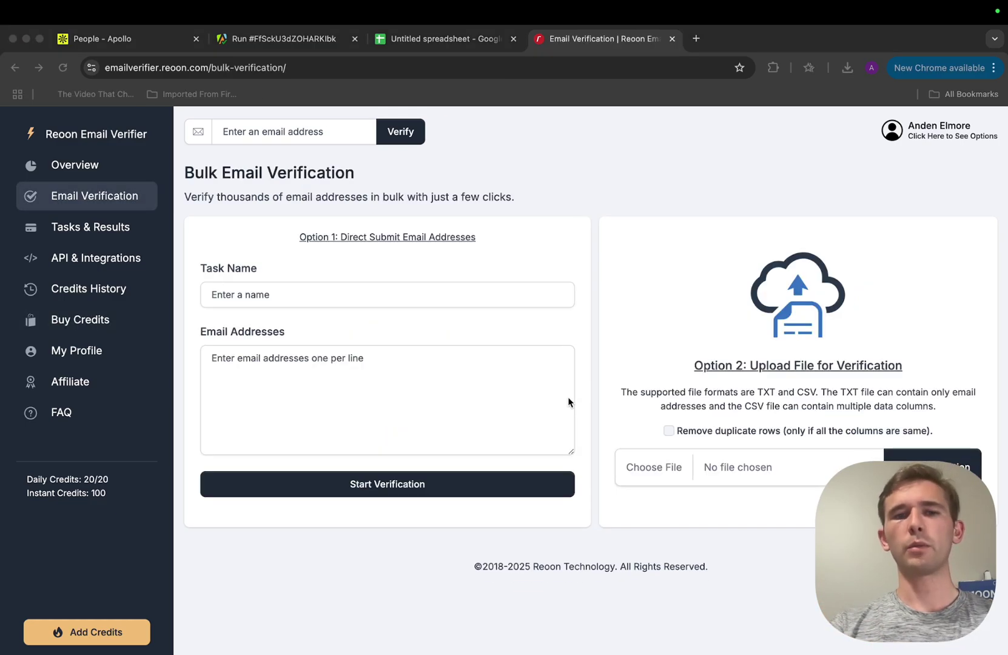
{"action": "left_click", "coordinate": [420, 371]}
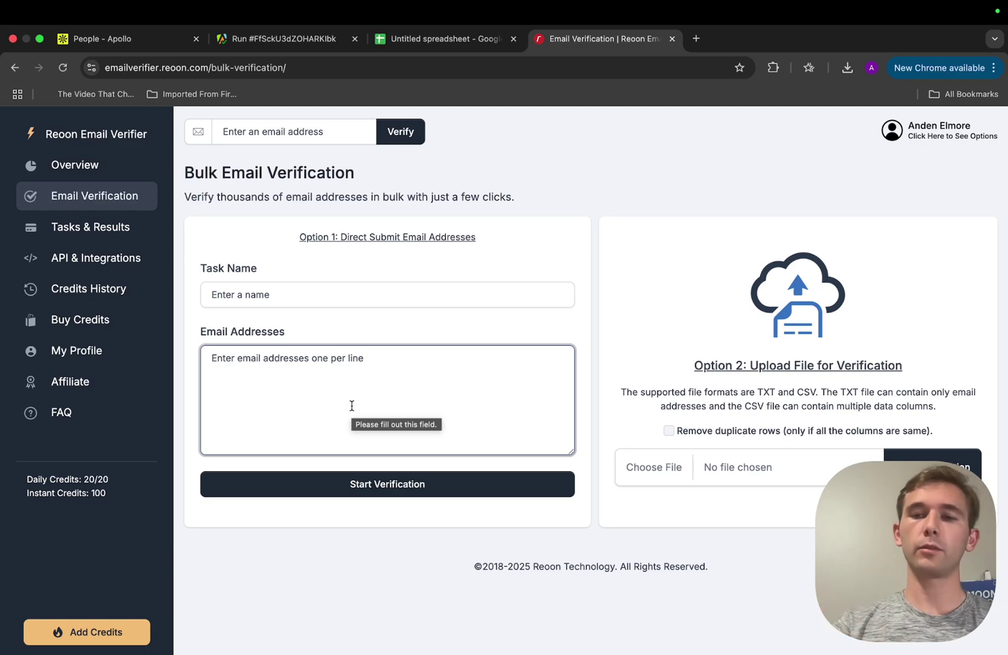
{"action": "left_click", "coordinate": [611, 331]}
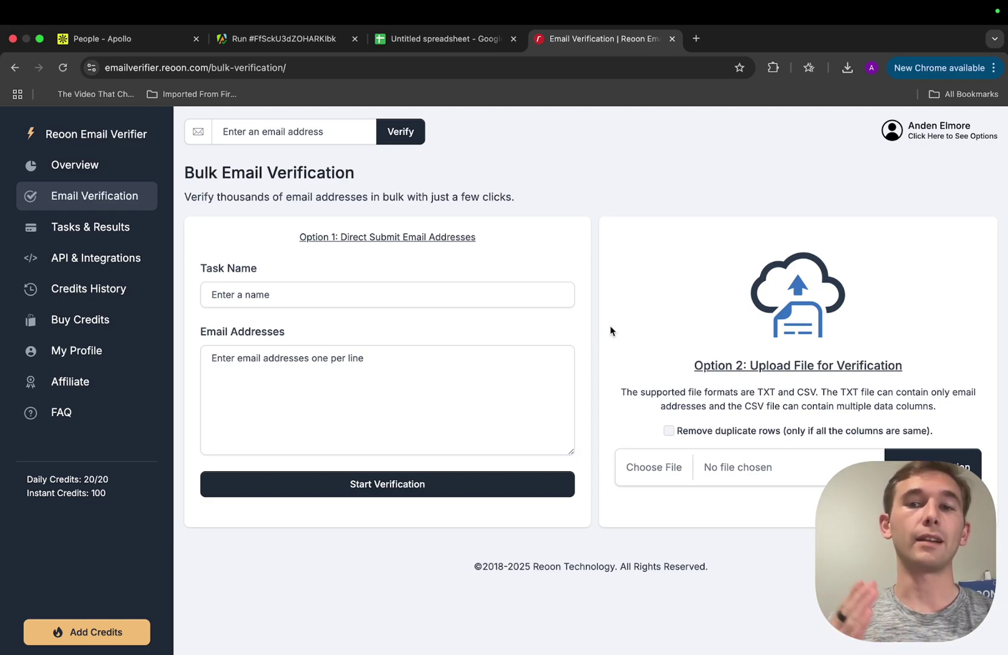
Switch to the lead spreadsheet in Google Sheets and download it as a comma-separated values (.csv) file.
{"action": "left_click", "coordinate": [448, 39]}
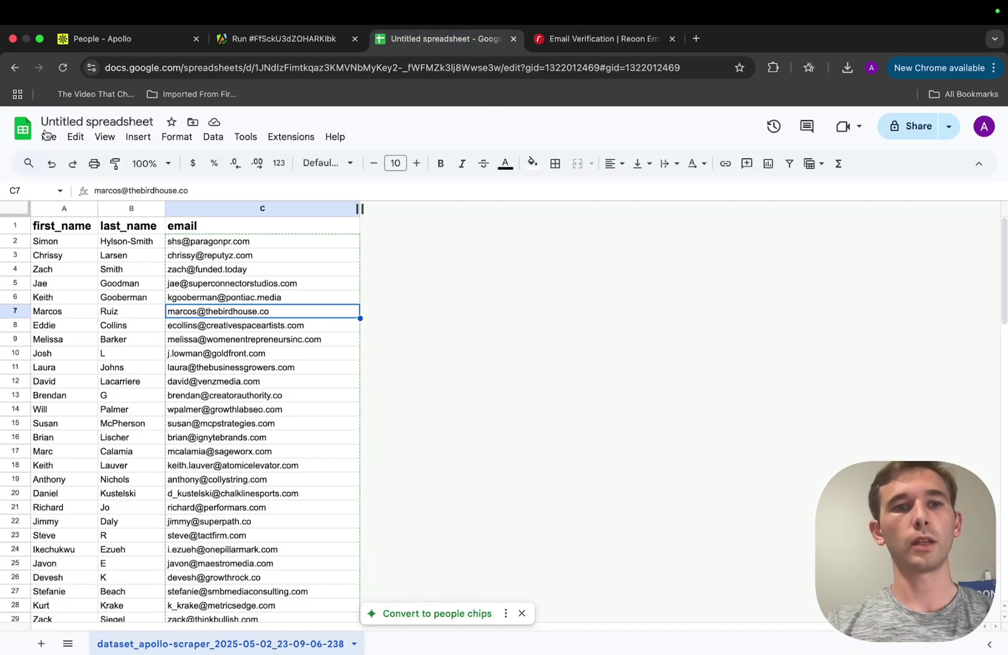
{"action": "left_click", "coordinate": [48, 137]}
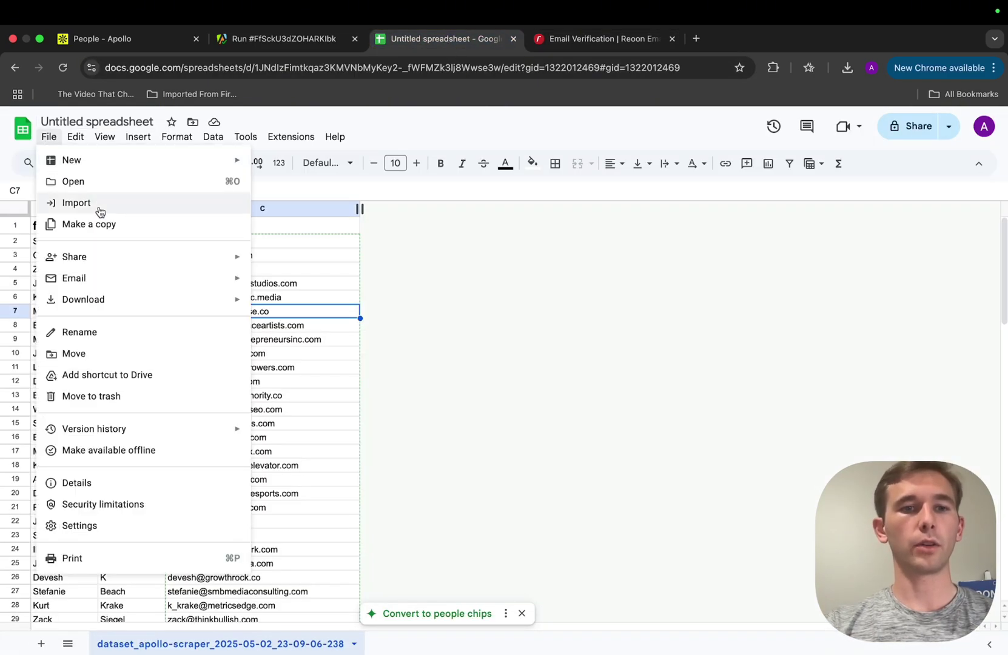
{"action": "mouse_move", "coordinate": [122, 299]}
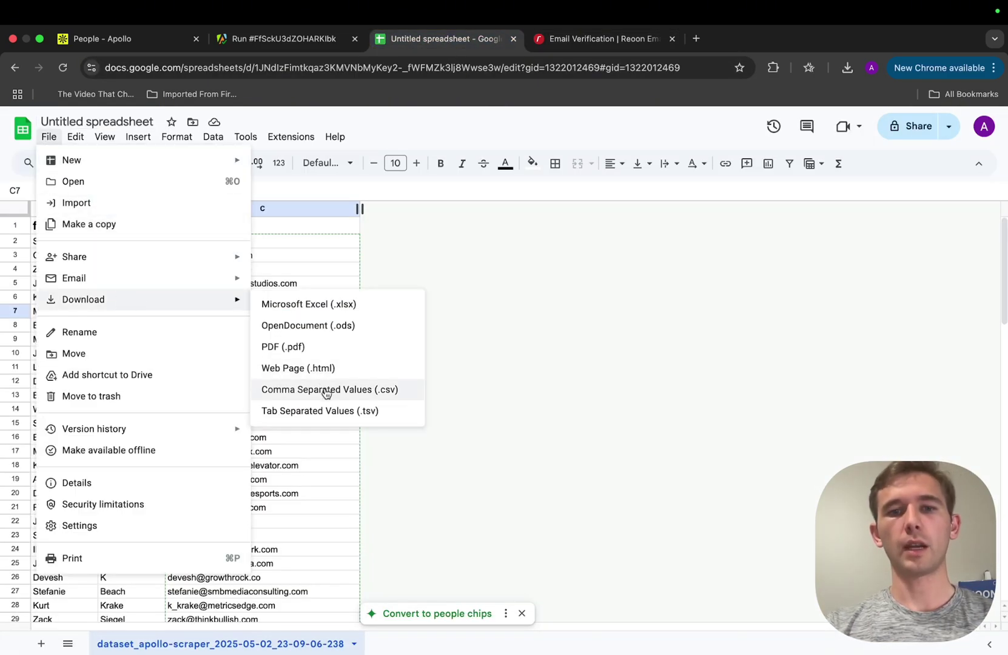
{"action": "left_click", "coordinate": [326, 390]}
Switch to Reoon, upload the exported lead CSV for bulk verification, submit it and open the task details.
{"action": "key", "text": "ctrl+Tab"}
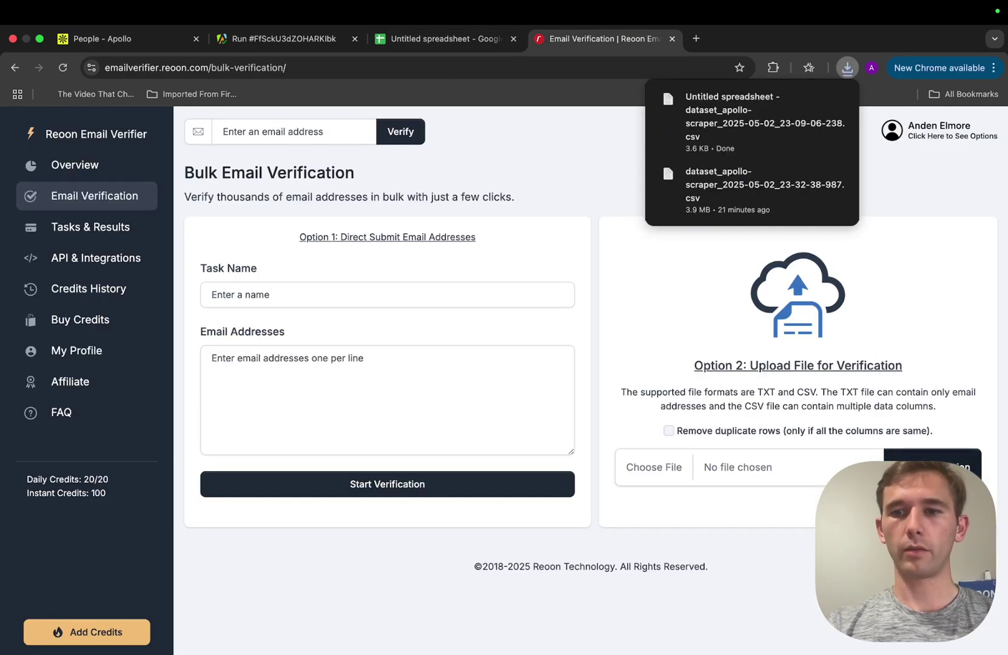
{"action": "left_click_drag", "start_coordinate": [764, 117], "coordinate": [746, 468]}
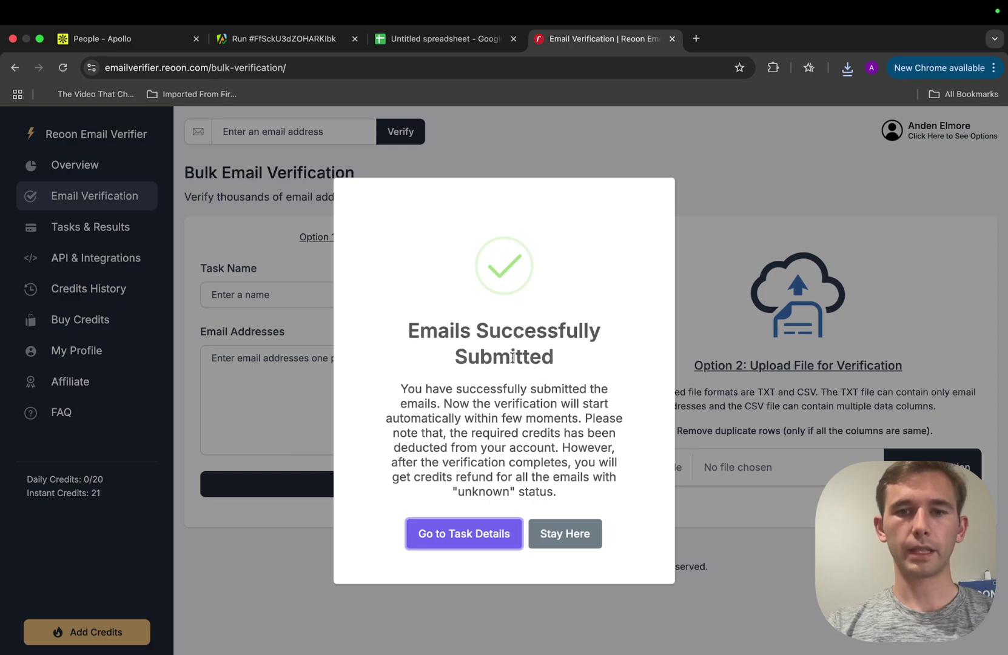
{"action": "left_click", "coordinate": [477, 535]}
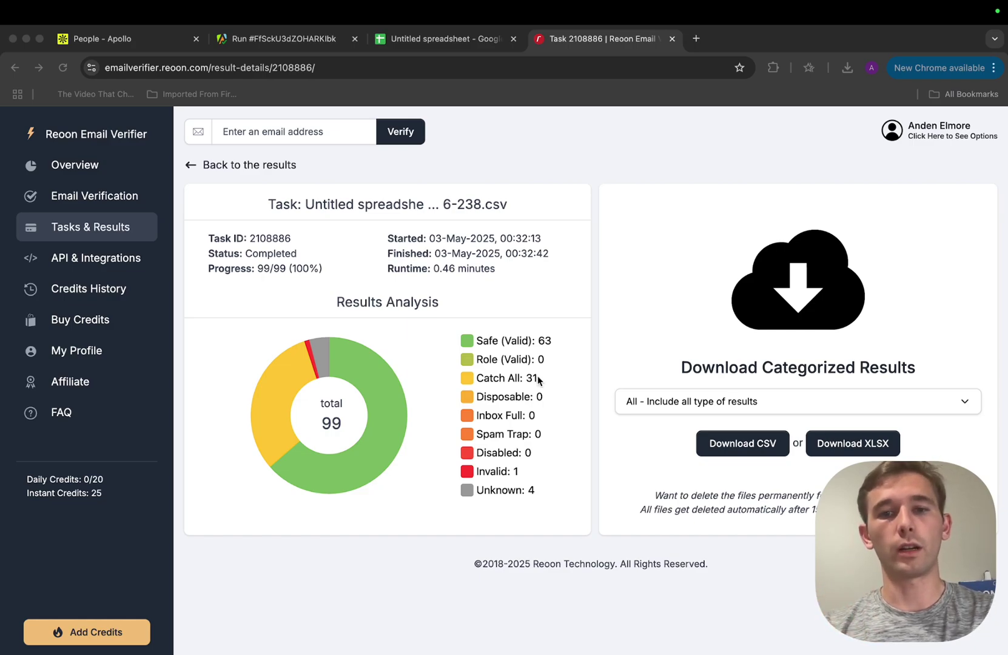
{"action": "left_click", "coordinate": [480, 344]}
{"action": "mouse_move", "coordinate": [482, 345]}
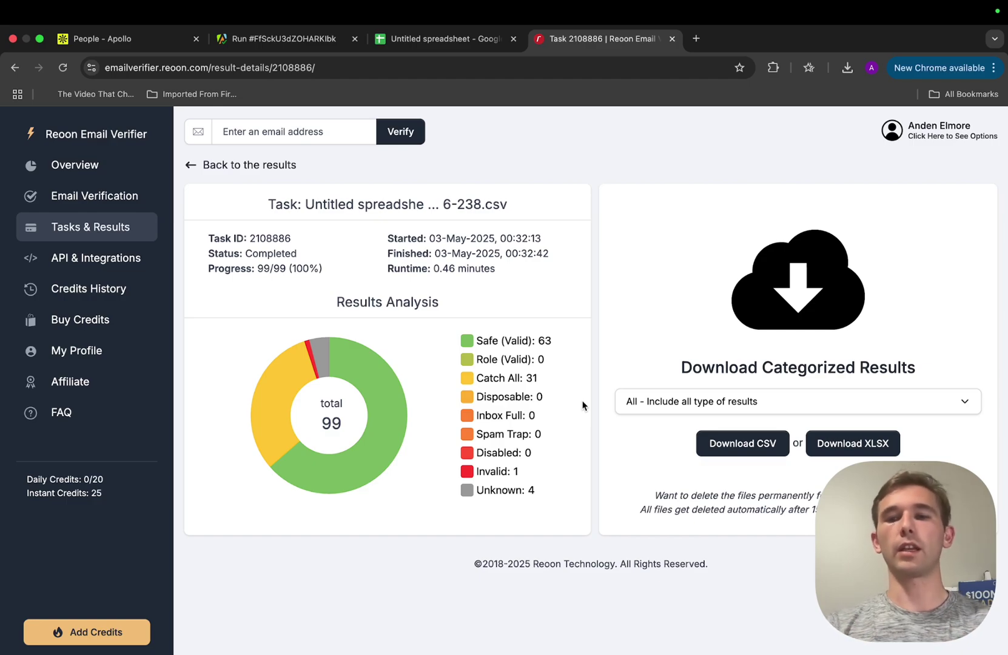
Download the verification results as CSV with the category "Safe - Include safe to send results only".
{"action": "scroll", "coordinate": [799, 405], "scroll_direction": "down", "scroll_amount": 1}
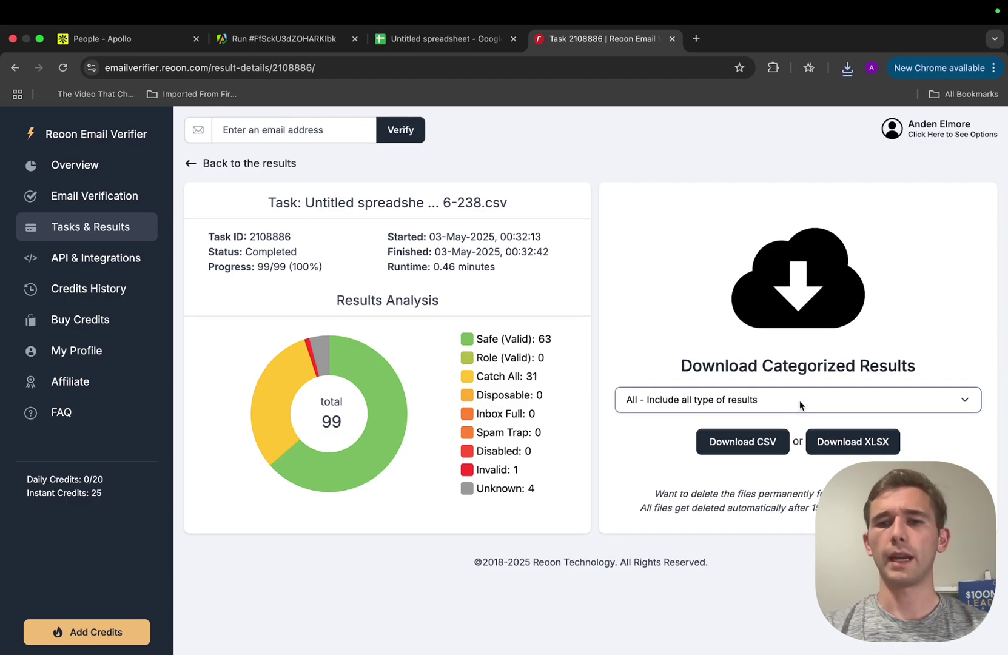
{"action": "left_click", "coordinate": [766, 394]}
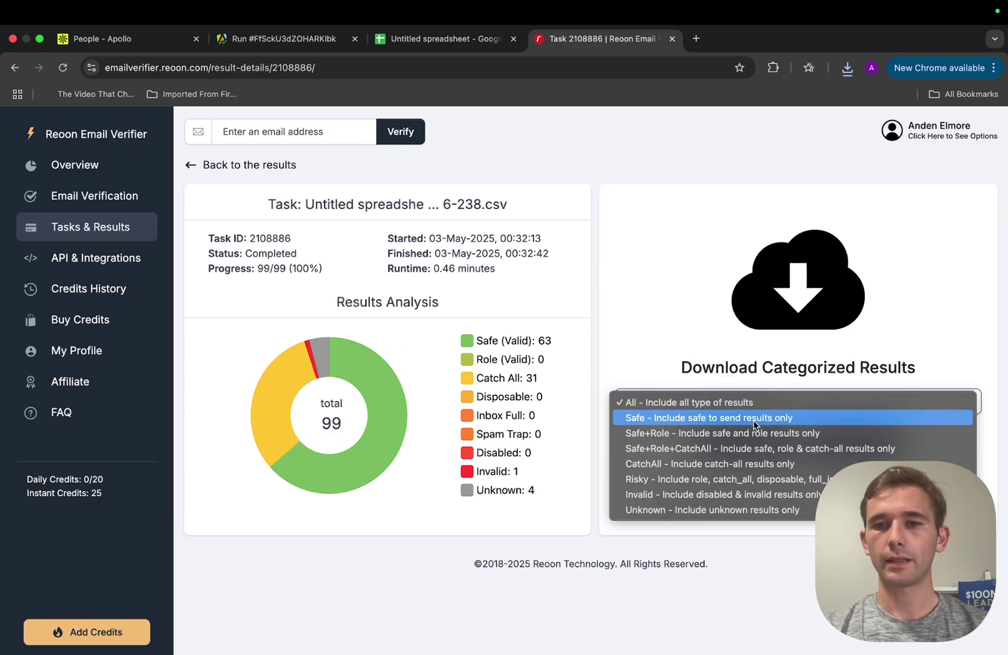
{"action": "left_click", "coordinate": [754, 420]}
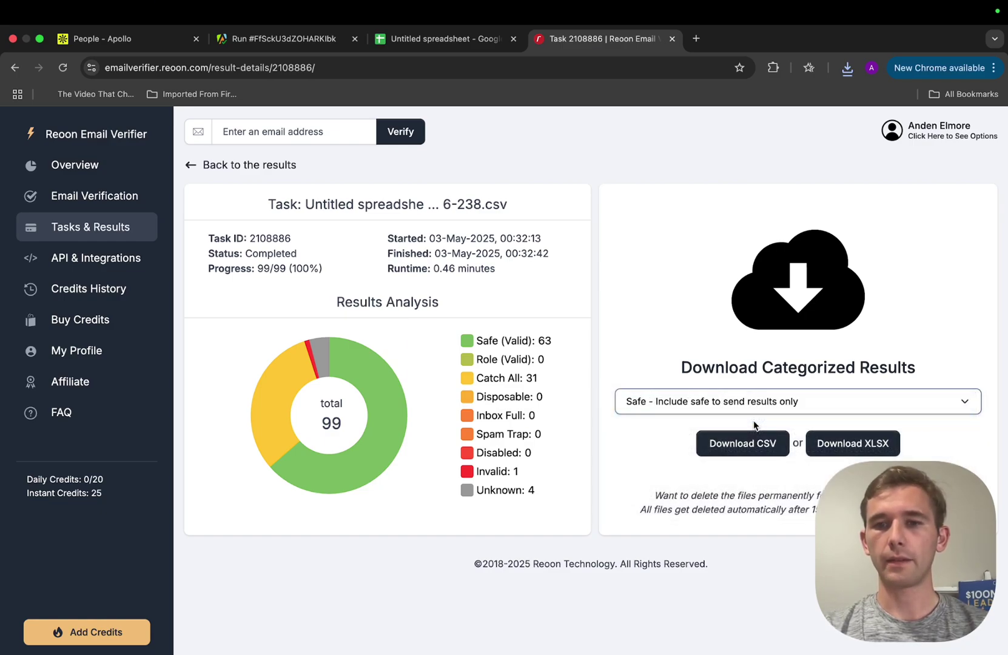
{"action": "left_click", "coordinate": [741, 450]}
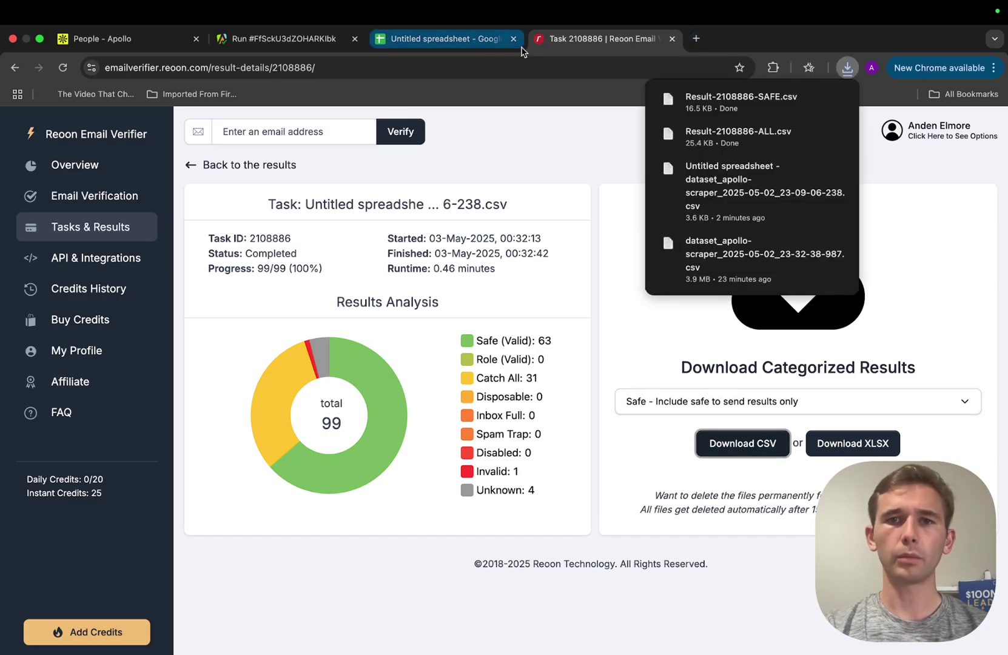
Switch to the safe results spreadsheet in Google Sheets and review its lead rows and verification columns.
{"action": "left_click", "coordinate": [485, 42]}
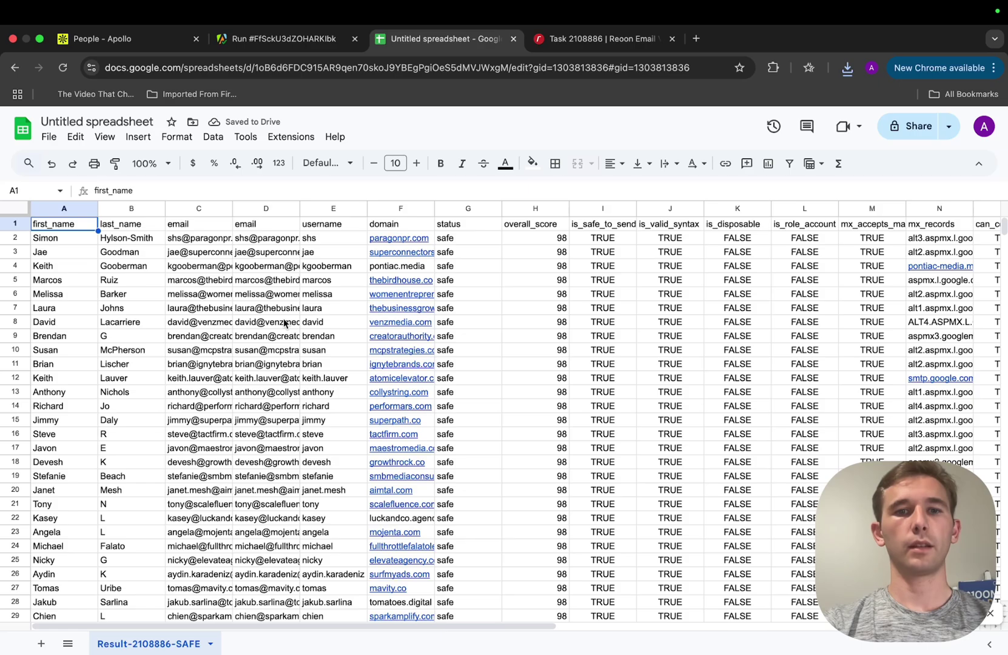
{"action": "scroll", "coordinate": [322, 323], "scroll_direction": "down", "scroll_amount": 15}
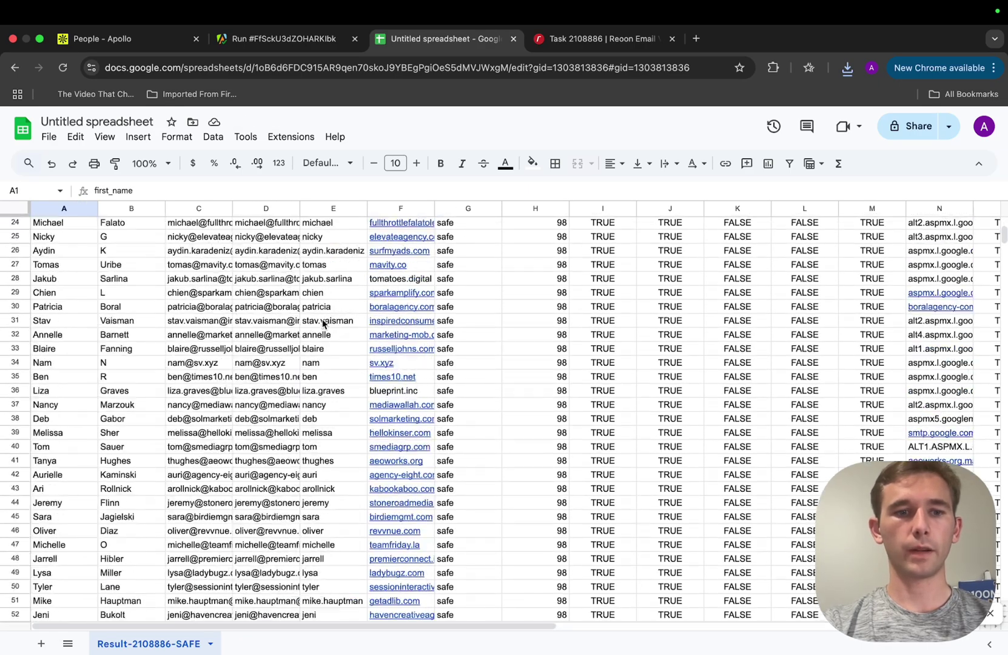
{"action": "scroll", "coordinate": [322, 324], "scroll_direction": "up", "scroll_amount": 15}
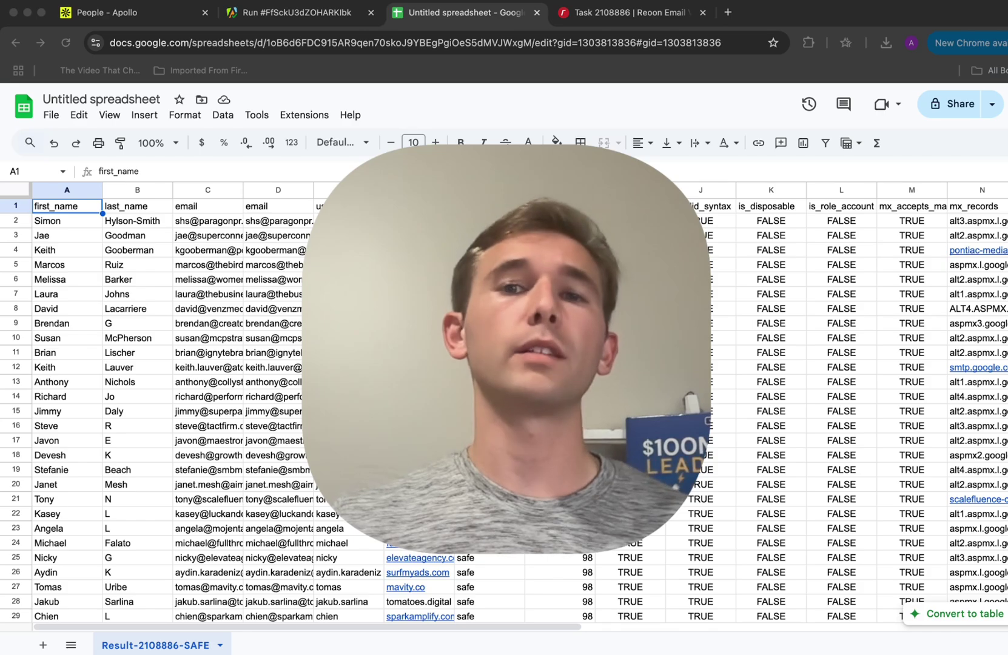
{"action": "scroll", "coordinate": [16, 287], "scroll_direction": "down", "scroll_amount": 4}
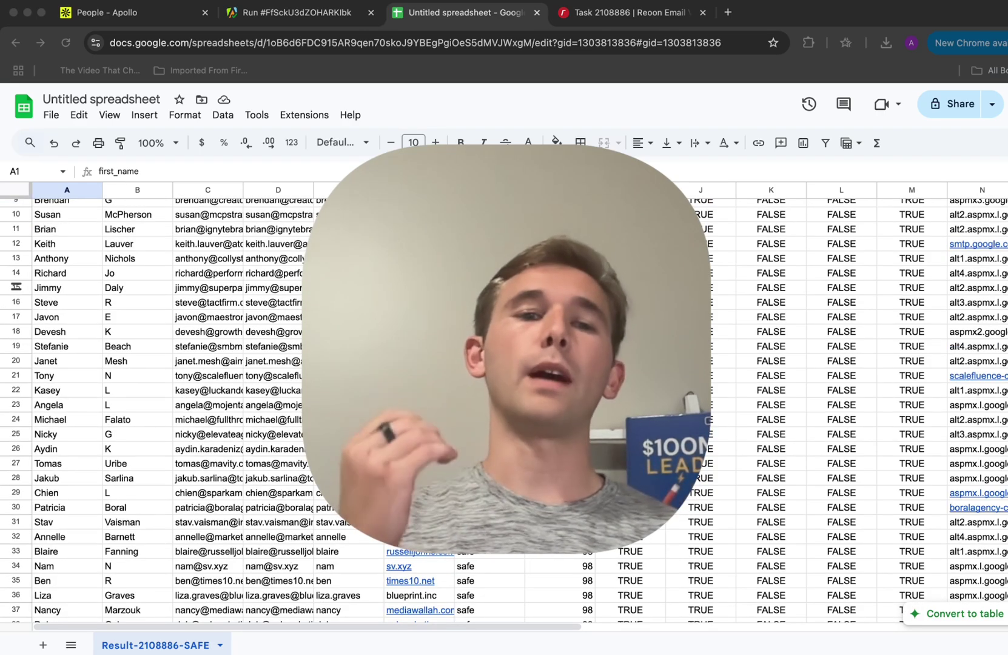